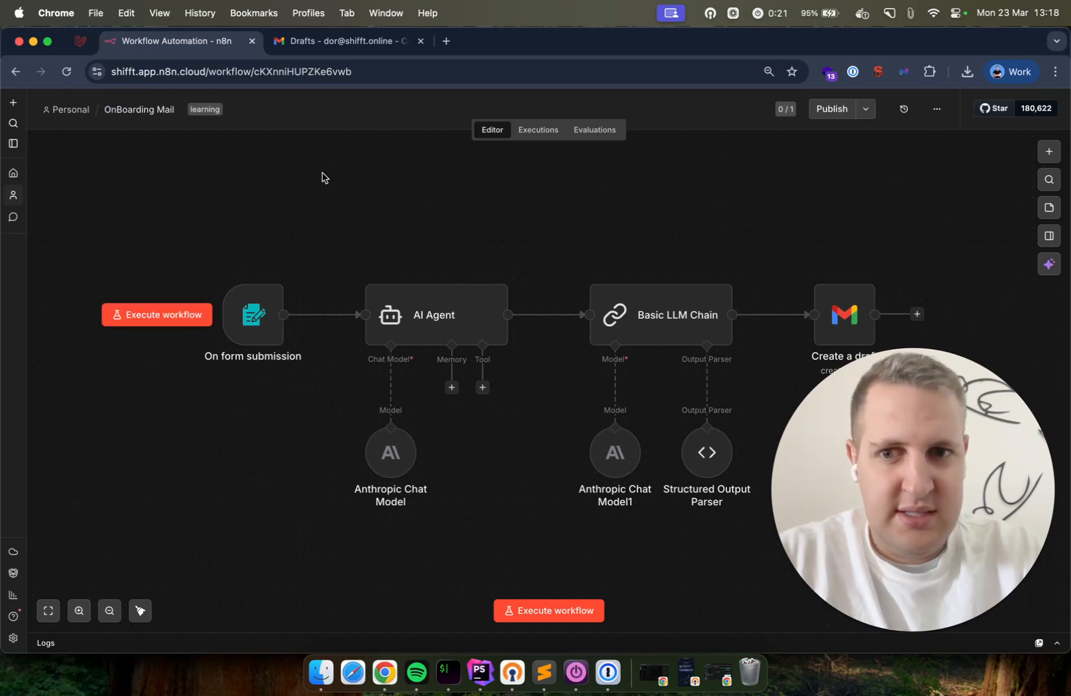
Start a test run and enter the full name, e-mail address and industry Personal Injury Lawyer
left_click(525, 612)
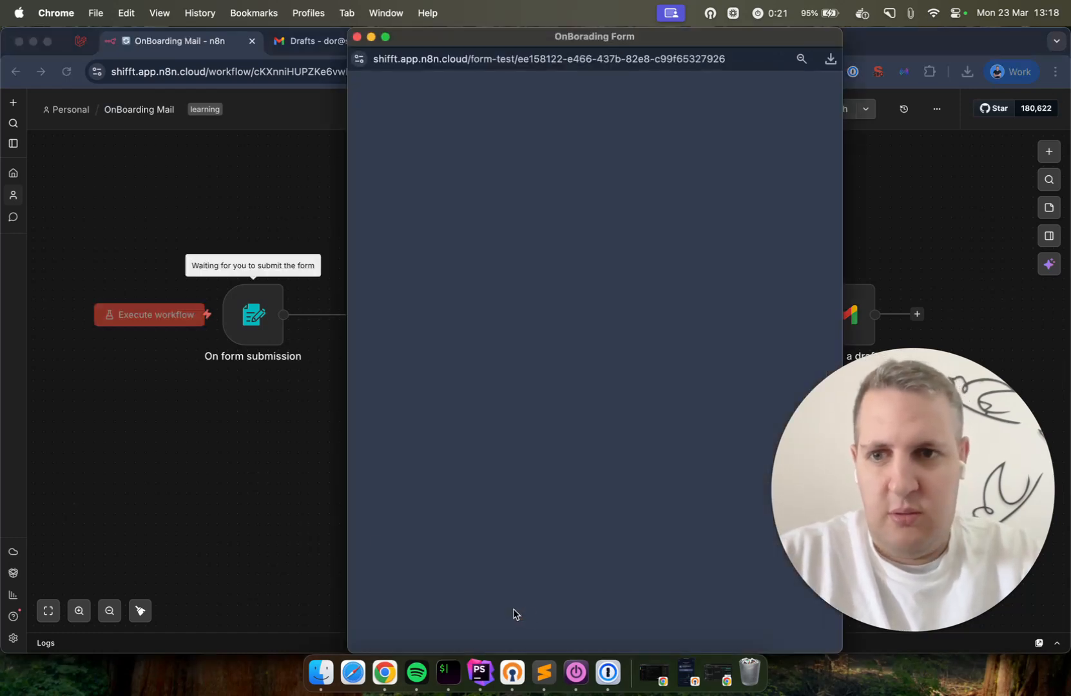
left_click(524, 217)
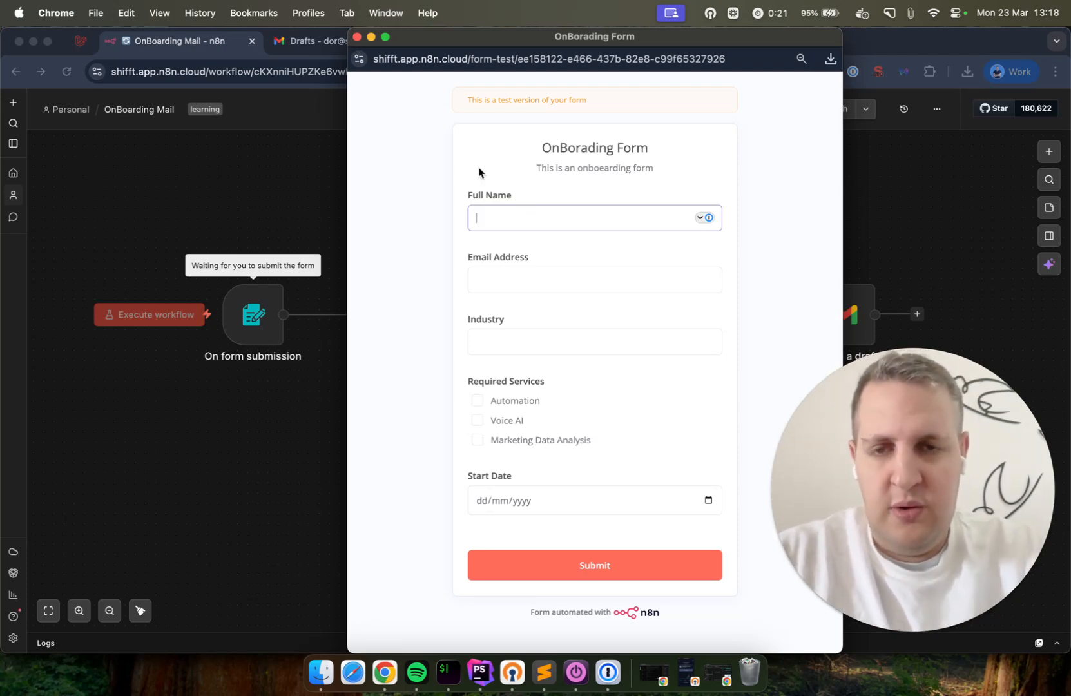
type("Joes D")
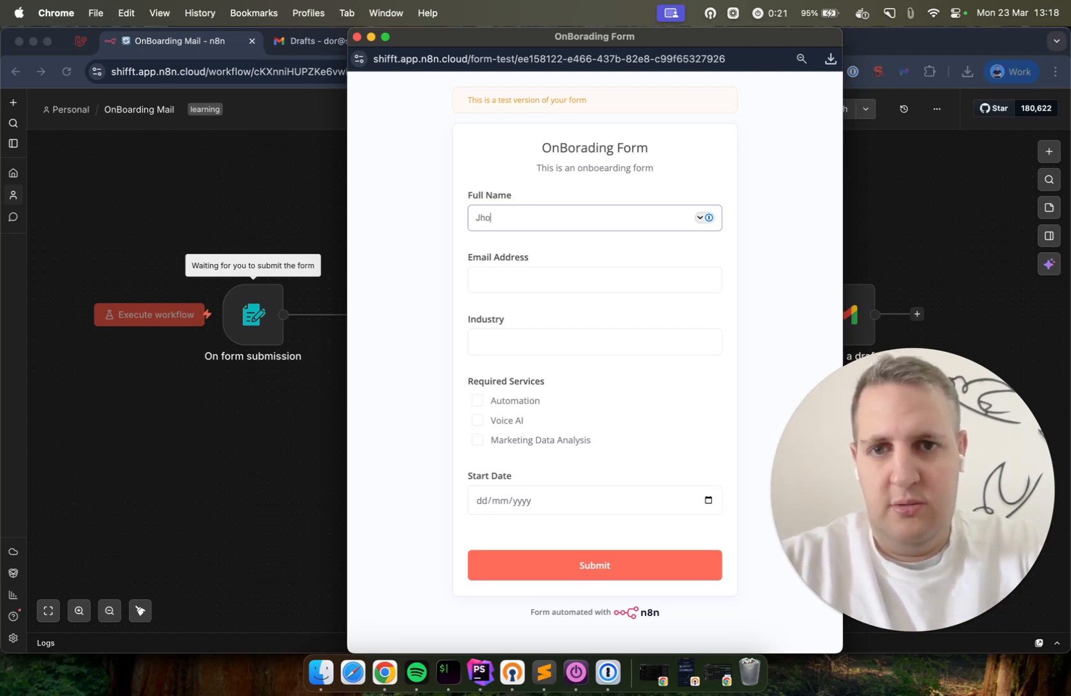
key("BackSpace")
key("BackSpace")
type("ohn Does")
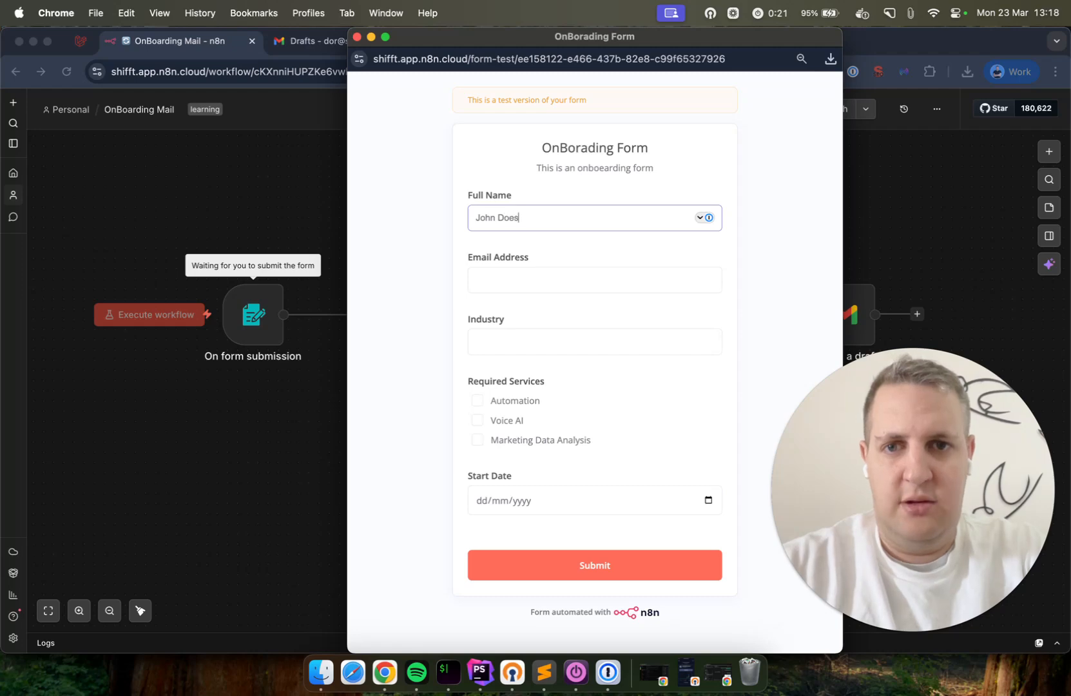
key("Tab")
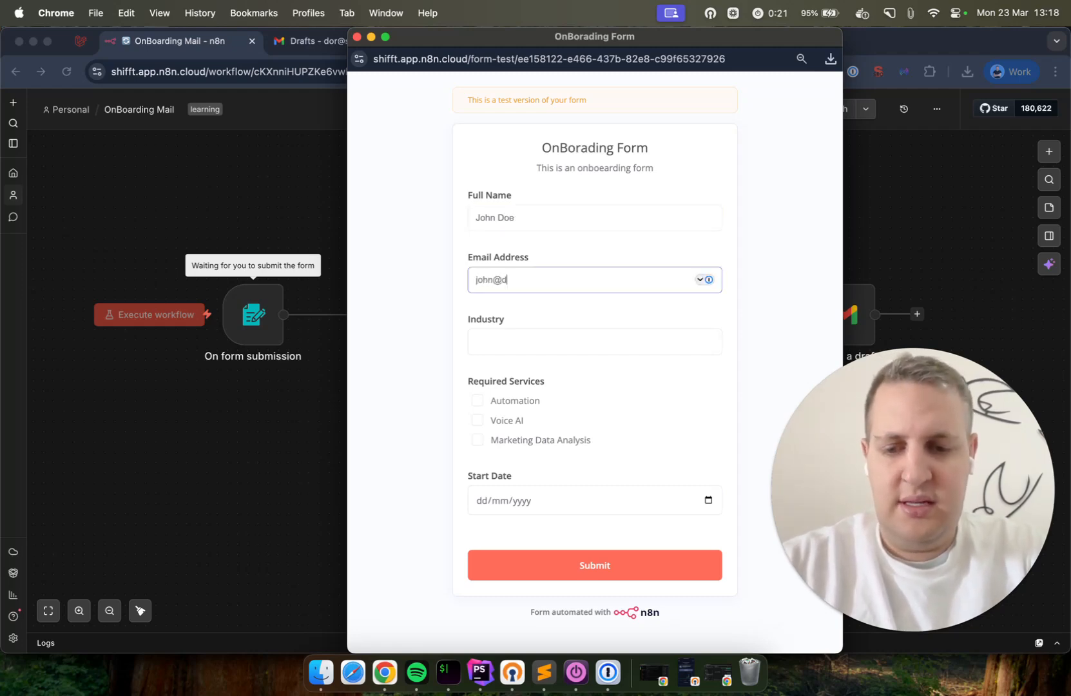
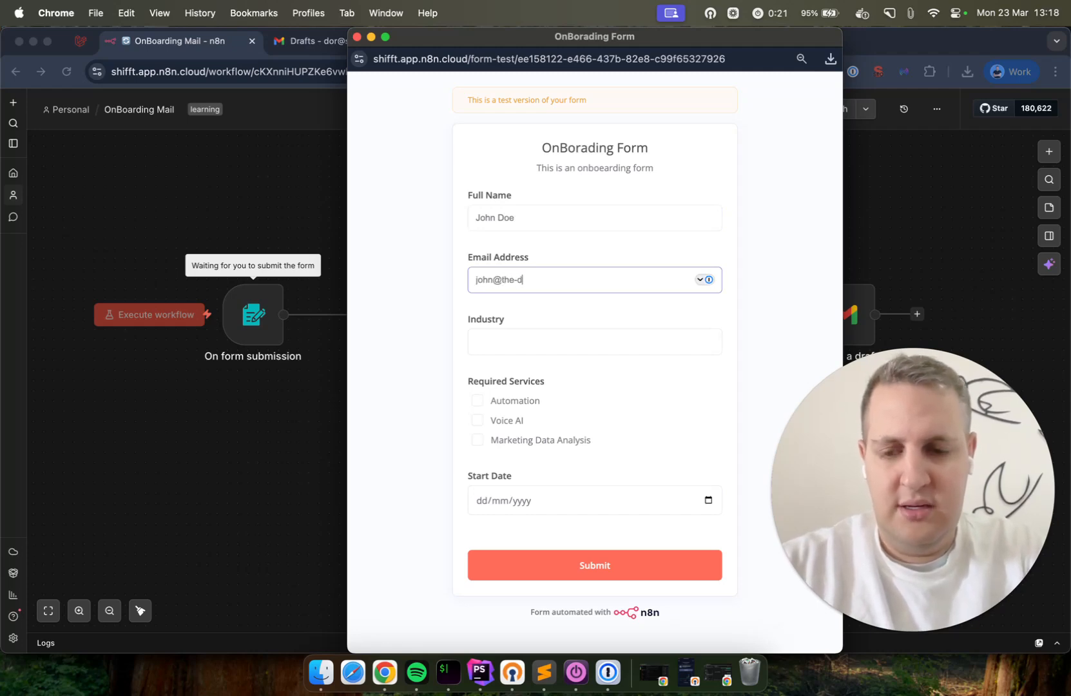
key("Tab")
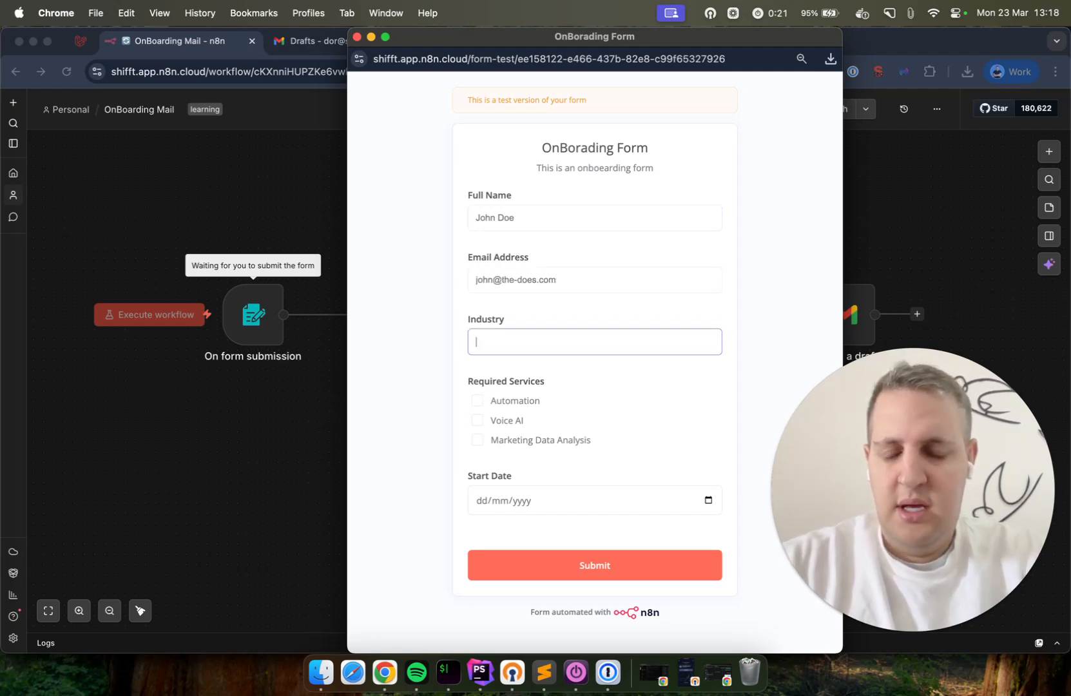
type("Law")
key("super+a")
type("Personal Injury ")
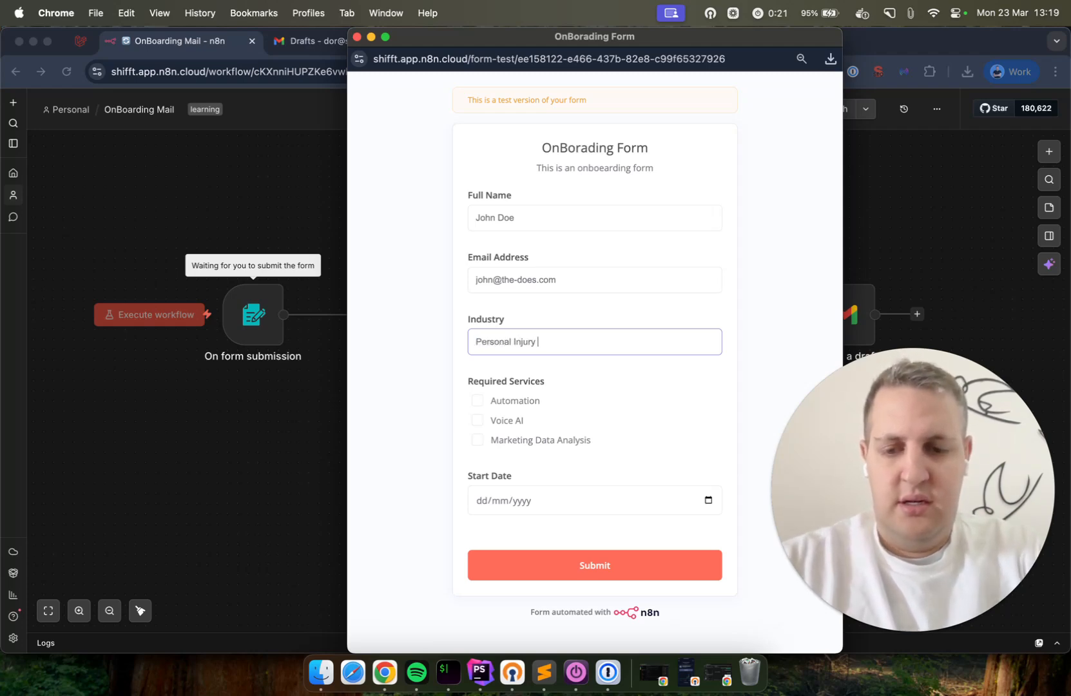
type("Lawyer")
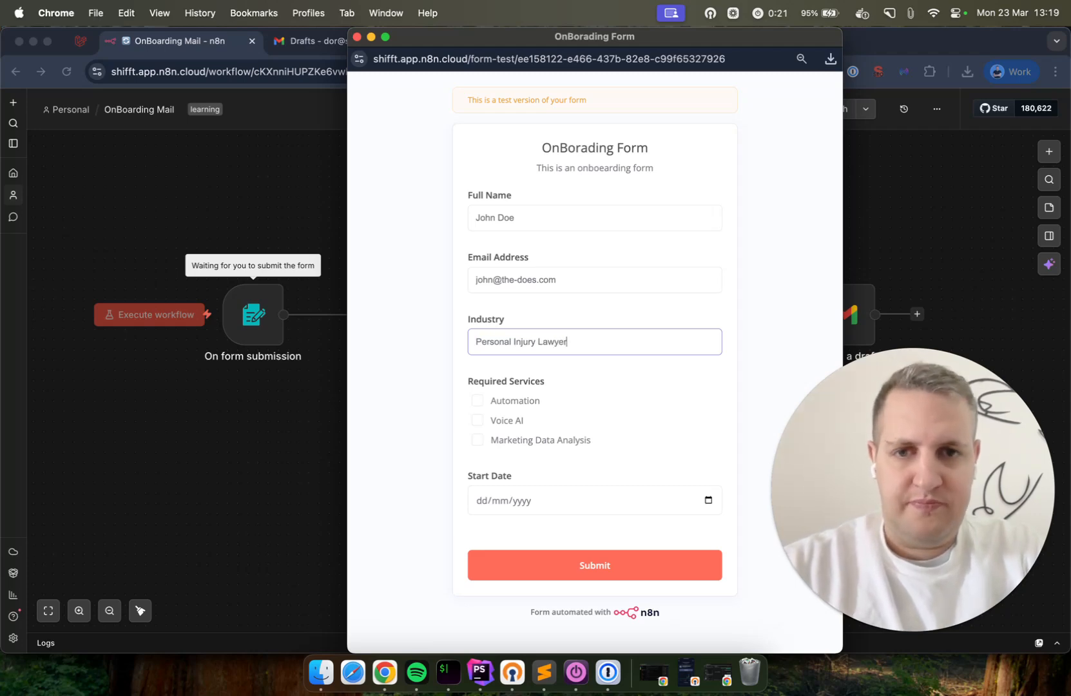
left_click(416, 361)
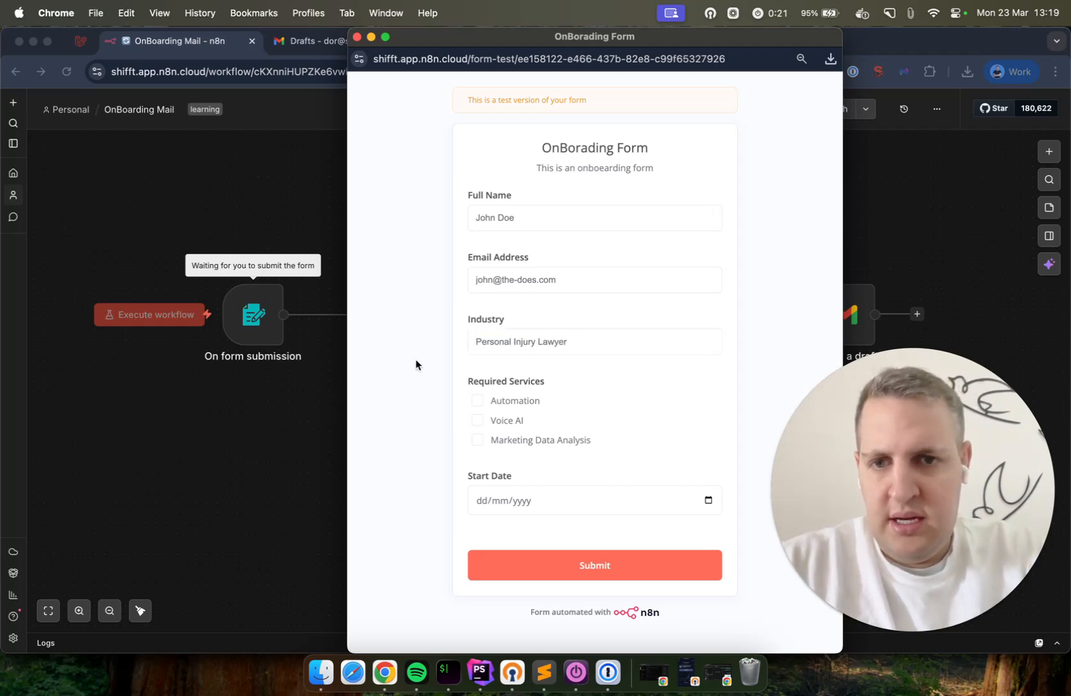
Tick Marketing Data Analysis, set start date 01/04/2026, and submit the form
left_click(542, 442)
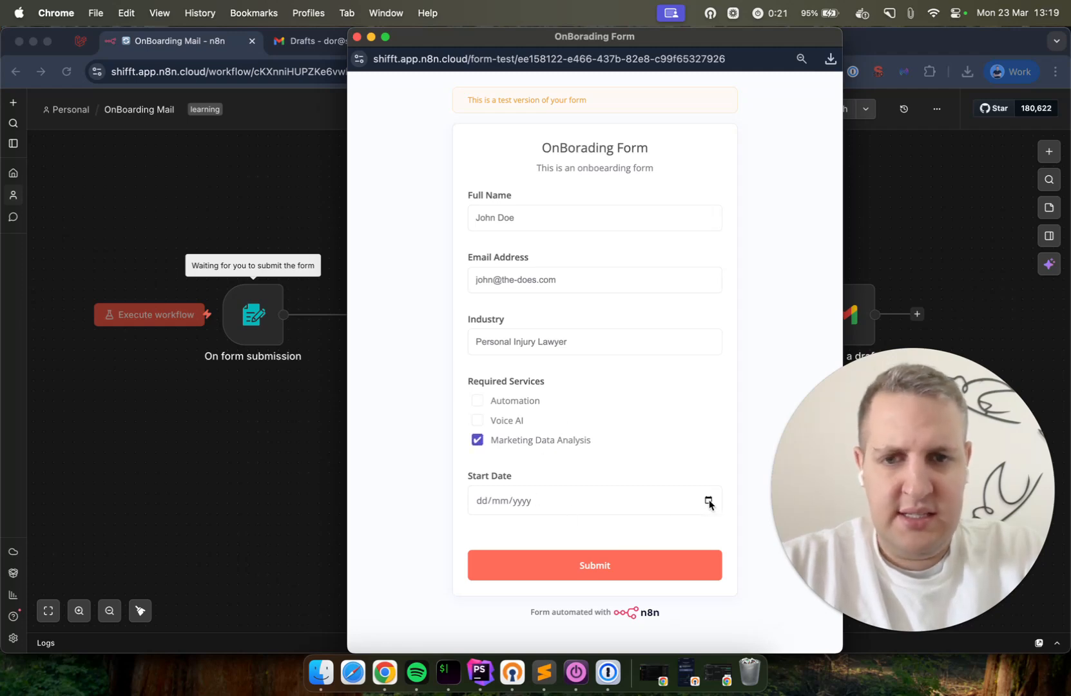
left_click(709, 501)
left_click(542, 434)
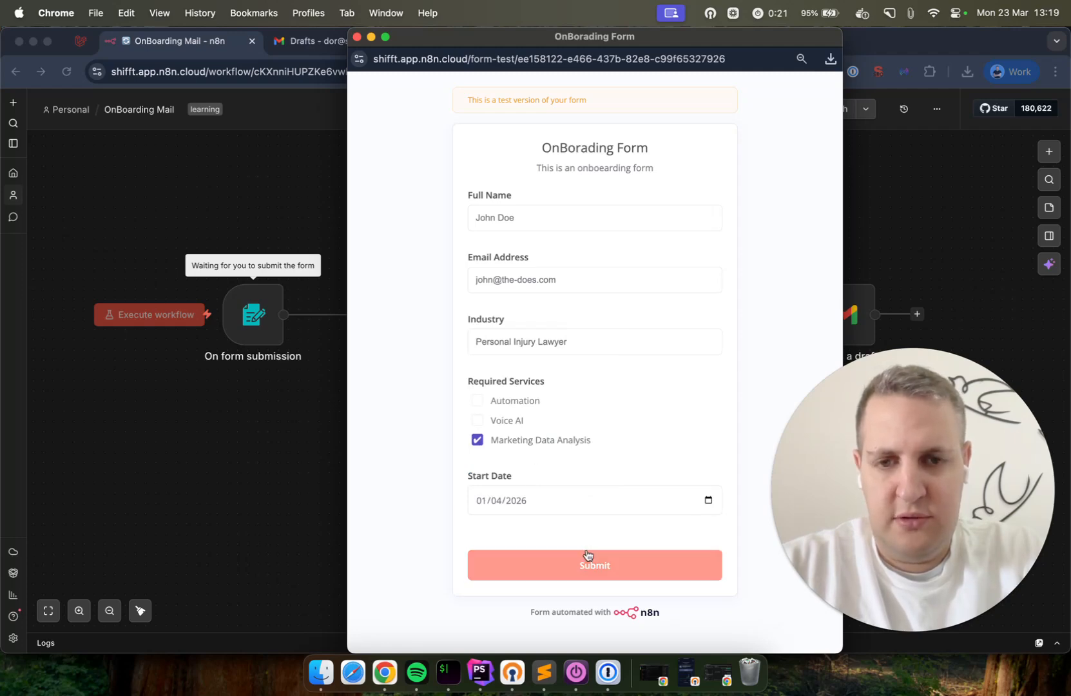
left_click(518, 565)
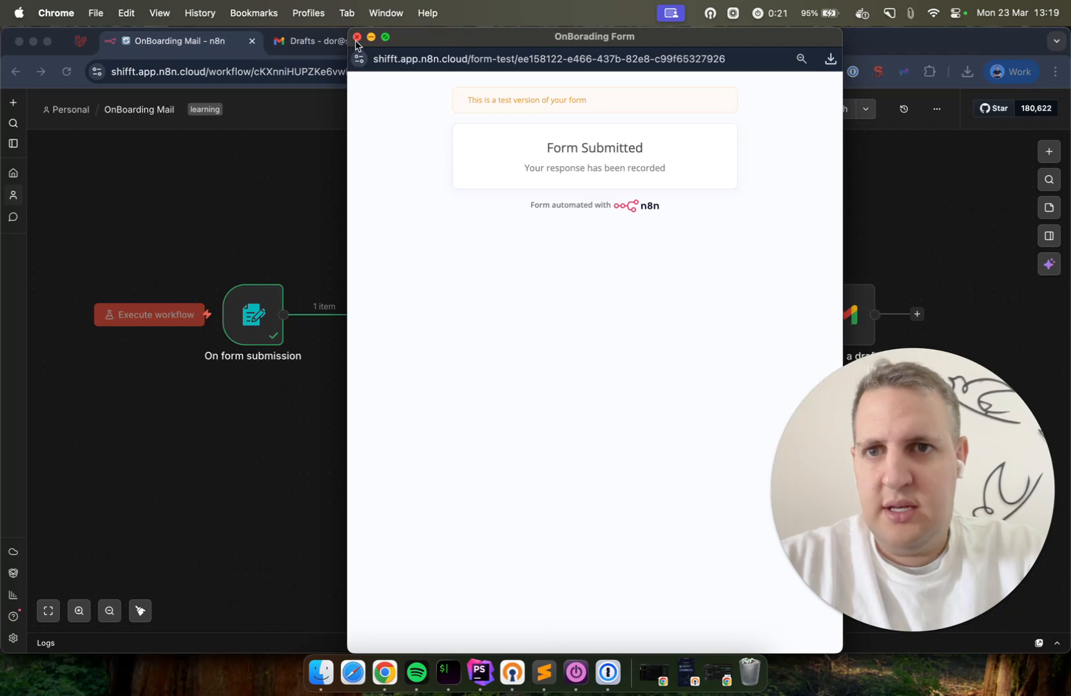
left_click(357, 37)
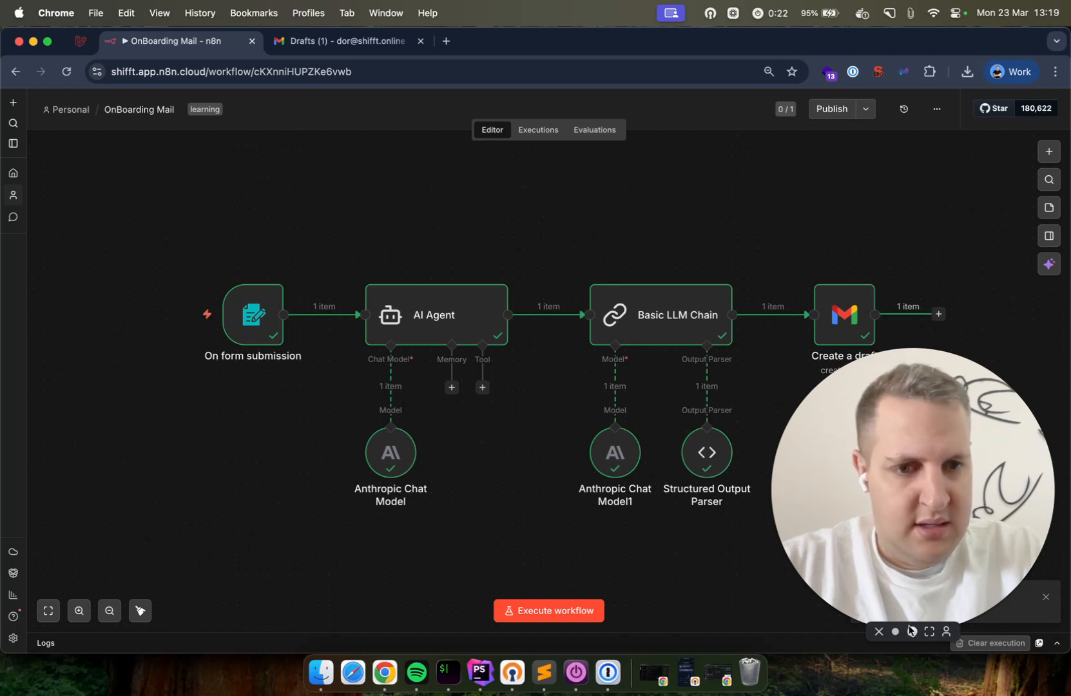
Confirm every node finished, then view the new welcome draft in Gmail Drafts
left_click(911, 630)
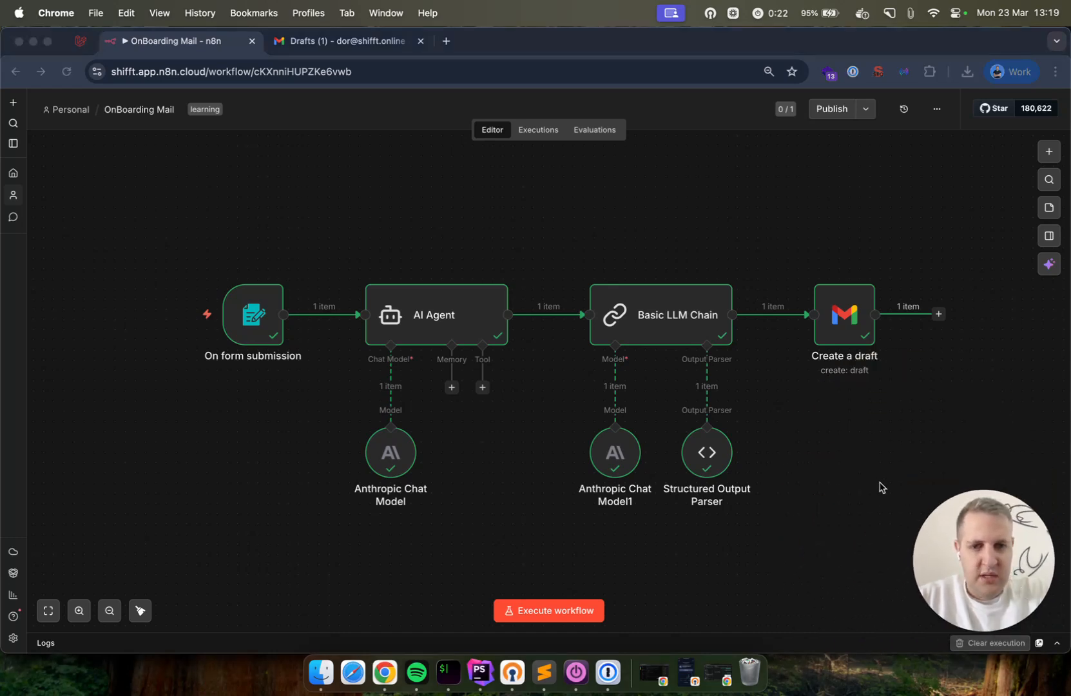
left_click(833, 451)
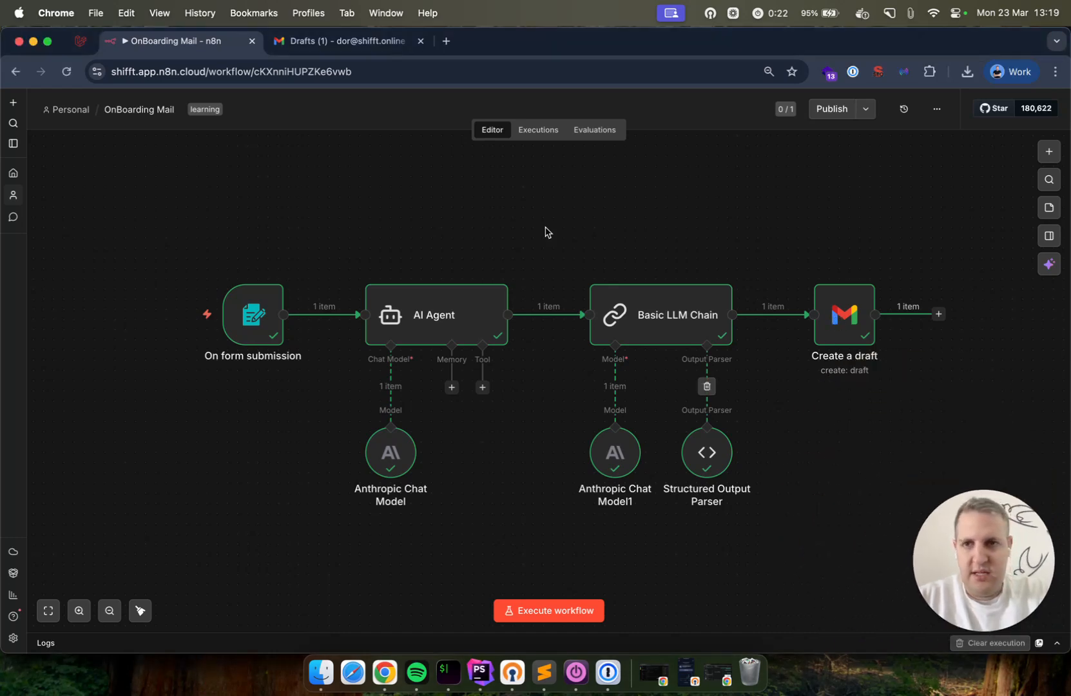
left_click(347, 40)
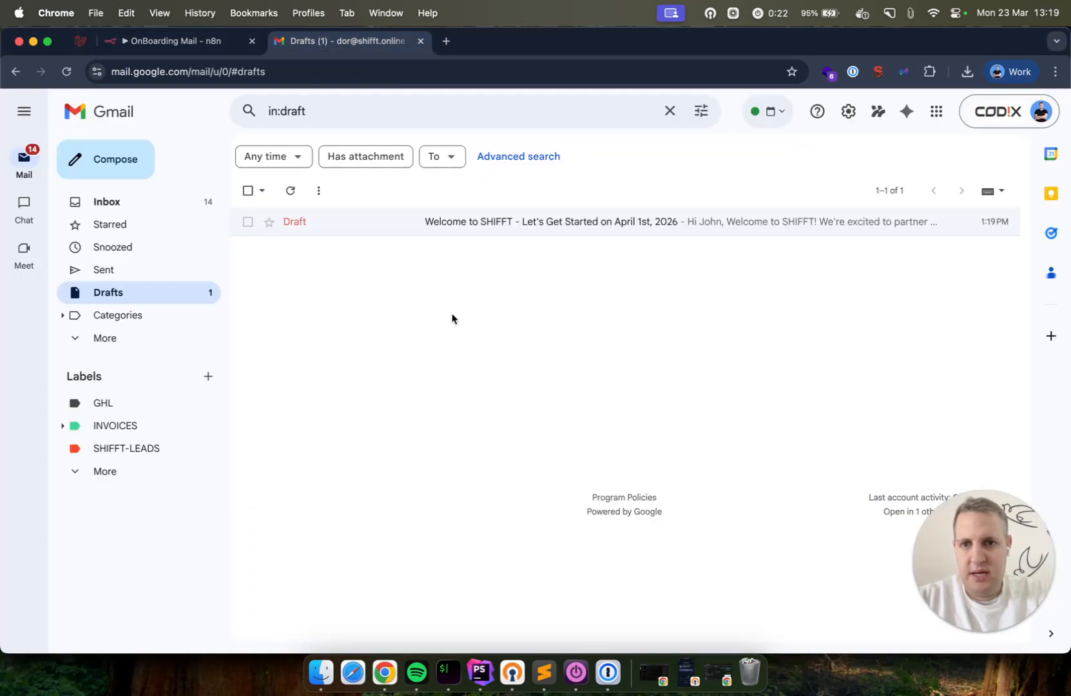
Reload Drafts, open the welcome draft and replace 'practice' with 'firm'
key("super+r")
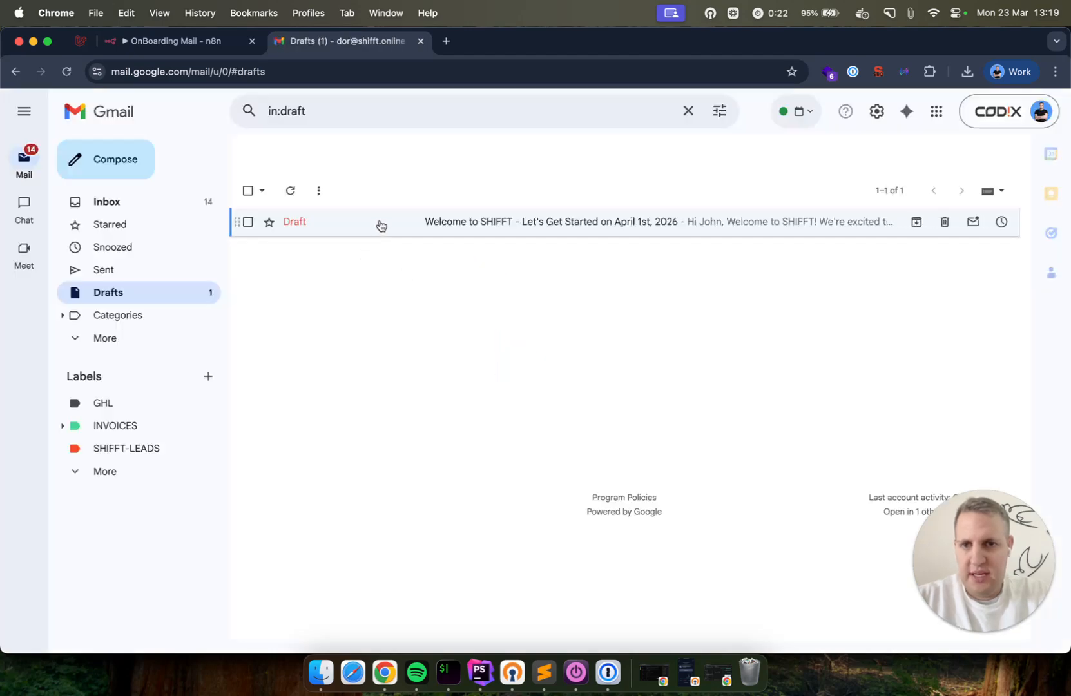
left_click(478, 223)
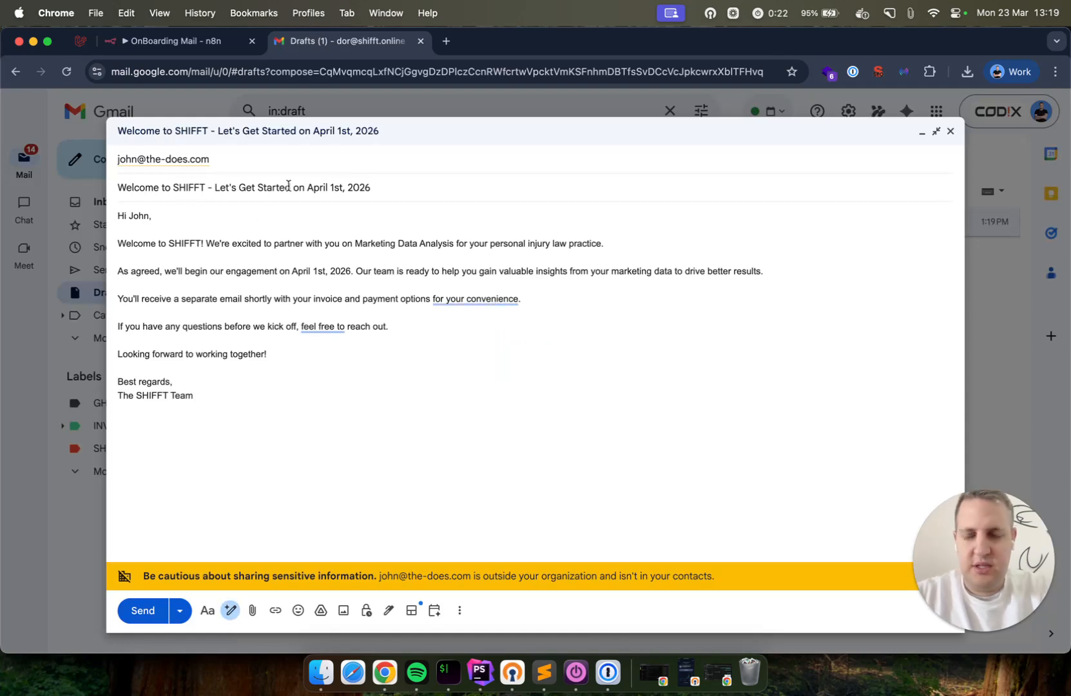
left_click(169, 219)
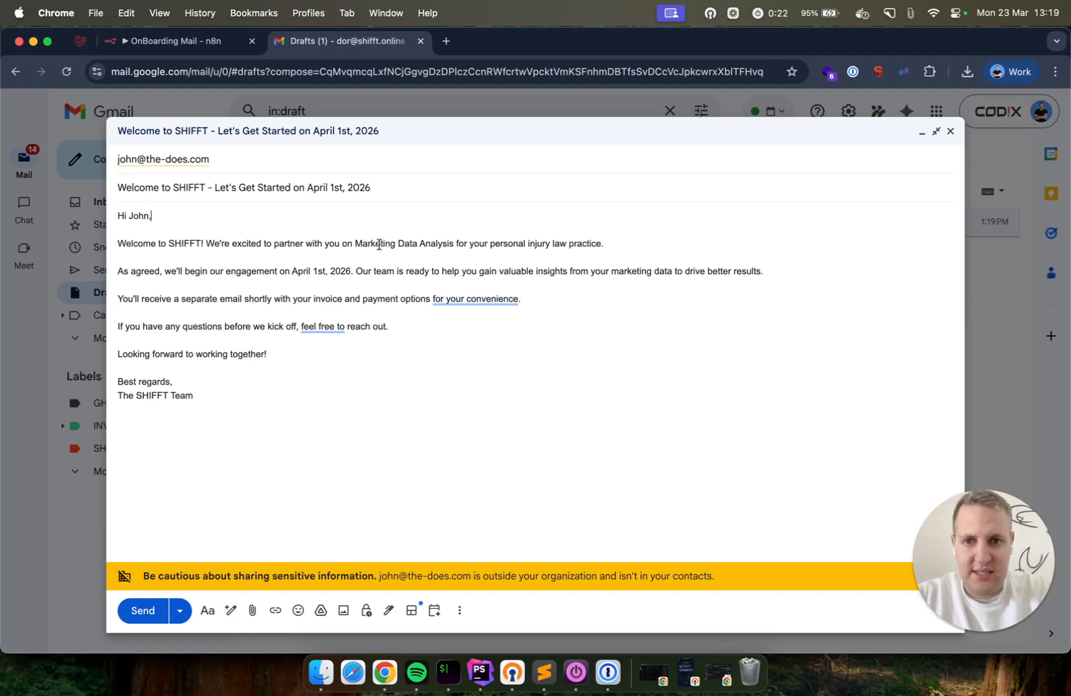
double_click(585, 246)
type("firm")
Review the rest of the draft's body, then return to the n8n workflow
left_click(507, 255)
key("Down")
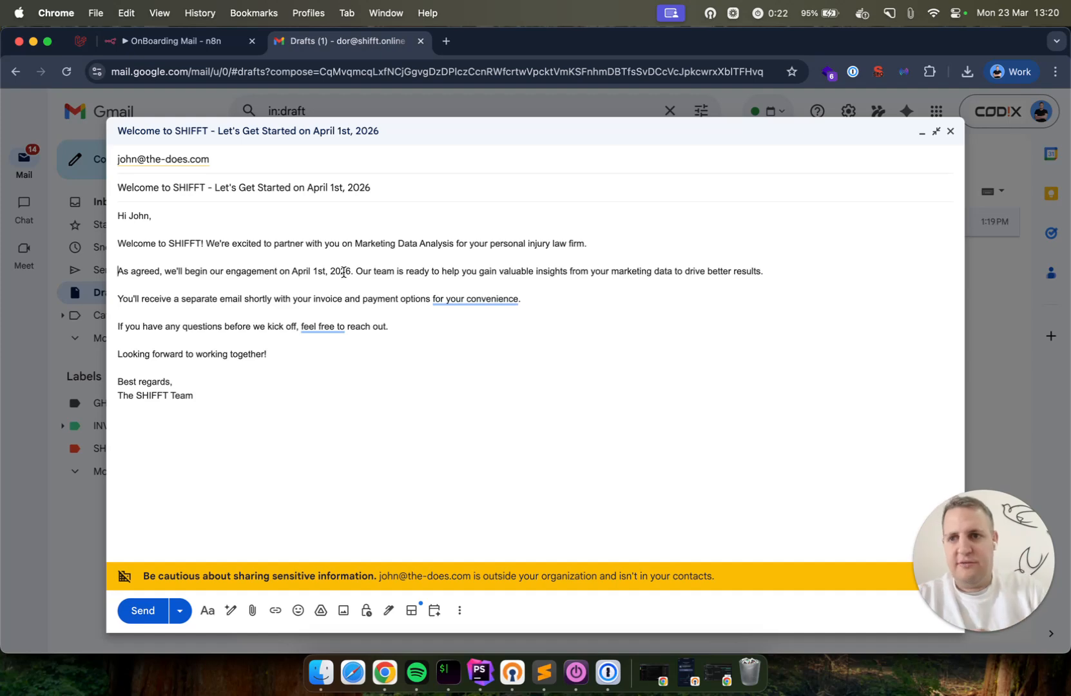
left_click(292, 352)
key("super+shift+Left")
key("shift+Up")
key("shift+Up")
key("shift+Up")
key("shift+Up")
key("shift+Up")
key("shift+Up")
key("shift+Up")
key("shift+Up")
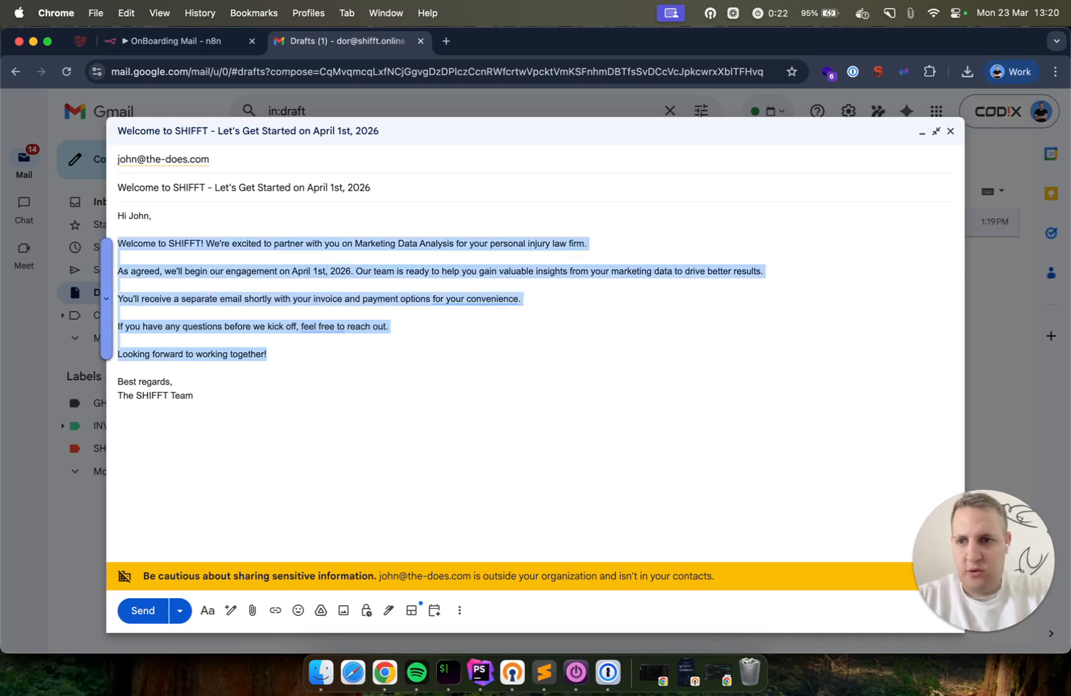
key("Left")
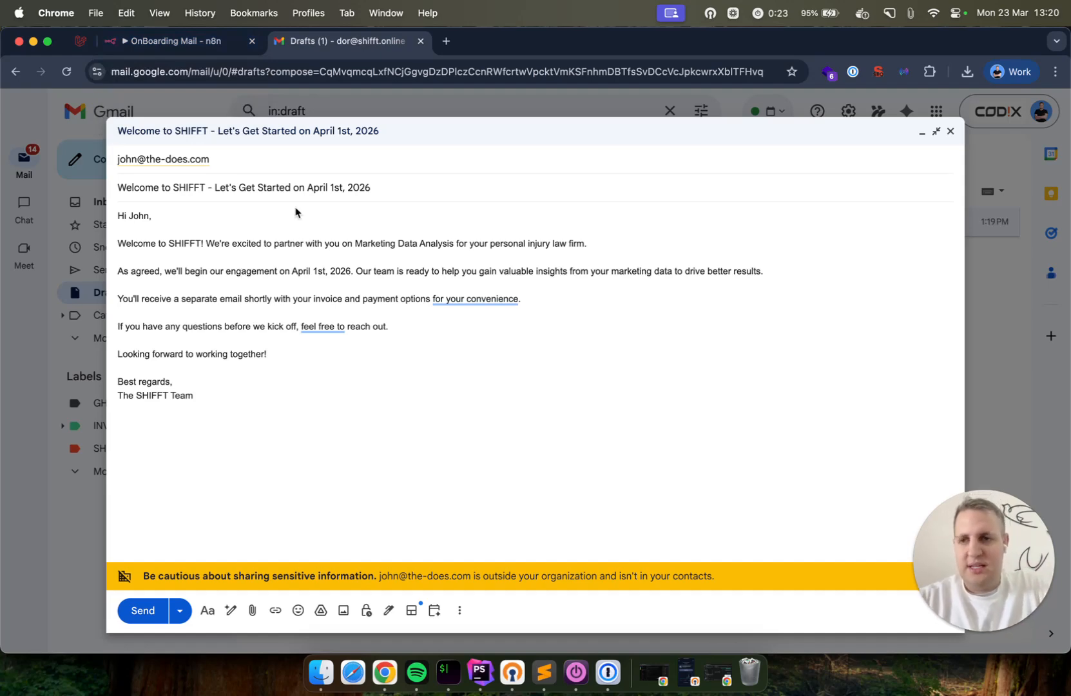
left_click(188, 46)
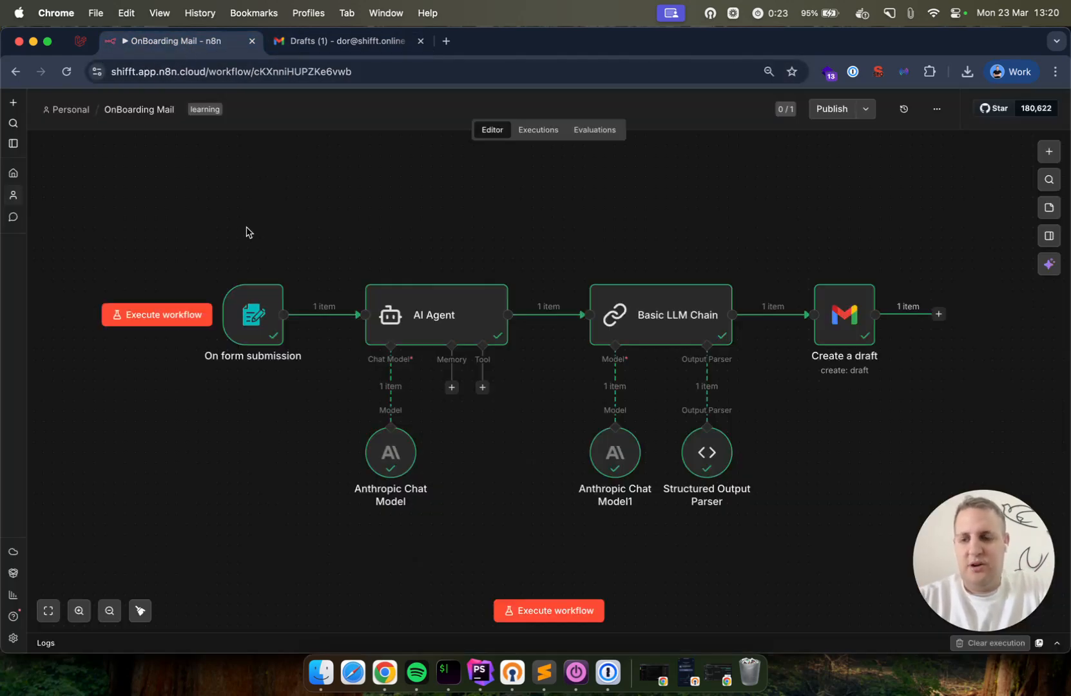
key("super+r")
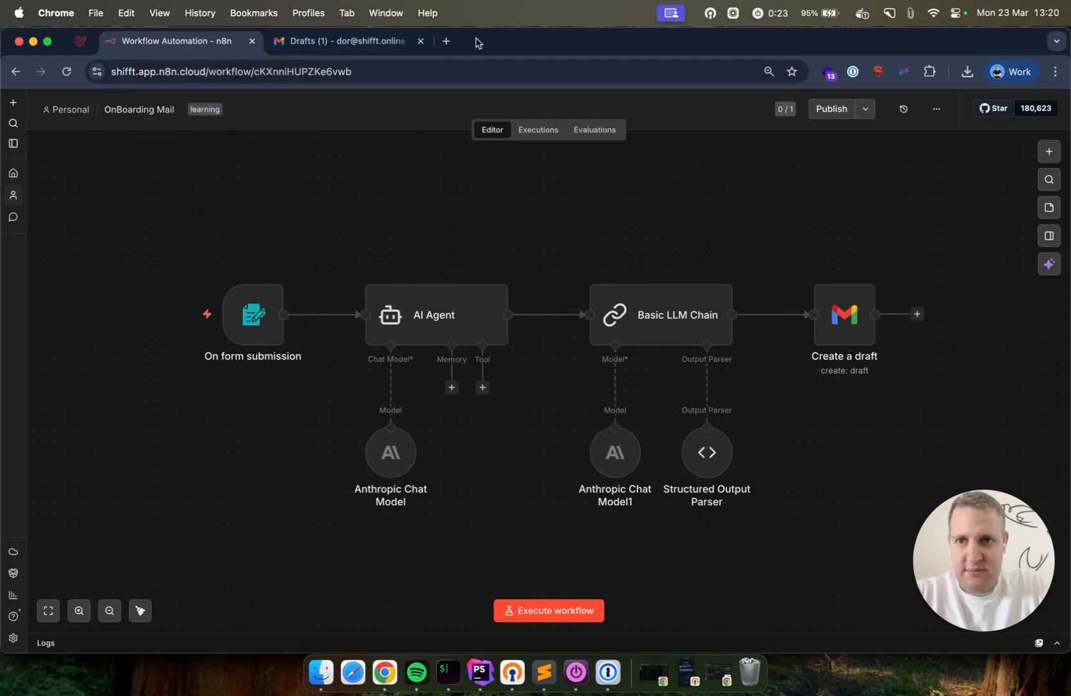
mouse_move(269, 314)
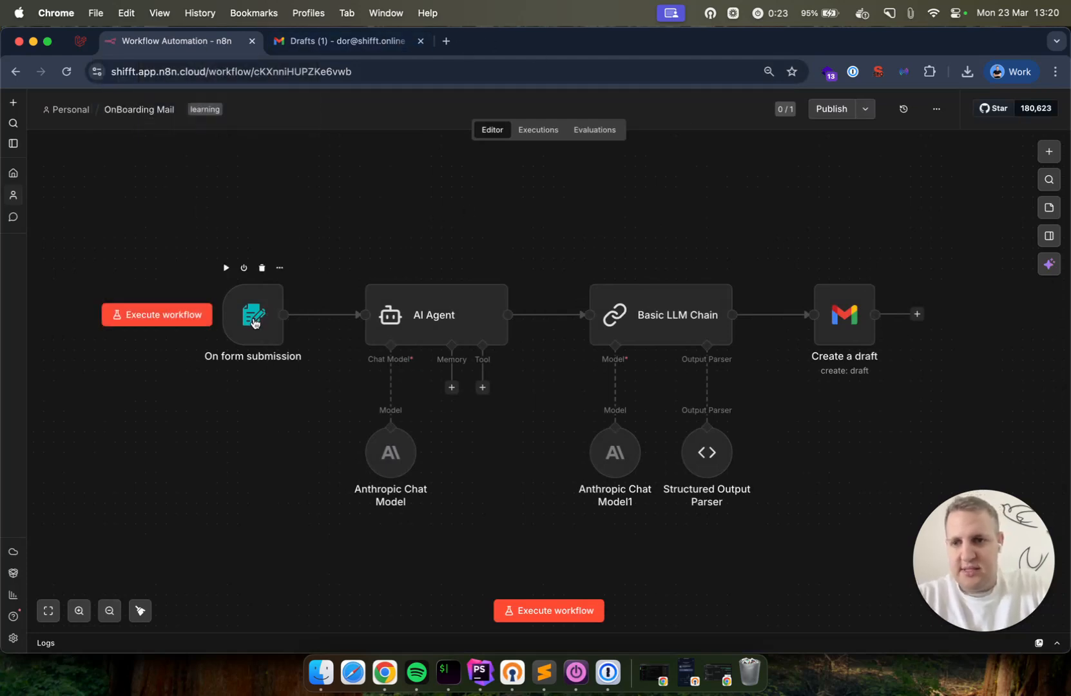
double_click(255, 322)
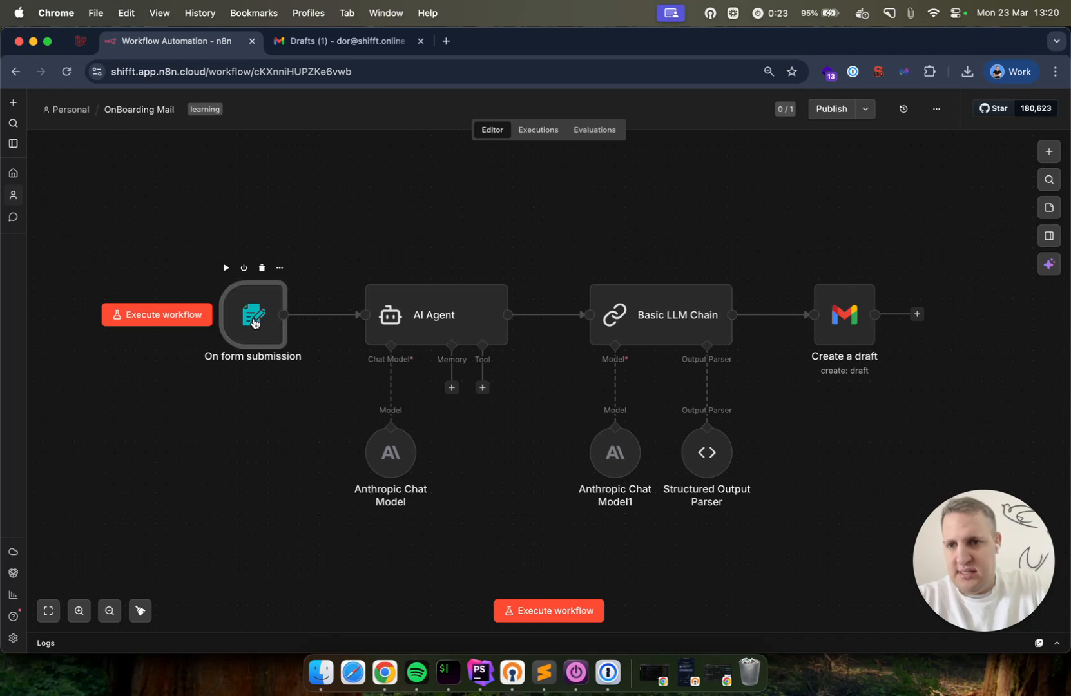
scroll(515, 252, "down", 5)
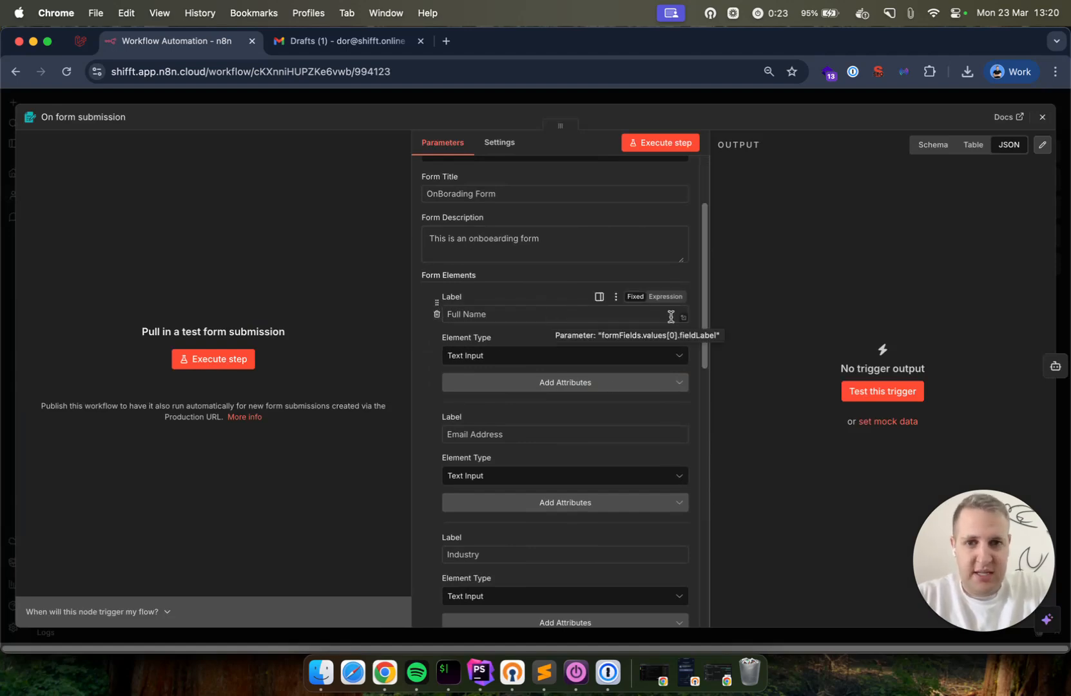
left_click_drag(703, 310, 703, 317)
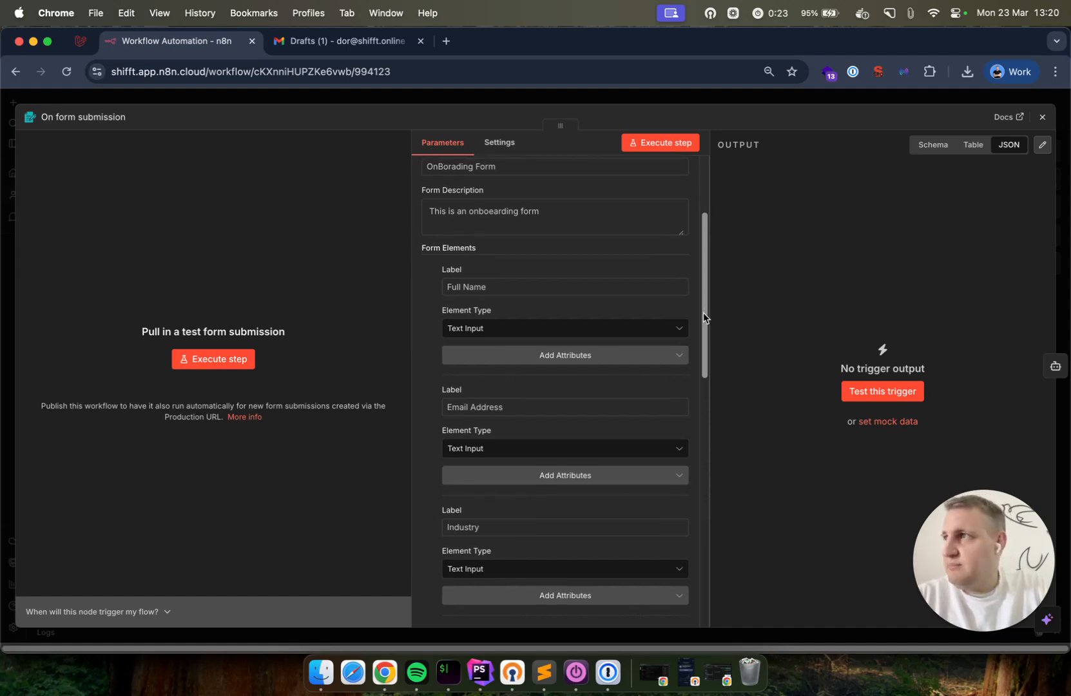
left_click_drag(703, 317, 703, 314)
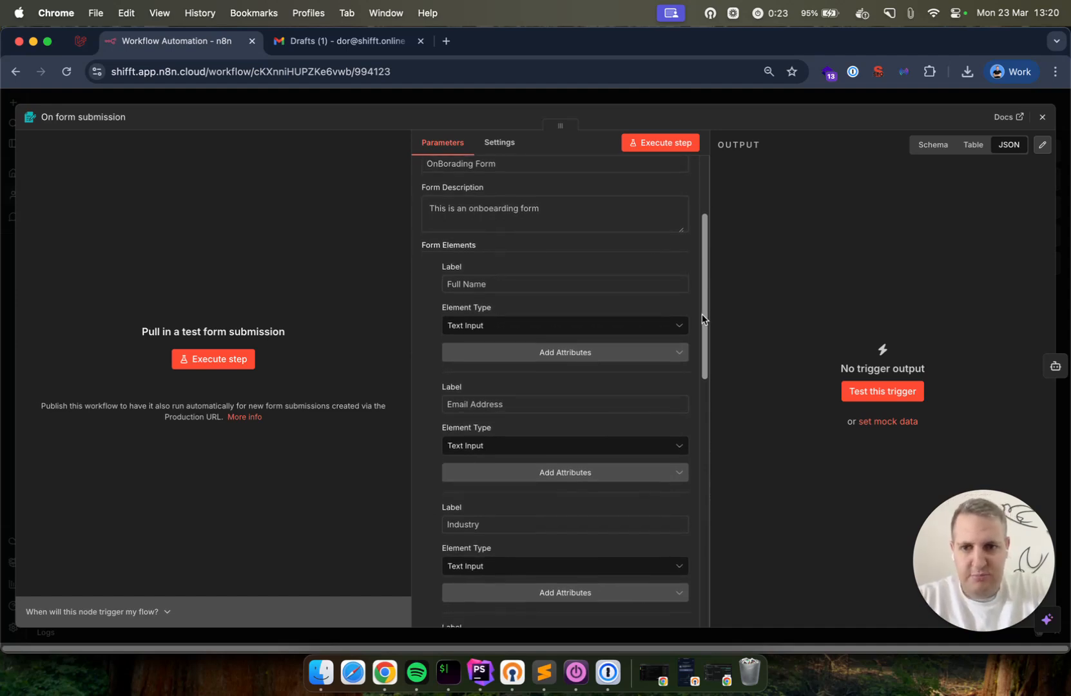
left_click(491, 406)
scroll(548, 430, "down", 3)
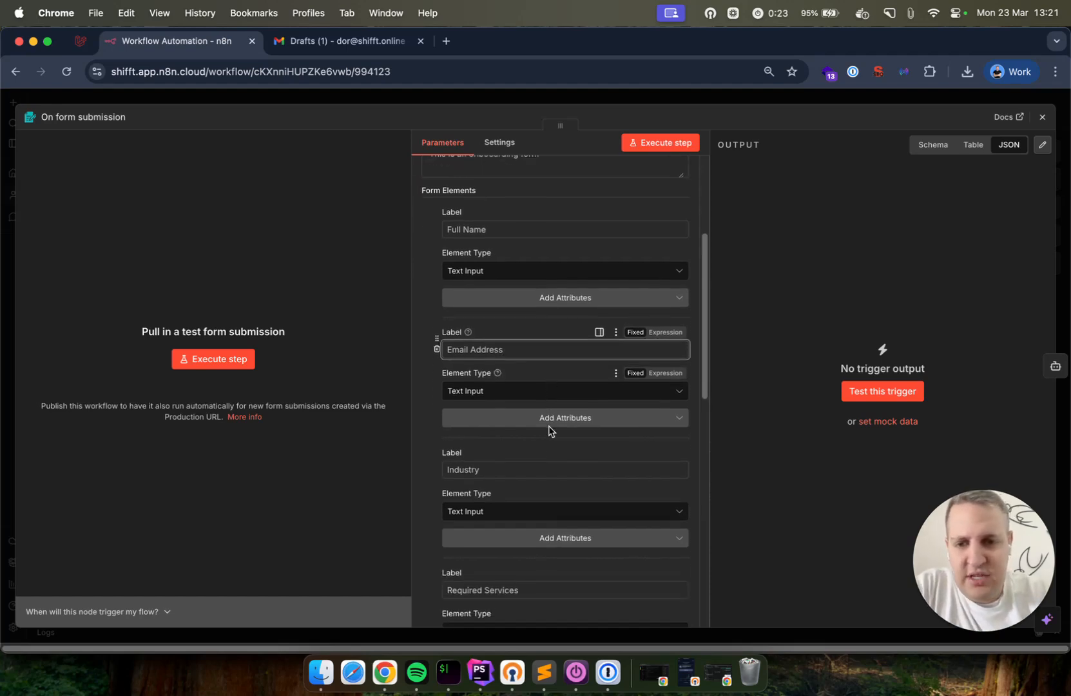
left_click(531, 450)
scroll(531, 453, "down", 2)
scroll(531, 453, "down", 4)
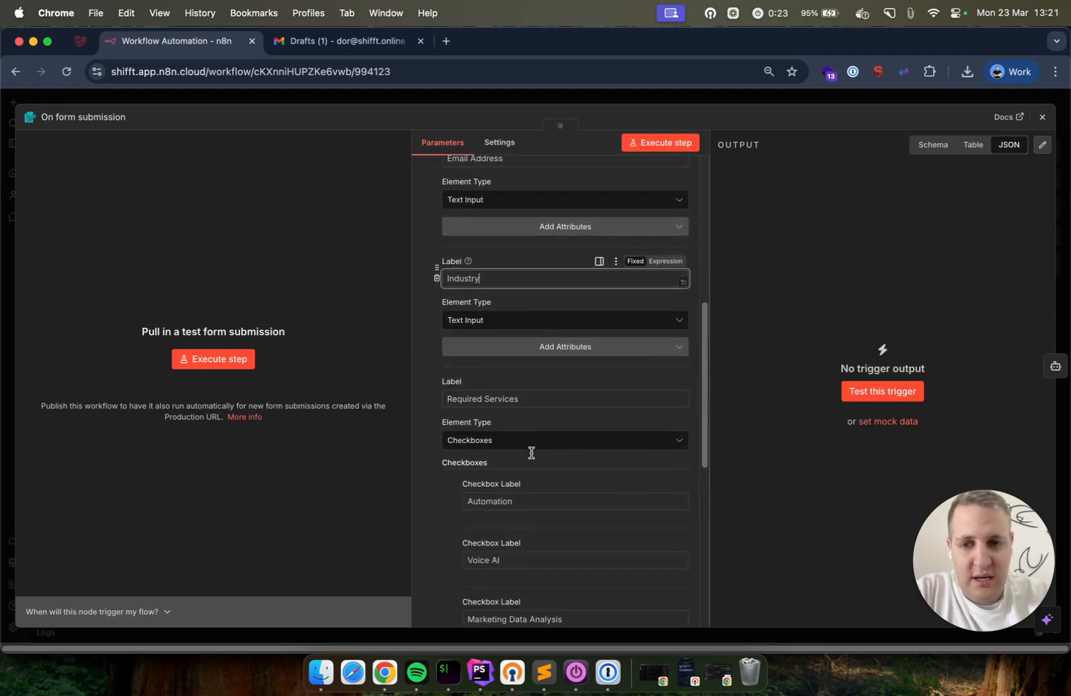
left_click(537, 400)
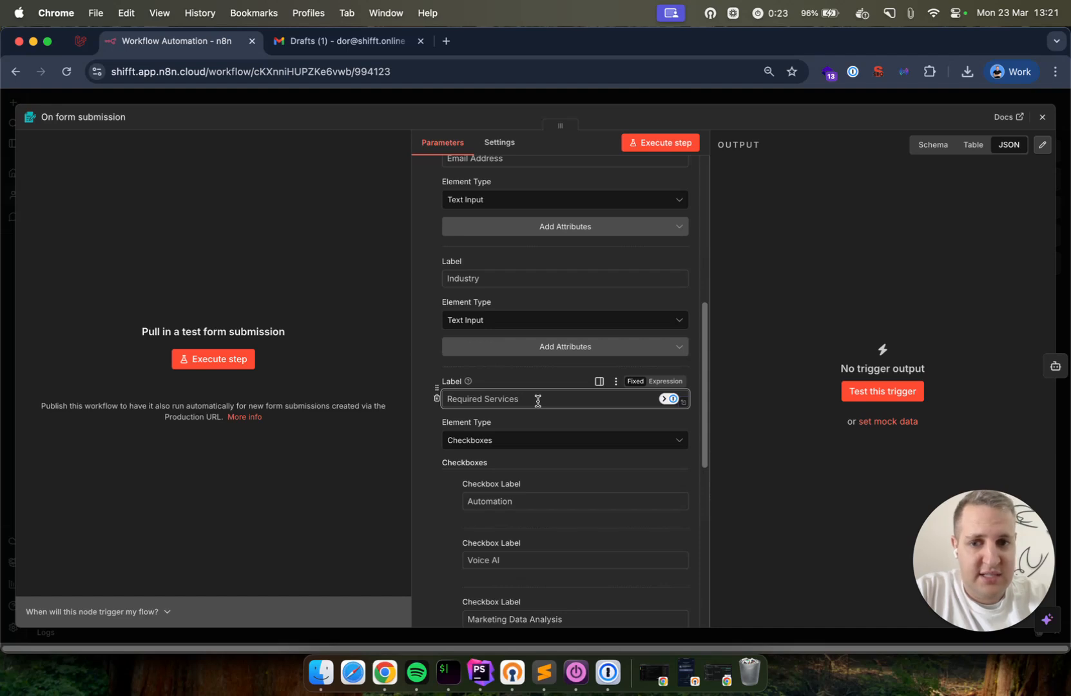
scroll(537, 400, "down", 4)
left_click(537, 400)
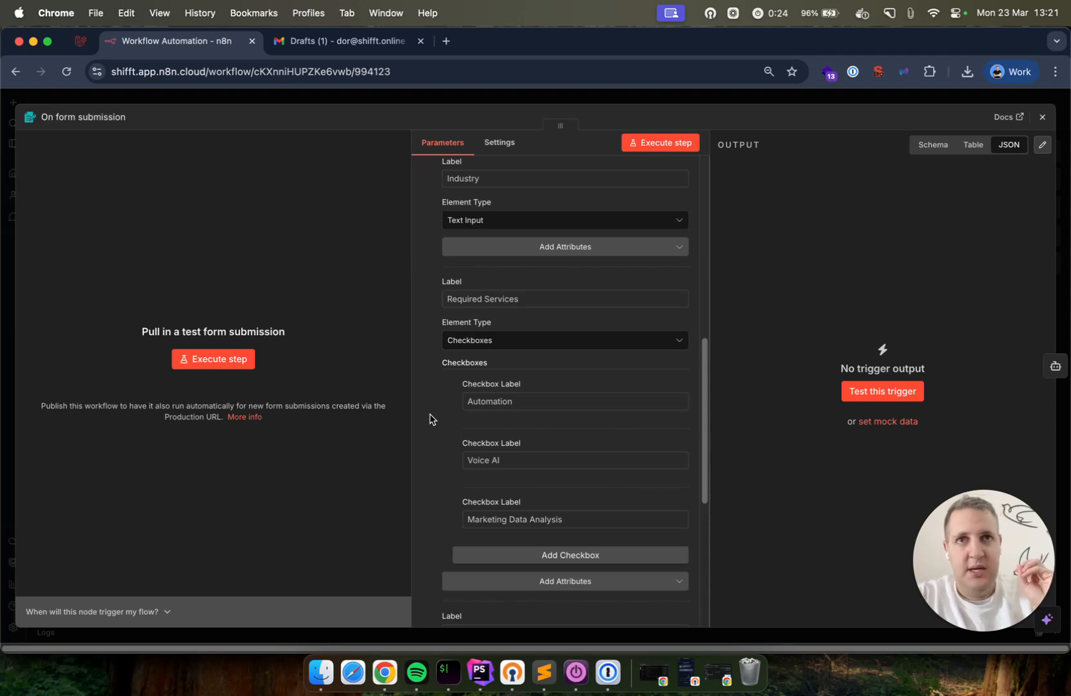
scroll(430, 419, "down", 8)
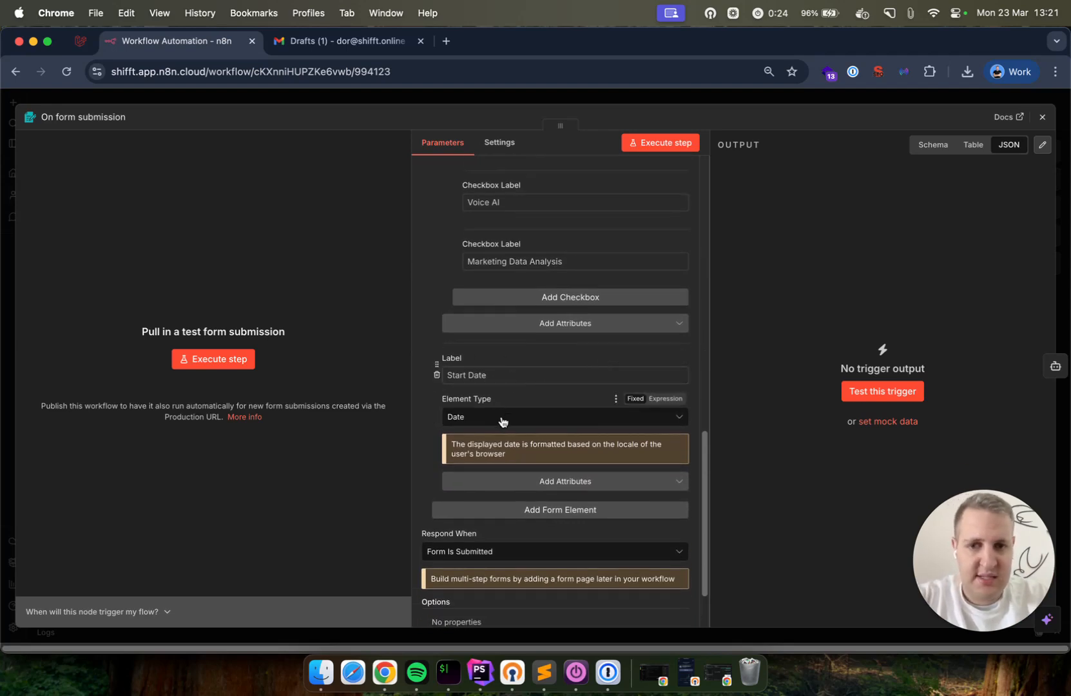
scroll(507, 454, "down", 2)
scroll(508, 461, "down", 2)
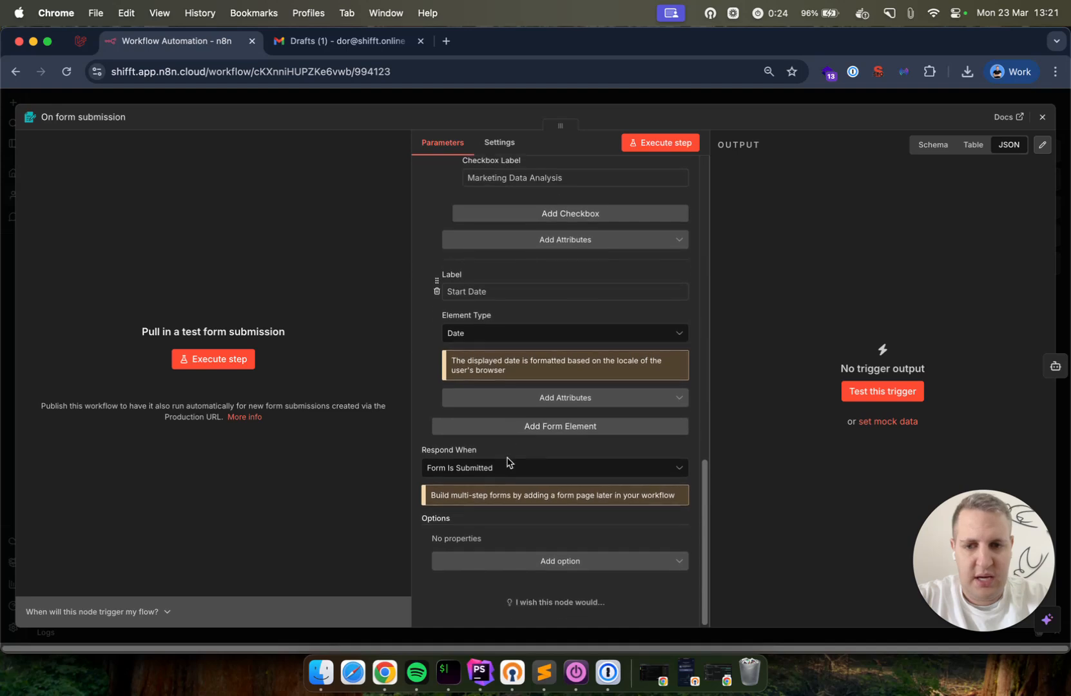
Close the form trigger settings, start a test run and dismiss its blank form window
left_click(550, 103)
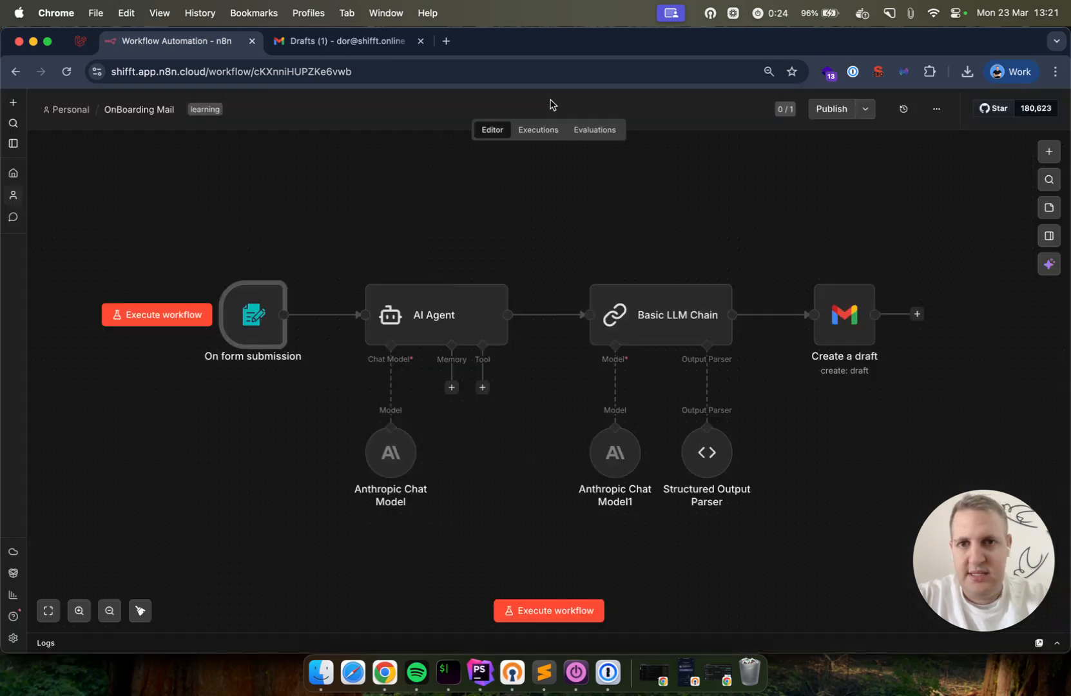
left_click(162, 315)
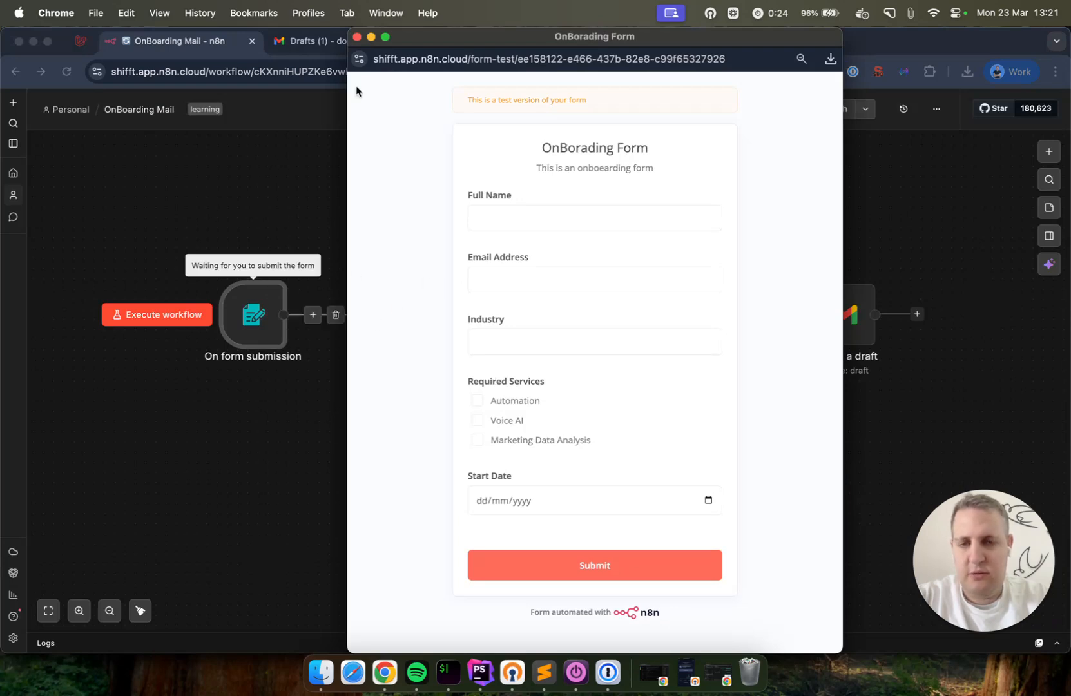
scroll(555, 445, "down", 1)
scroll(555, 445, "up", 1)
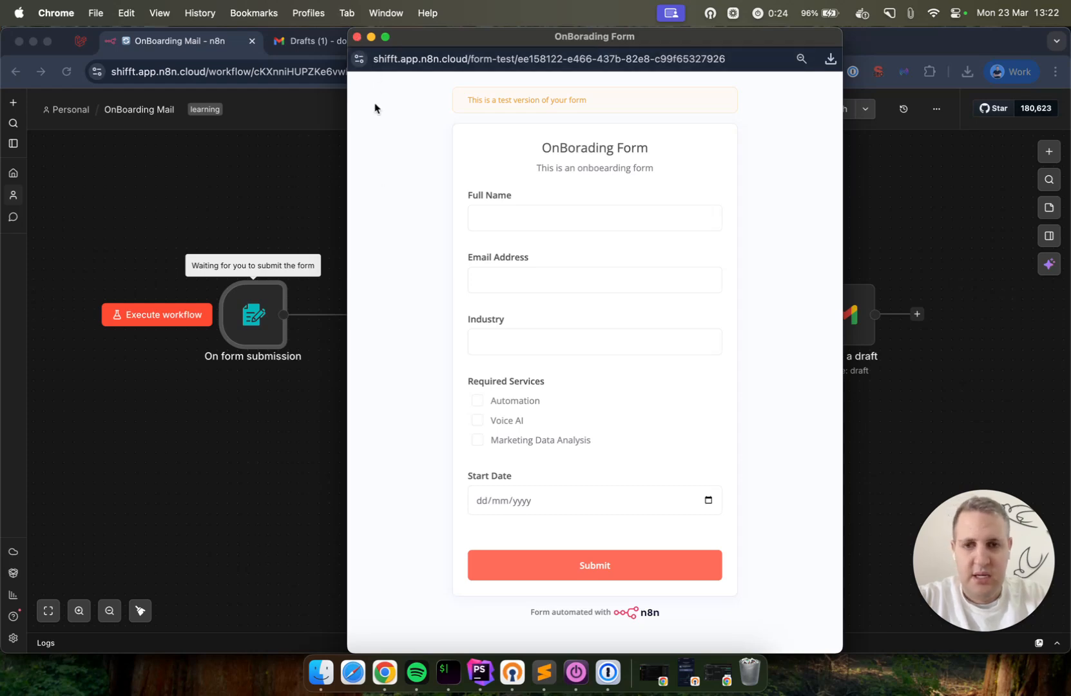
left_click(357, 36)
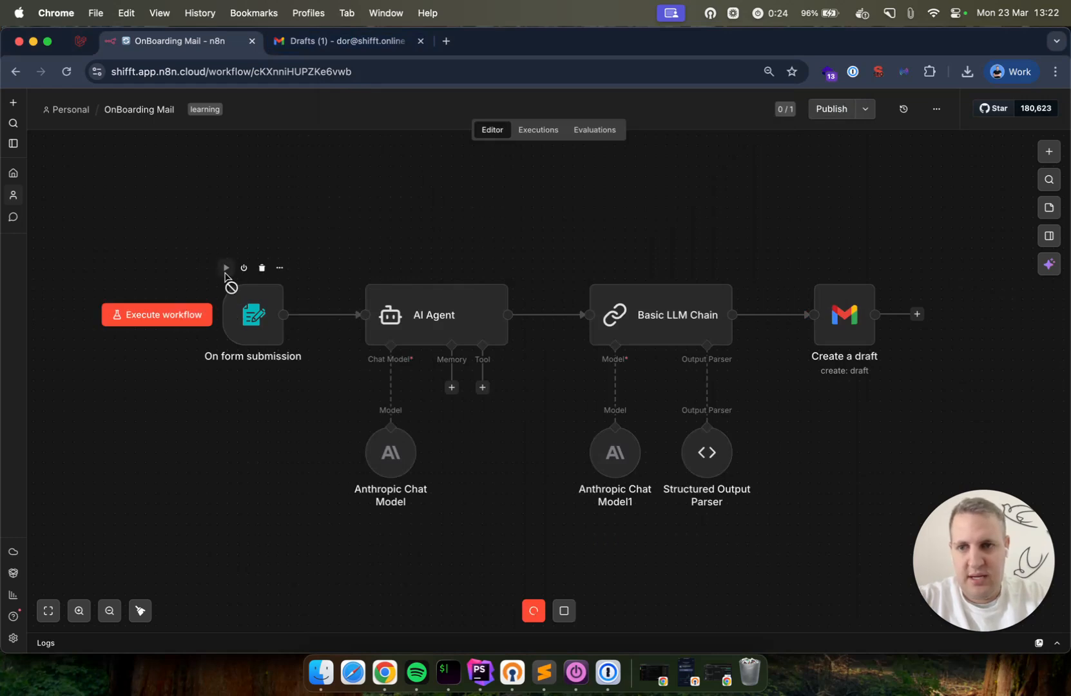
Stop the listening test run and inspect the Anthropic Chat Model settings
left_click(564, 611)
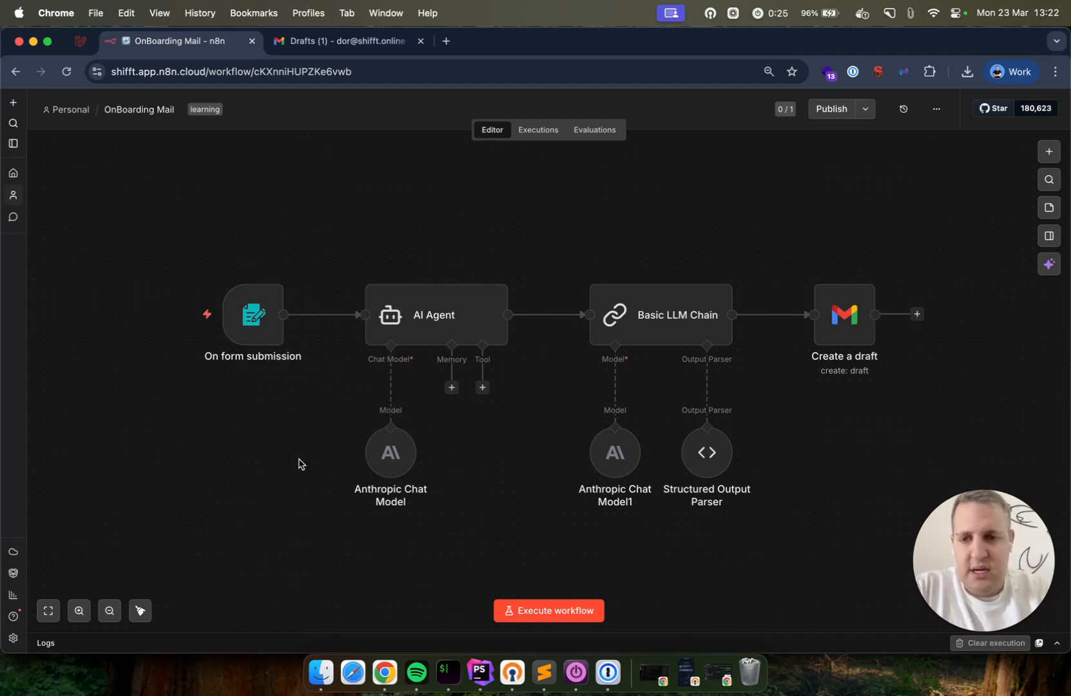
double_click(392, 464)
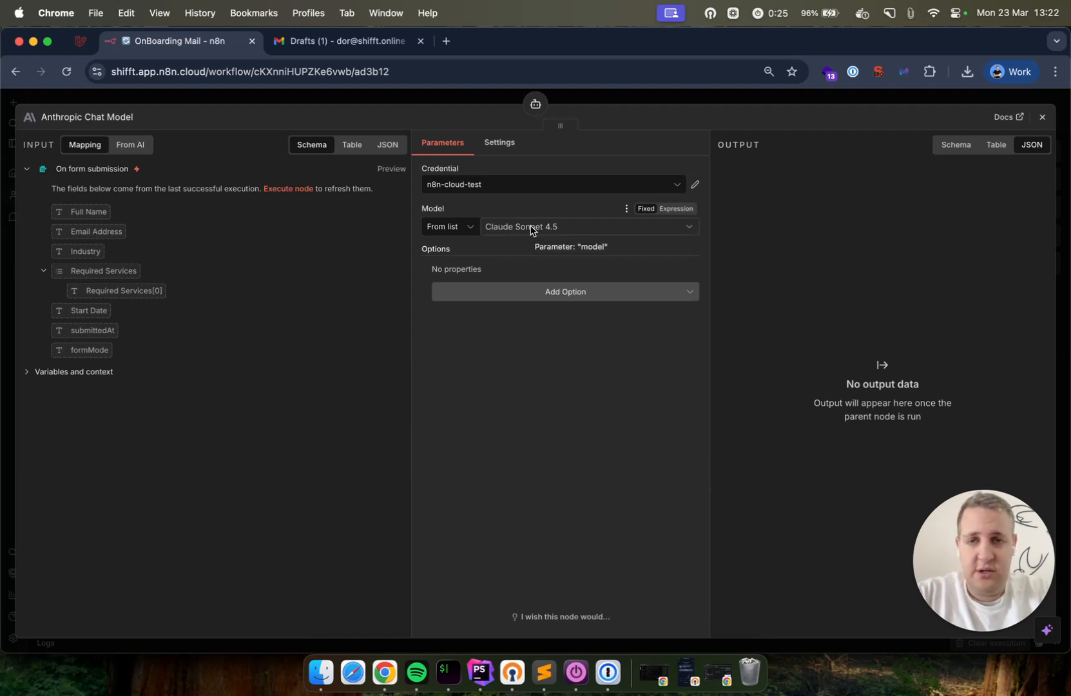
left_click(456, 97)
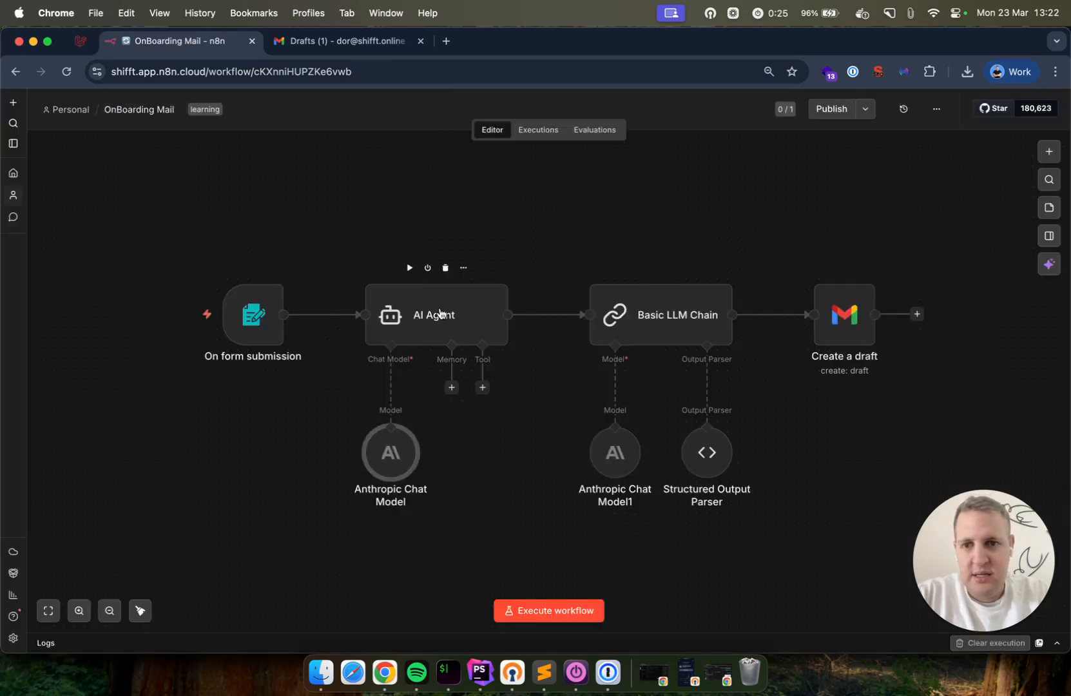
Open the AI Agent node and expand its Prompt (User Message) field into the expression editor
double_click(440, 314)
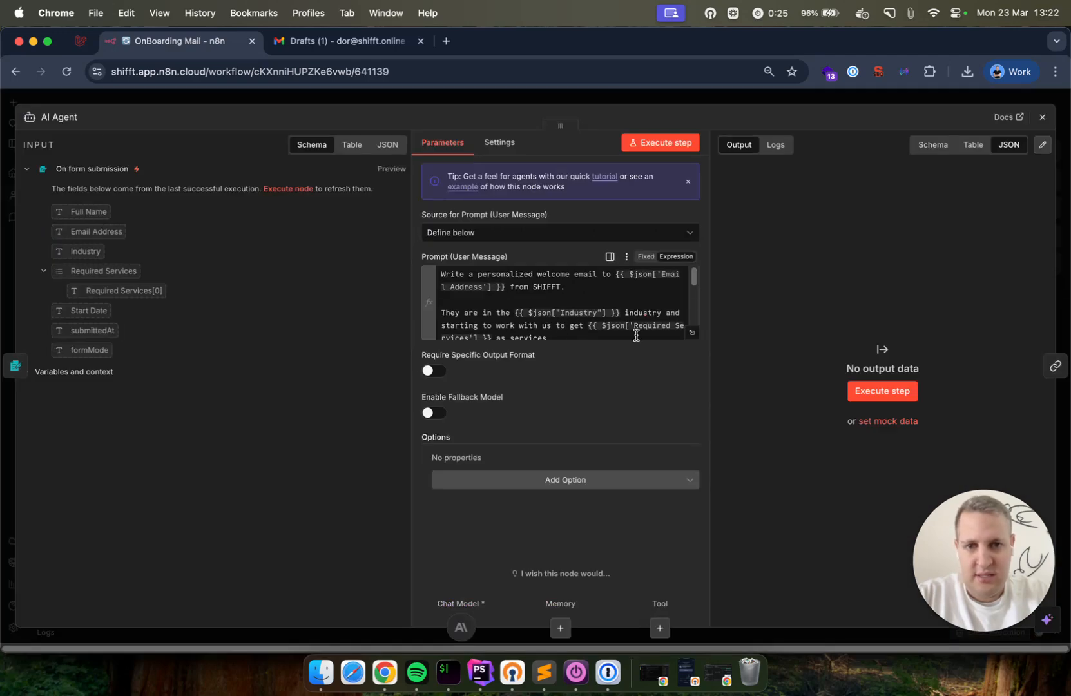
left_click(691, 332)
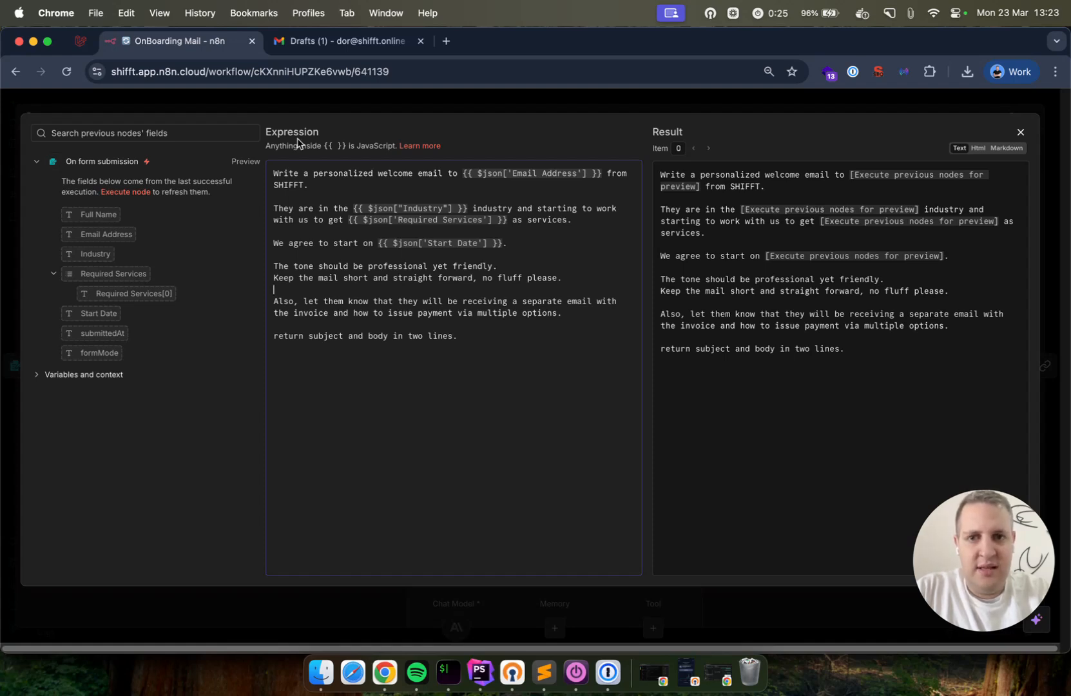
left_click_drag(462, 174, 598, 174)
left_click(289, 182)
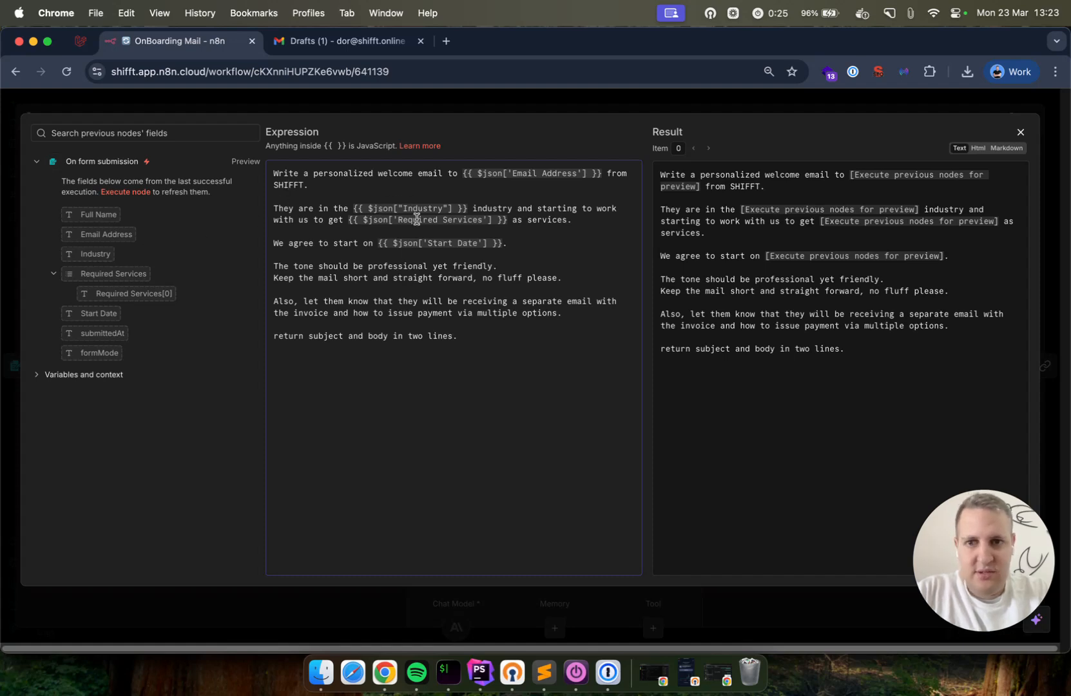
left_click_drag(353, 209, 469, 209)
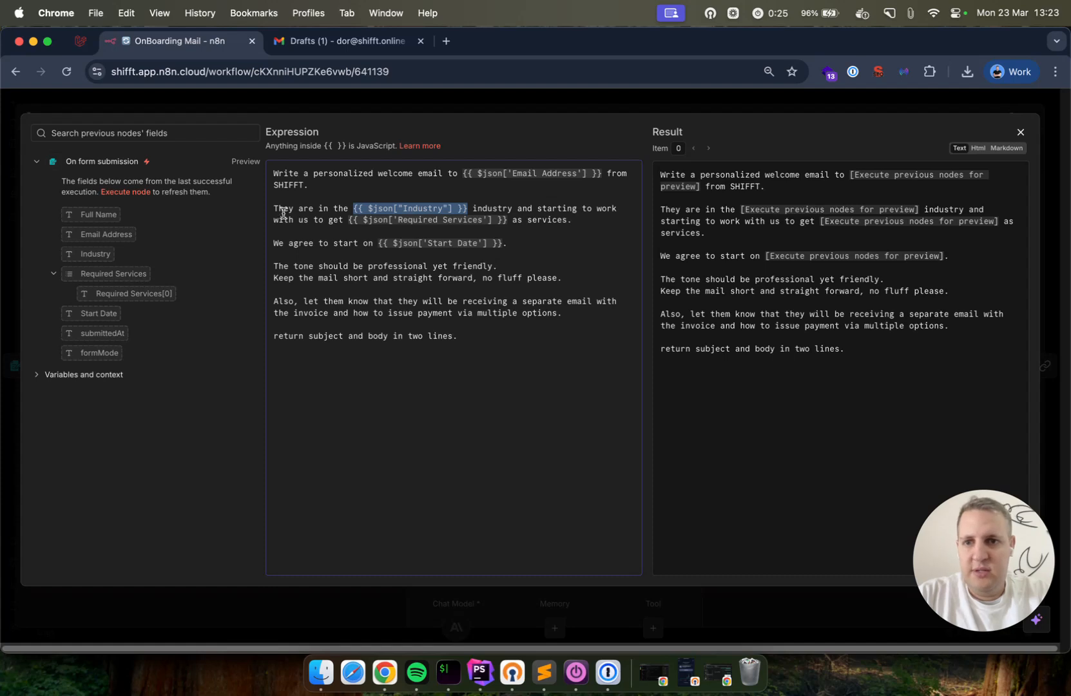
left_click_drag(348, 220, 508, 220)
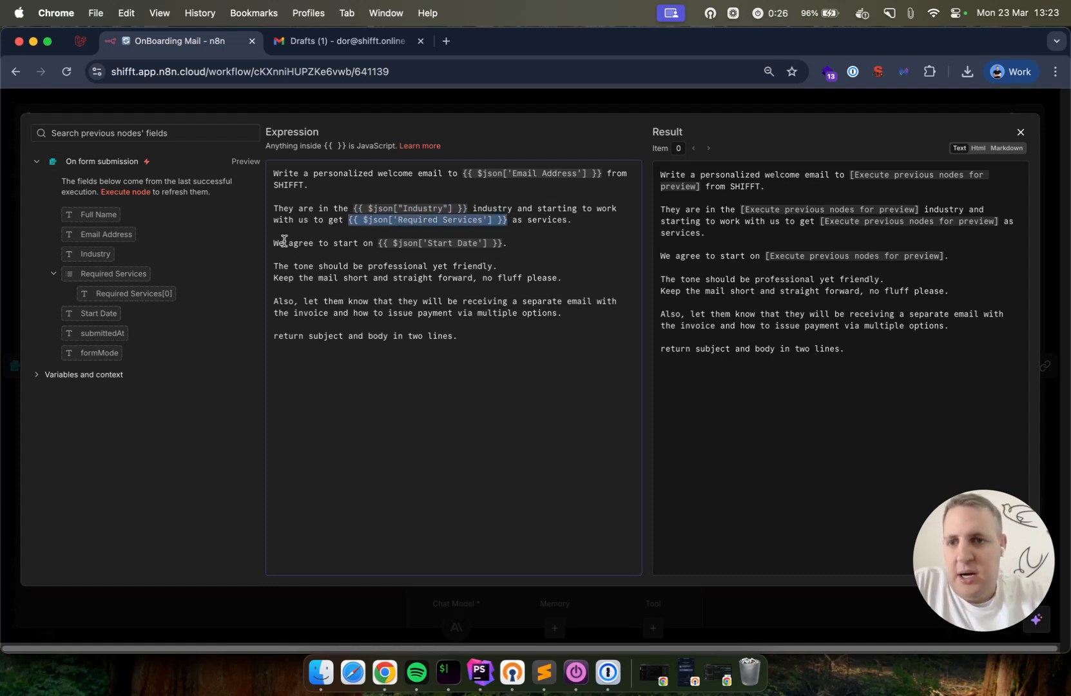
left_click_drag(380, 242, 503, 242)
left_click(502, 242)
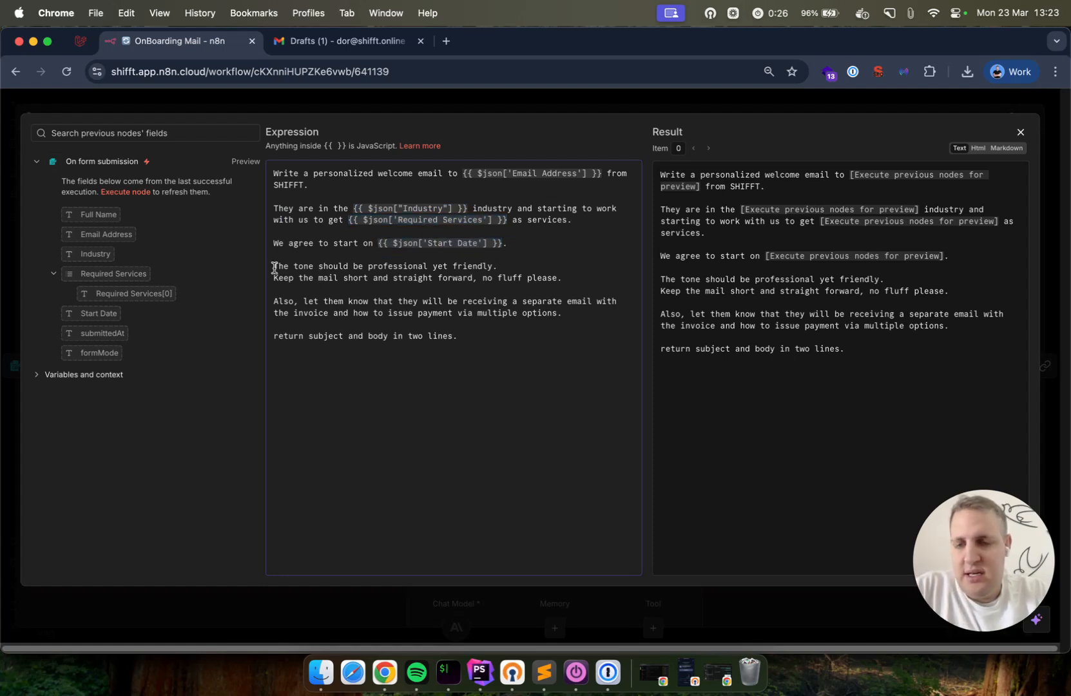
left_click_drag(273, 266, 576, 279)
Highlight the prompt's final line requesting subject and body in two lines
left_click(576, 279)
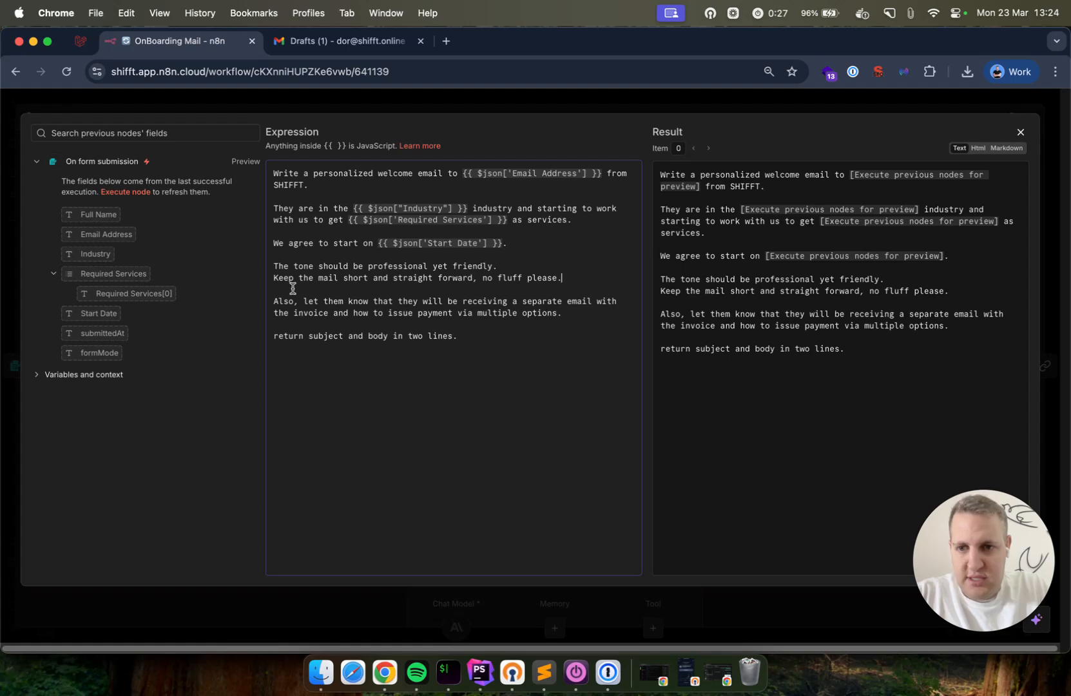
left_click_drag(471, 336, 260, 342)
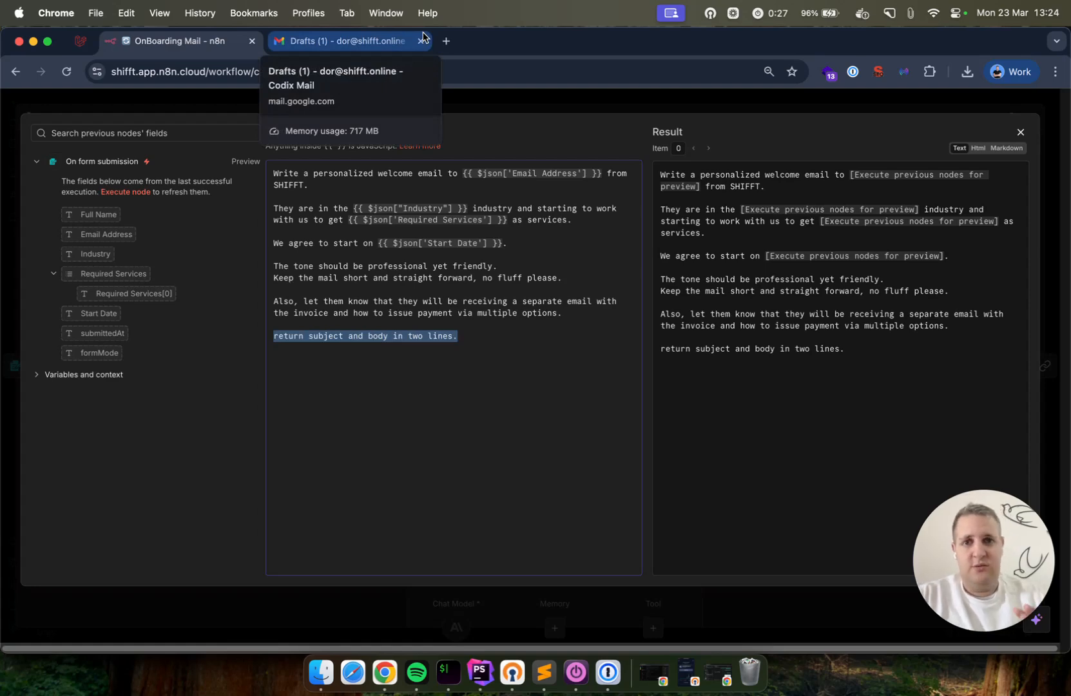
Run the workflow up to the AI Agent and enter the name and e-mail in the test form
left_click(278, 101)
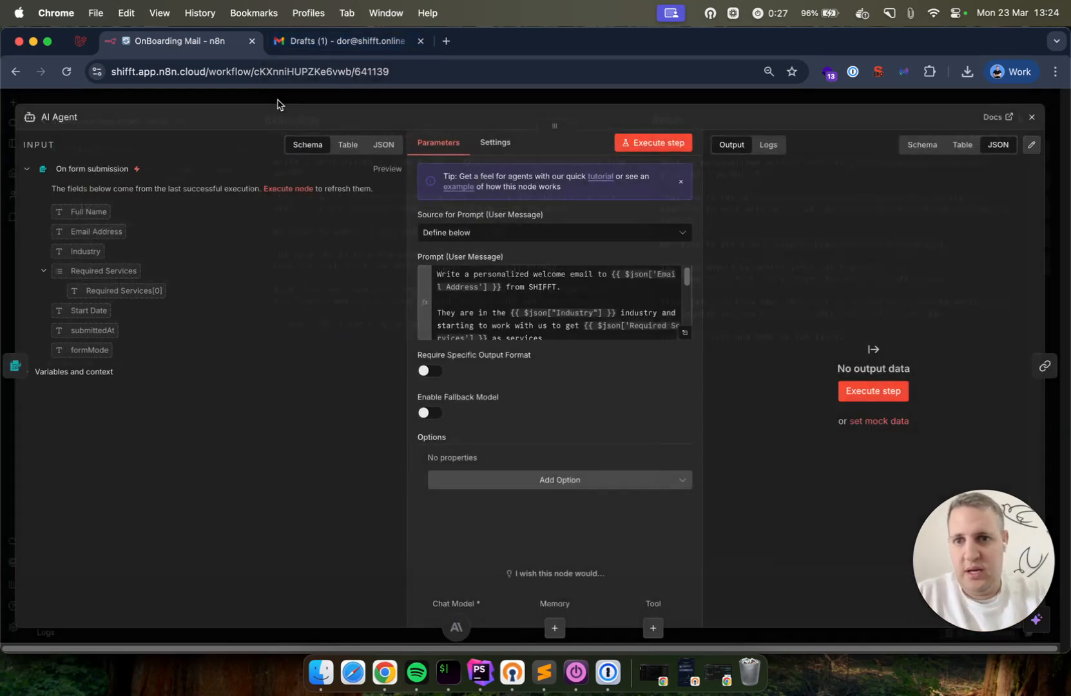
left_click(431, 103)
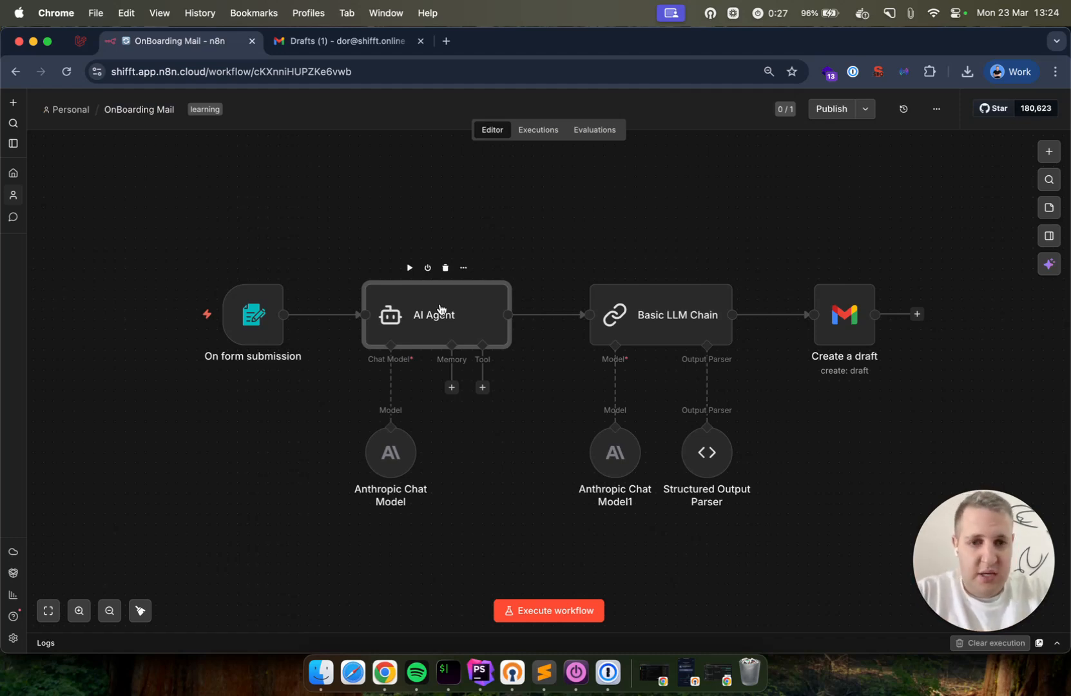
left_click(410, 267)
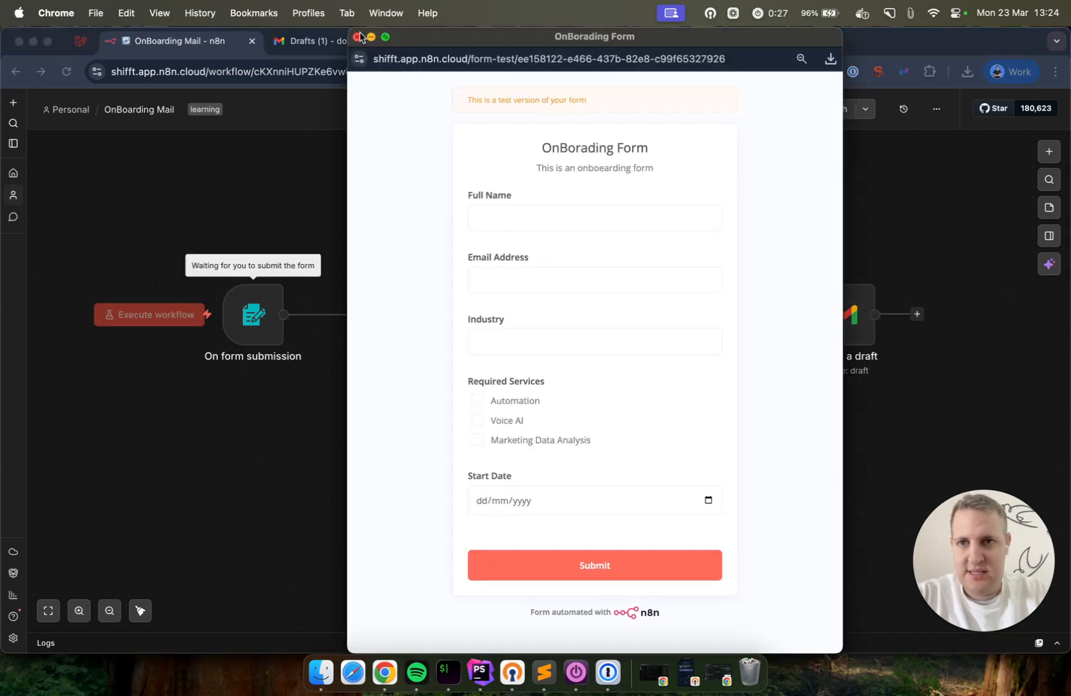
left_click(537, 219)
type("John Doe")
key("Tab")
type("john@")
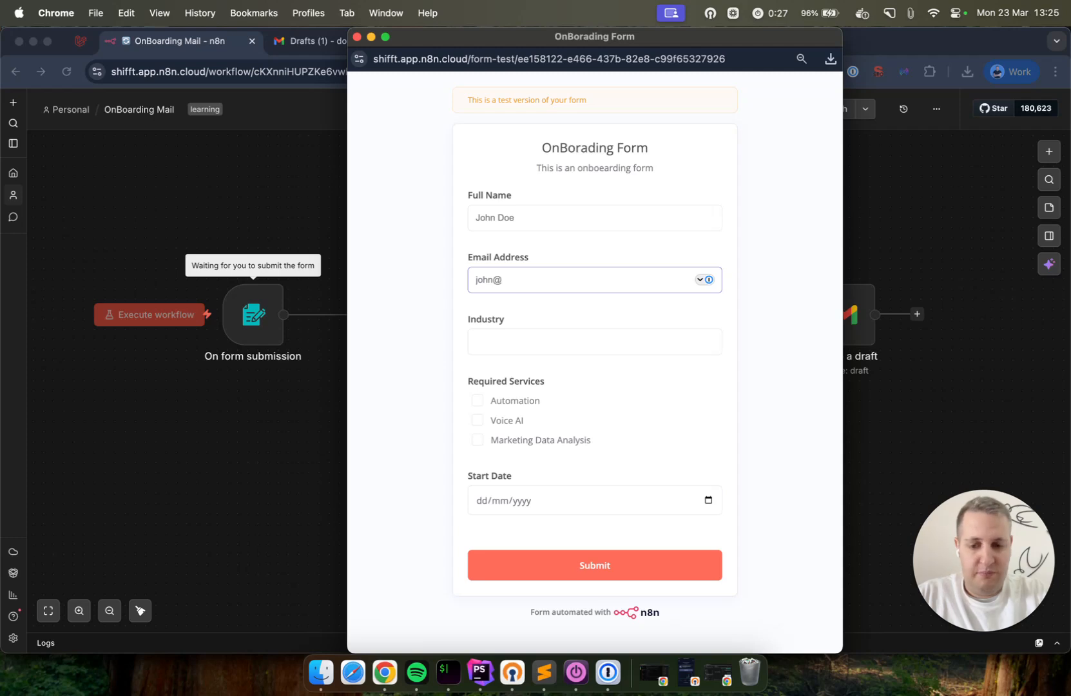
key("Tab")
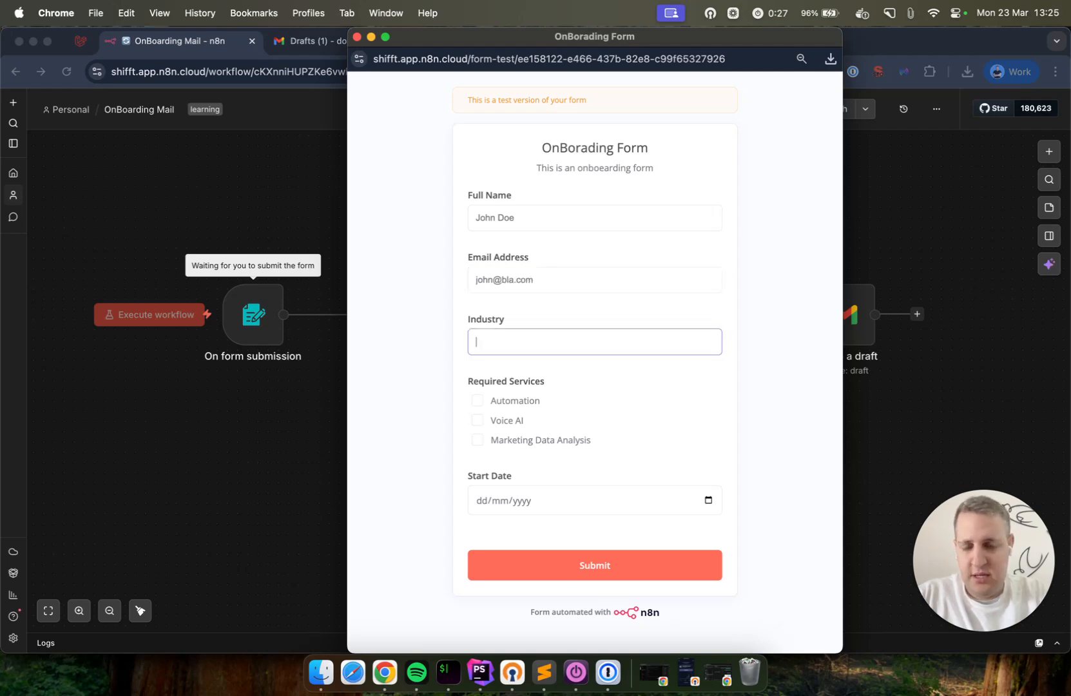
Set the industry to Attic Insullation
type("Home Se")
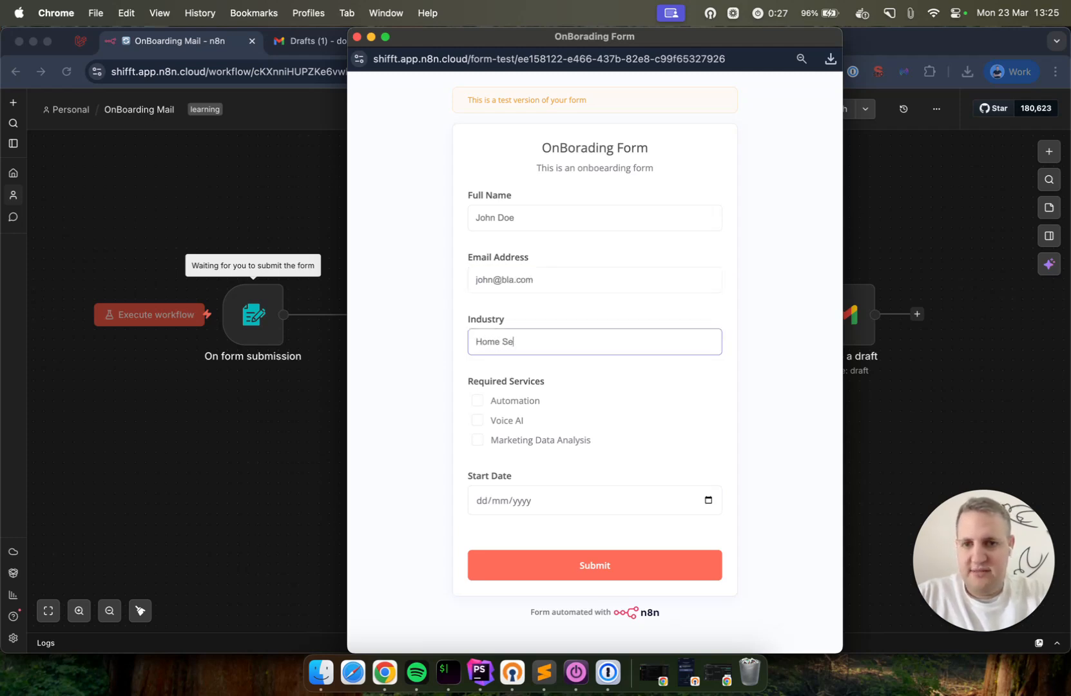
type("rvices")
key("super+a")
type("R")
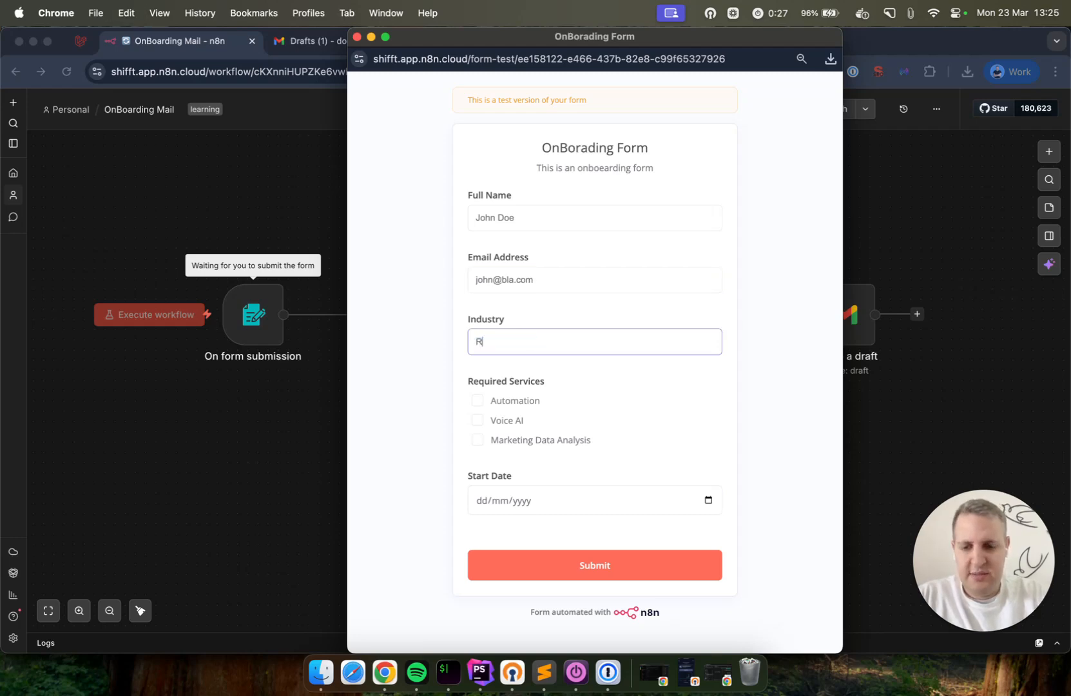
type("oo")
key("BackSpace")
key("BackSpace")
key("BackSpace")
type("Attic Insullation")
key("Tab")
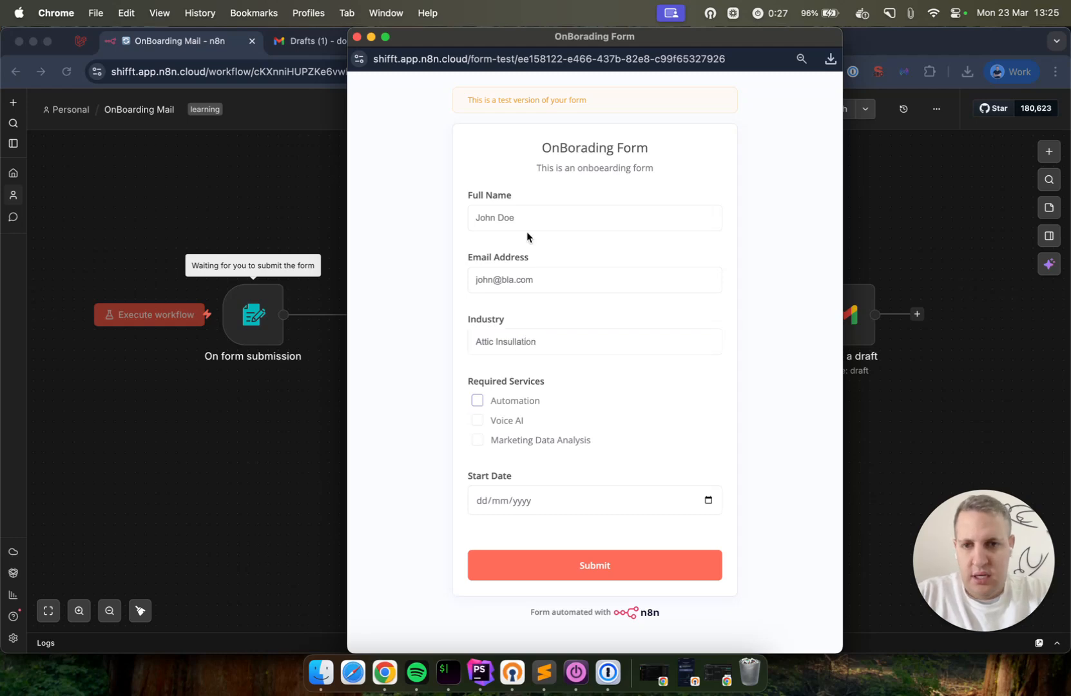
Tick Automation and Voice AI, set start date 10 April 2026, and submit the form
left_click(496, 400)
left_click(524, 420)
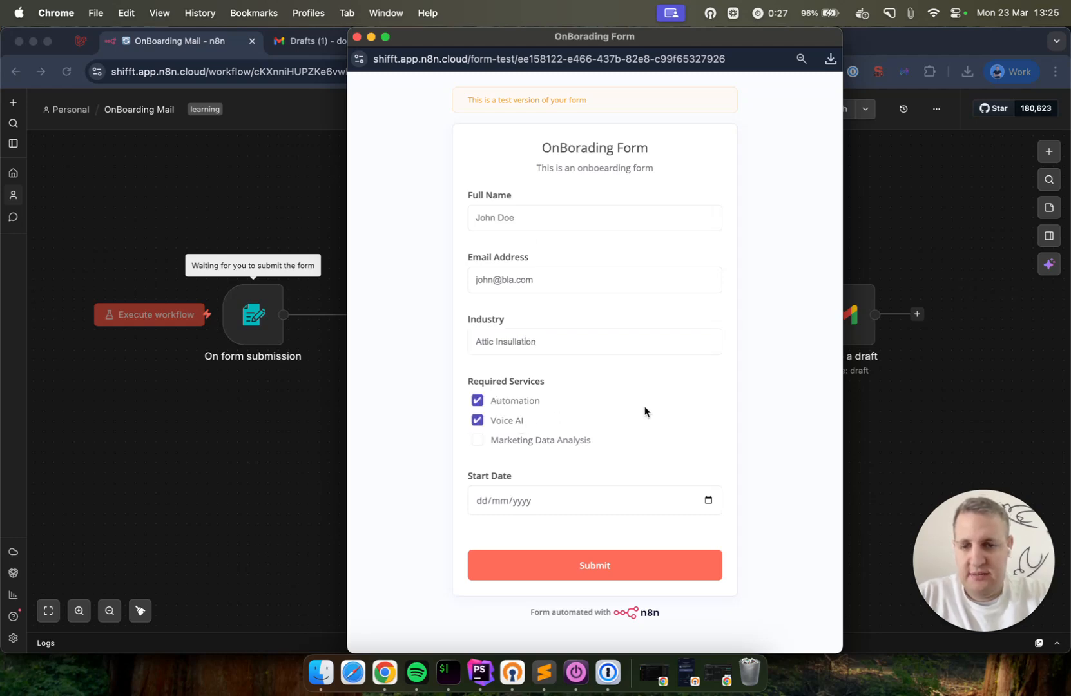
left_click(707, 501)
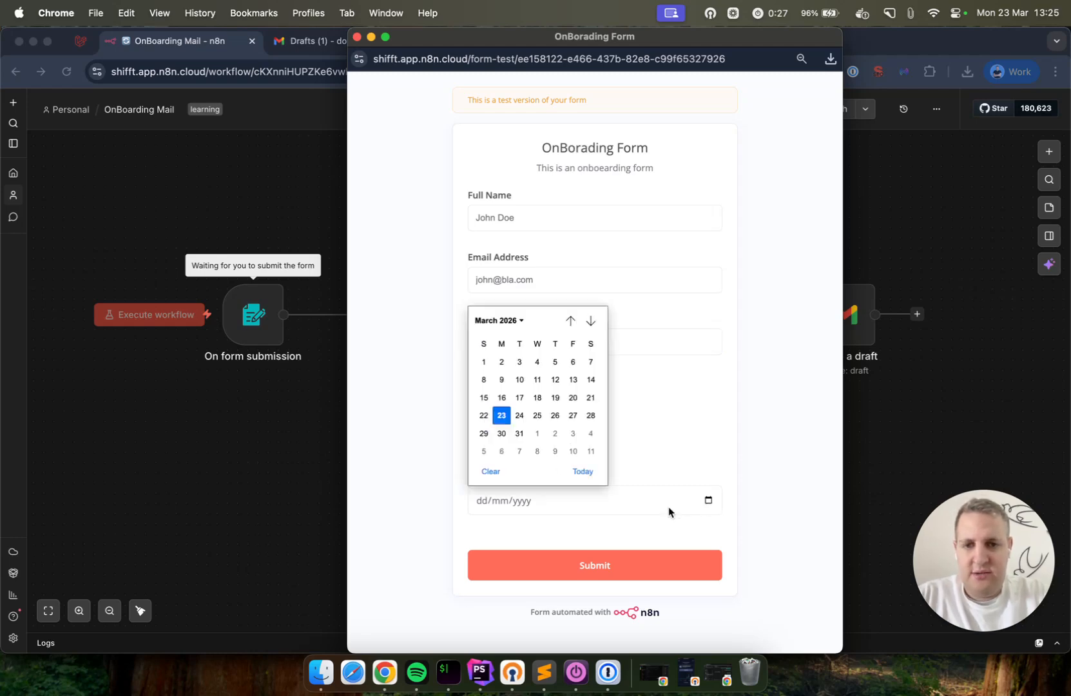
left_click(571, 451)
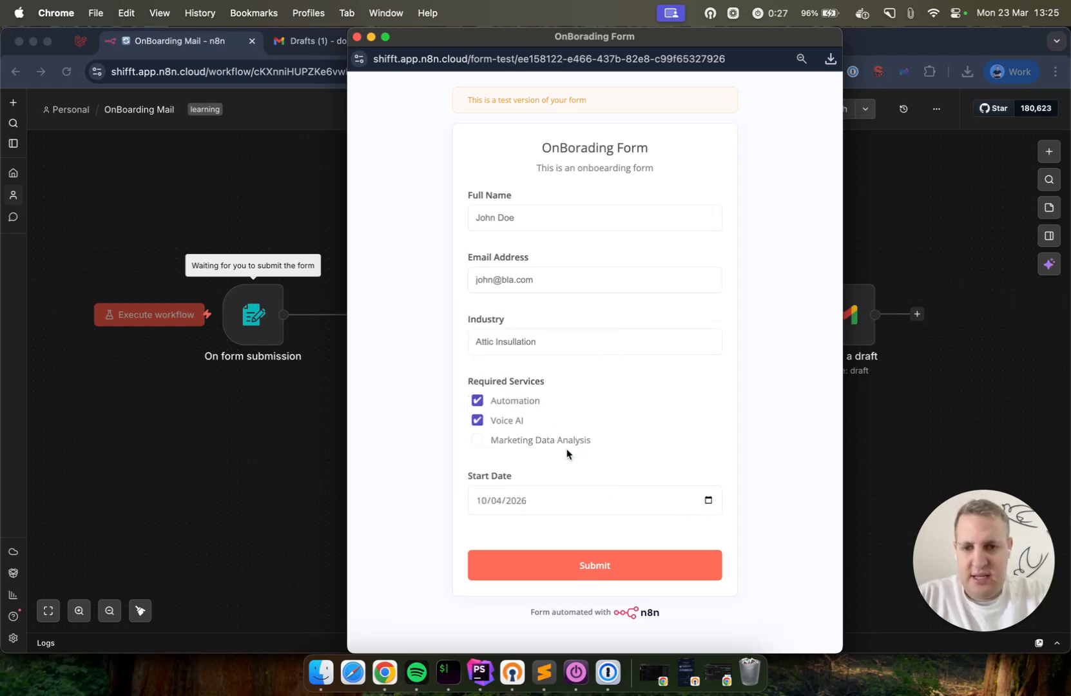
left_click(541, 563)
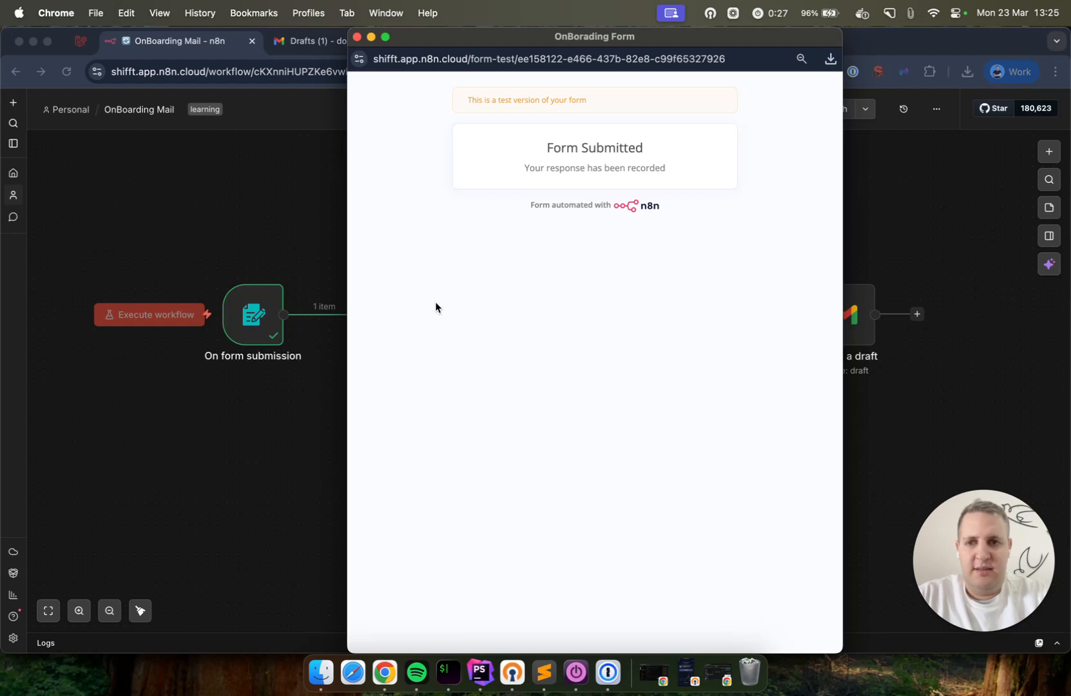
left_click(357, 36)
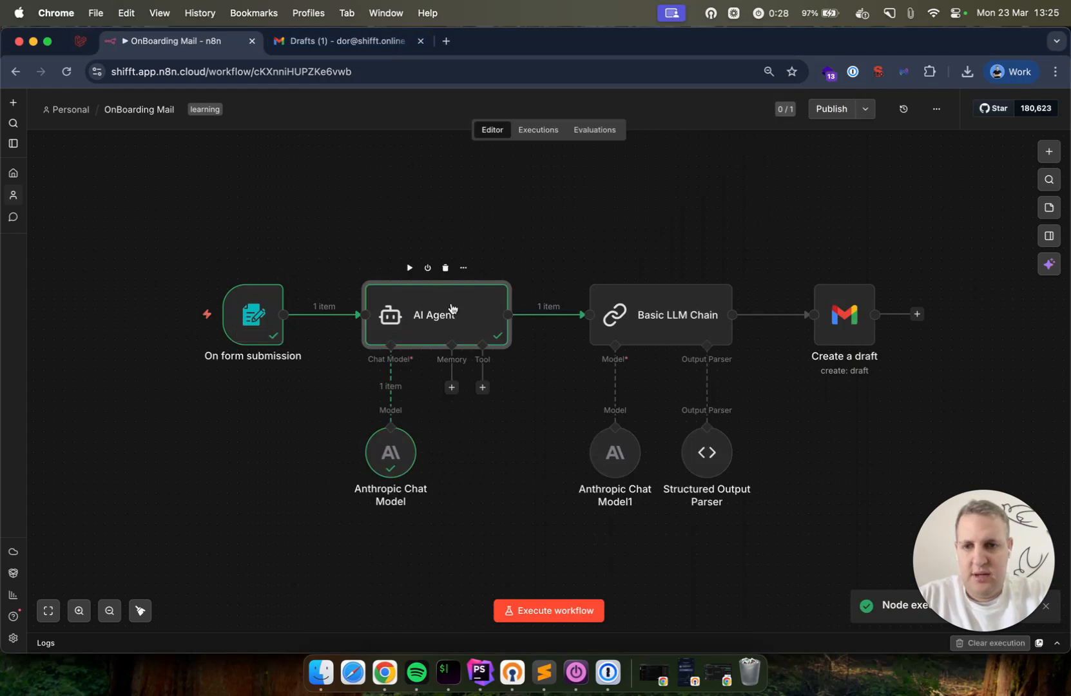
Inspect the AI Agent's generated subject and body in the JSON and Table output views
double_click(451, 309)
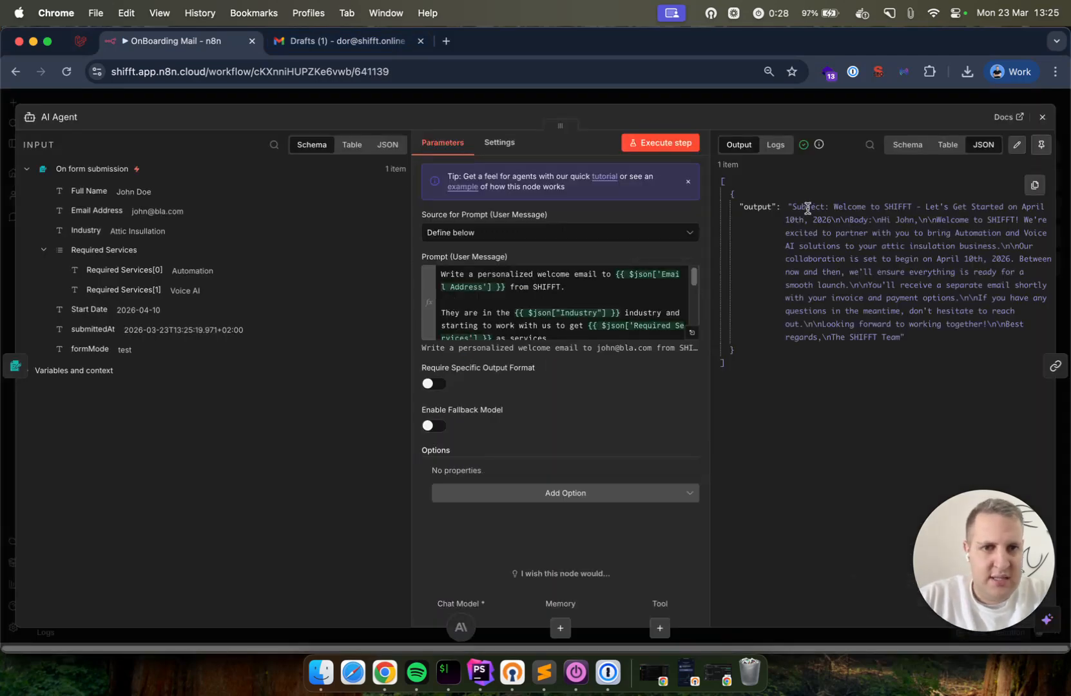
left_click_drag(807, 208, 852, 220)
double_click(855, 220)
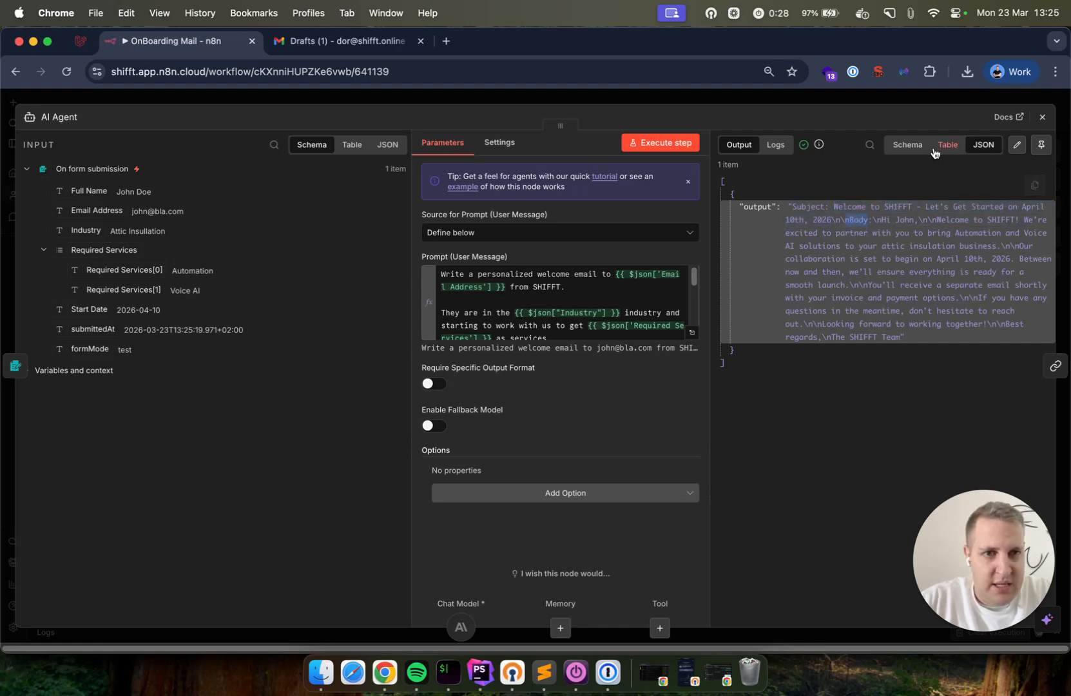
left_click(945, 144)
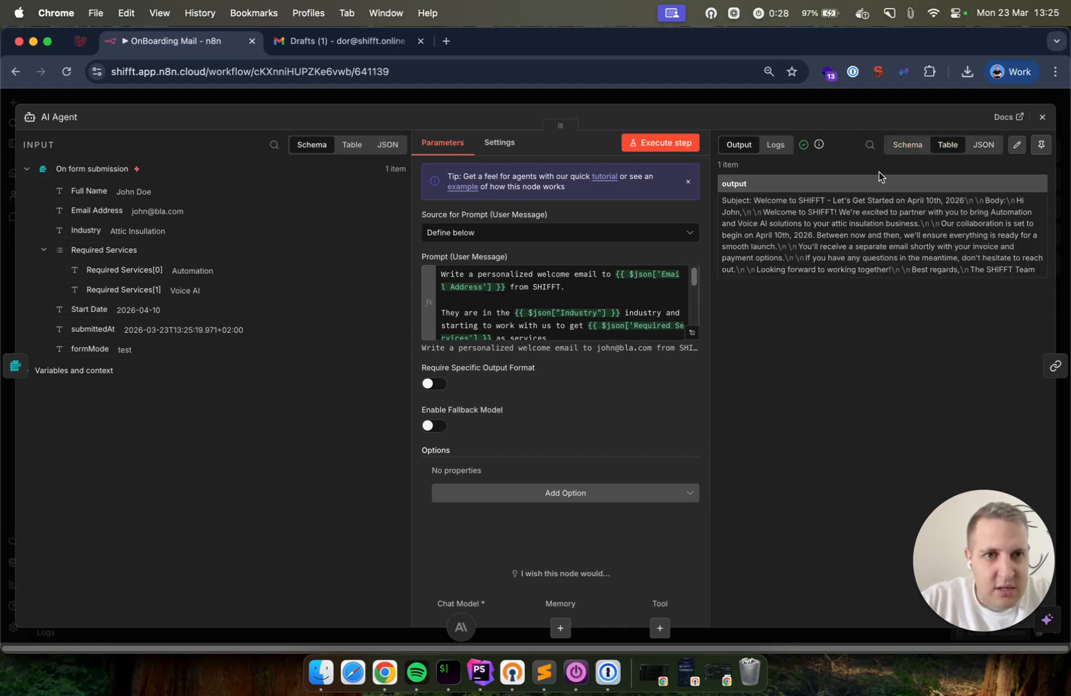
left_click(983, 145)
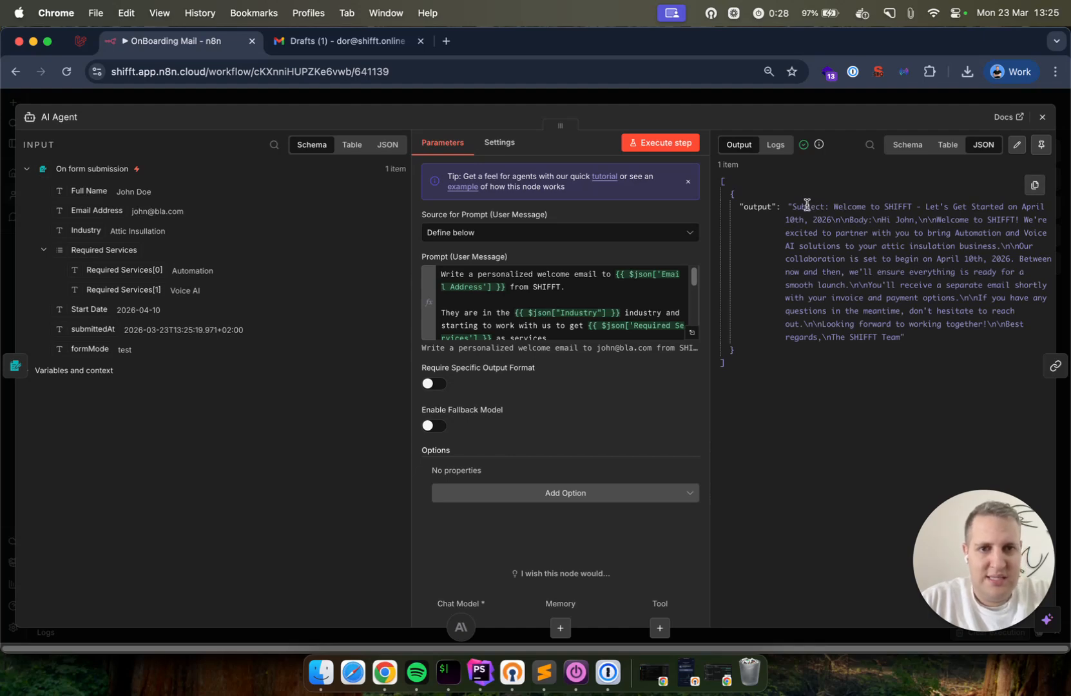
left_click(805, 206)
left_click_drag(806, 206, 914, 341)
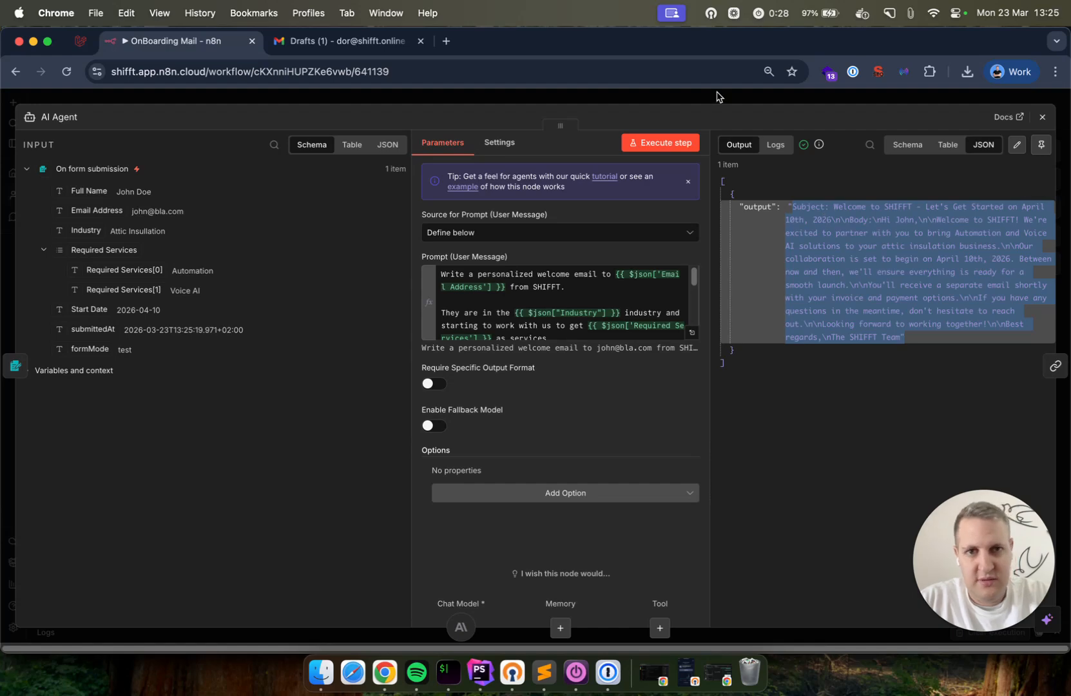
left_click(716, 96)
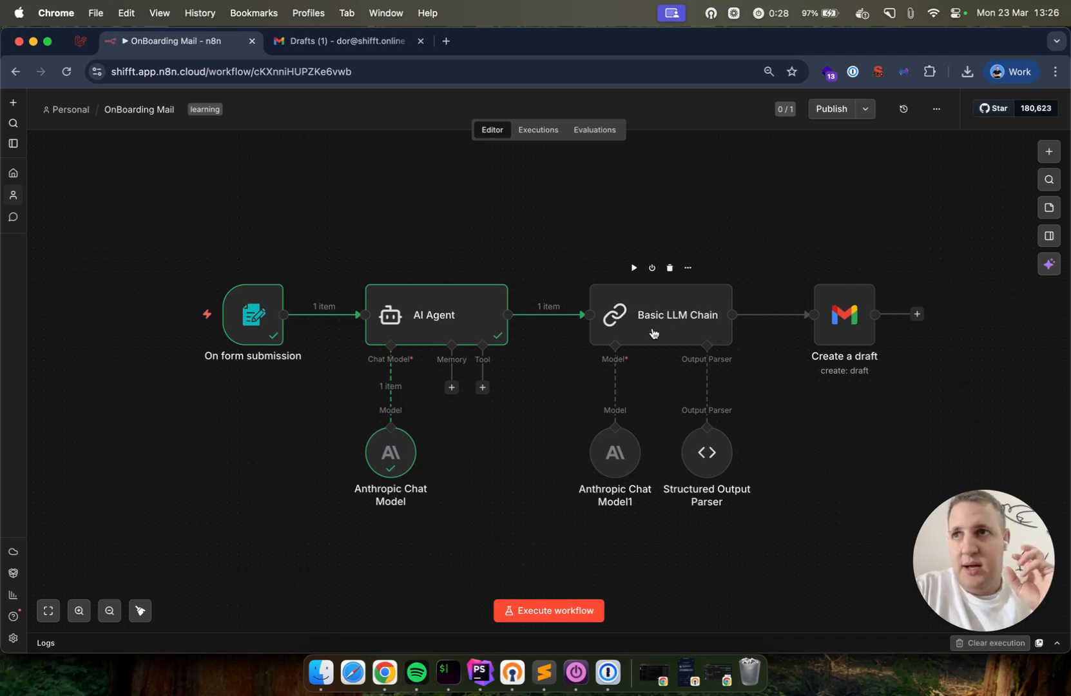
Check the Basic LLM Chain message expression and the Anthropic Chat Model1 settings
double_click(451, 319)
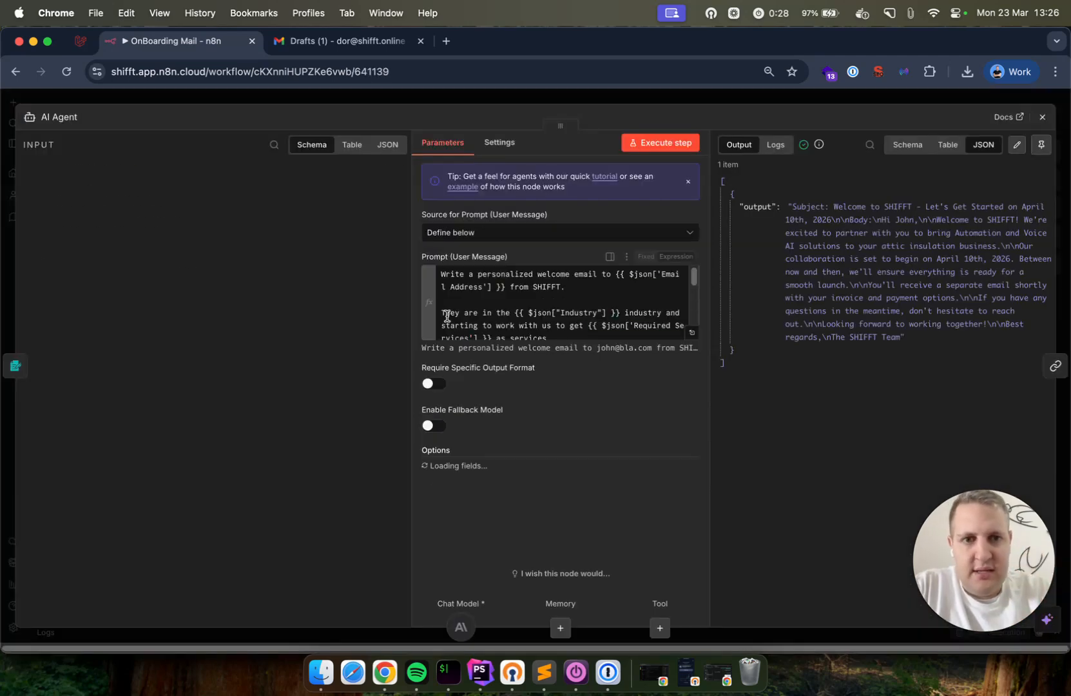
left_click(814, 101)
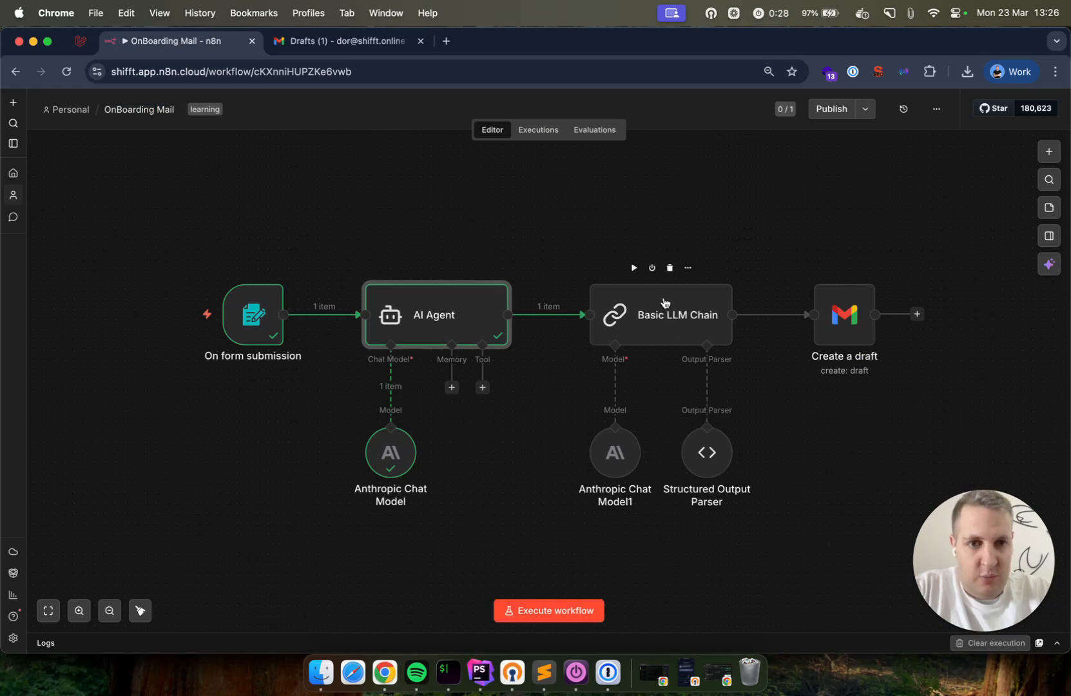
double_click(686, 326)
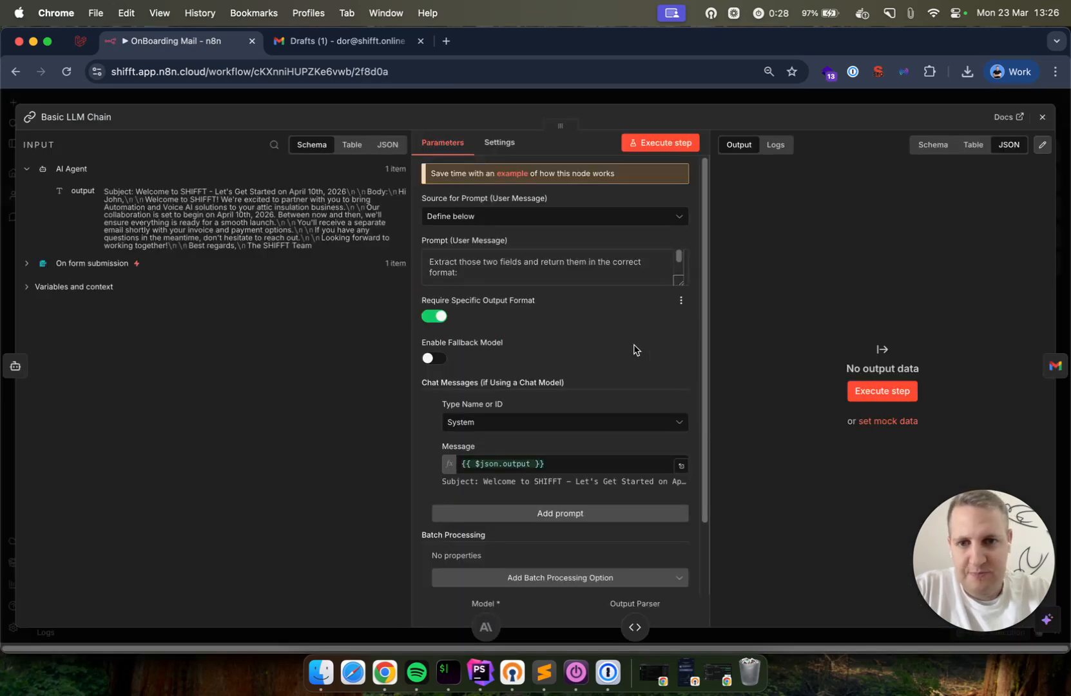
scroll(491, 380, "down", 3)
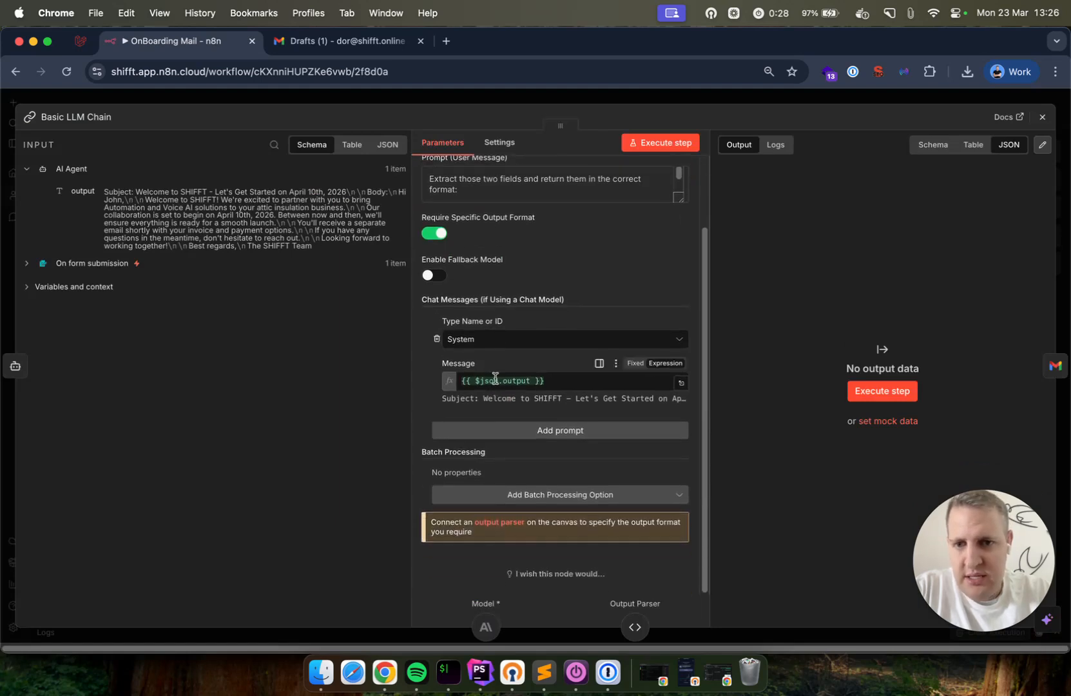
triple_click(494, 379)
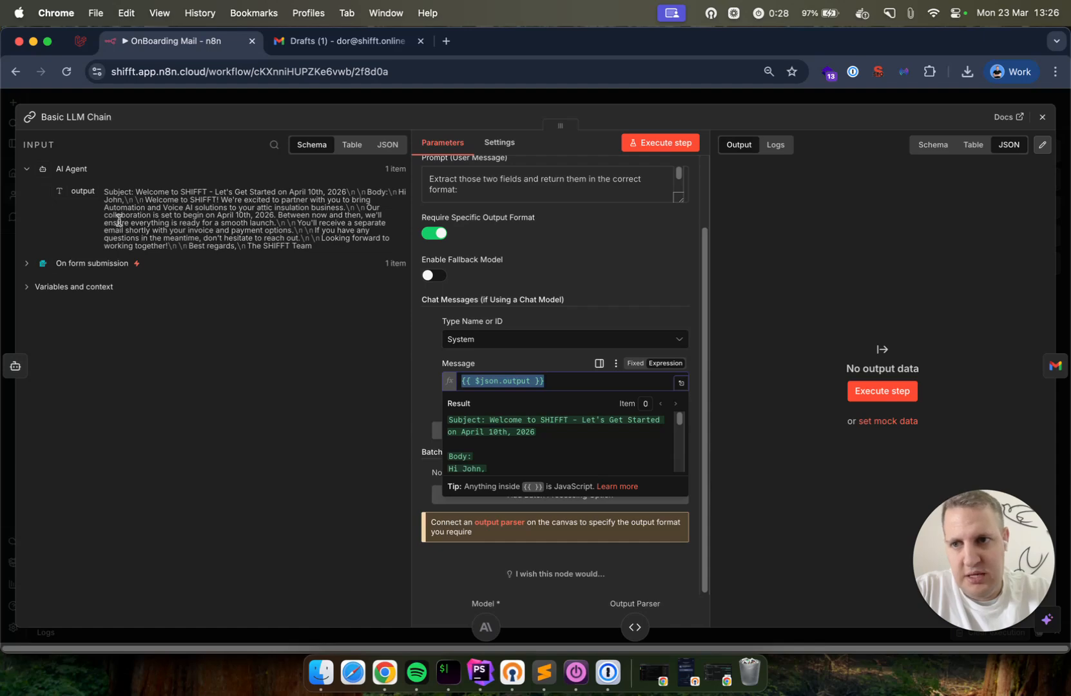
left_click(257, 98)
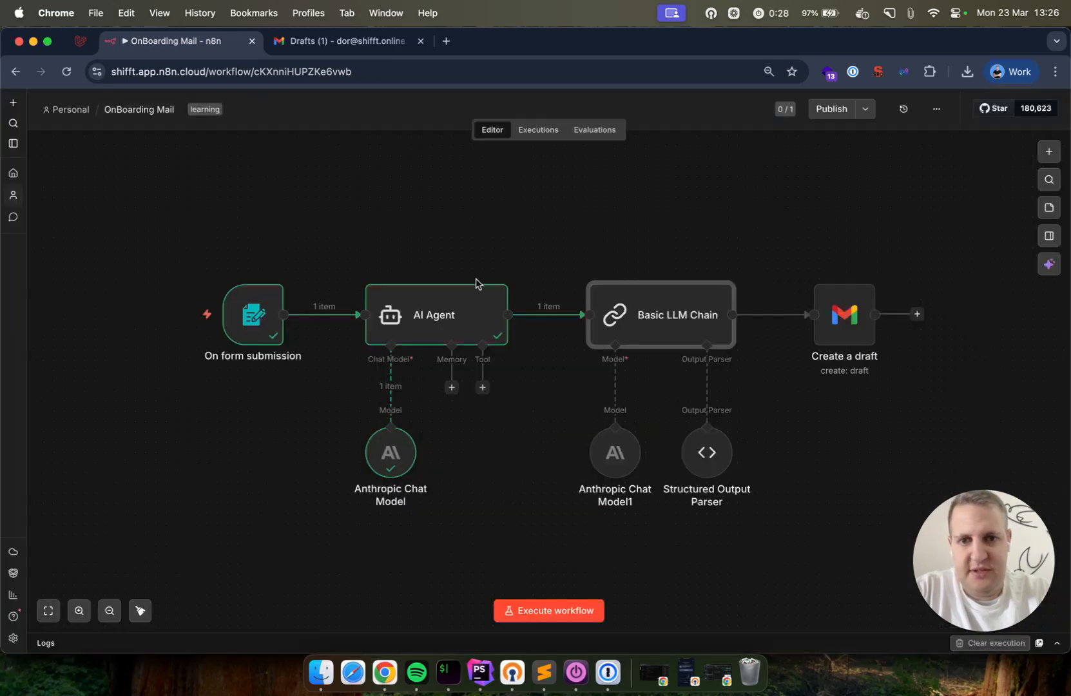
double_click(608, 457)
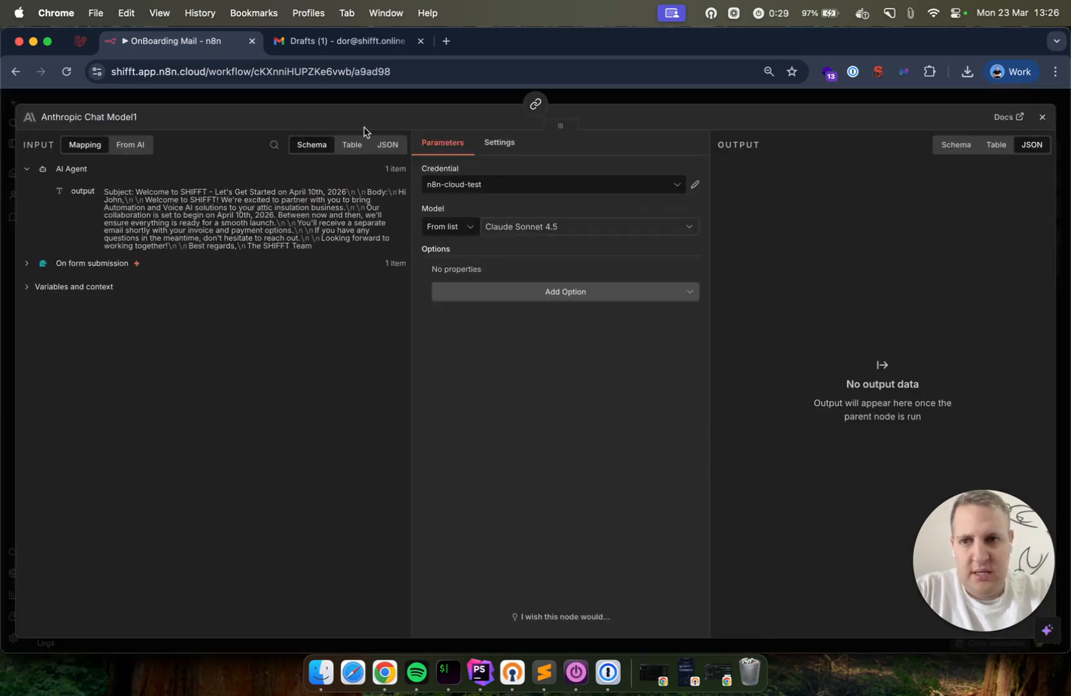
left_click(412, 96)
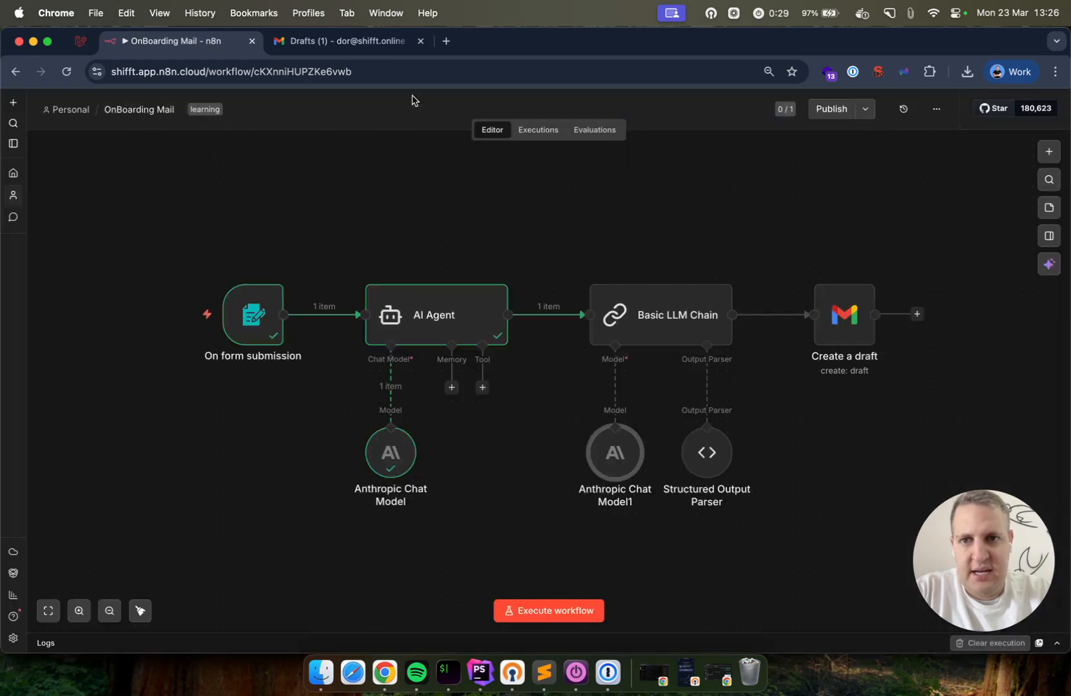
Review the Structured Output Parser's JSON schema with Subject and Body string fields
double_click(715, 464)
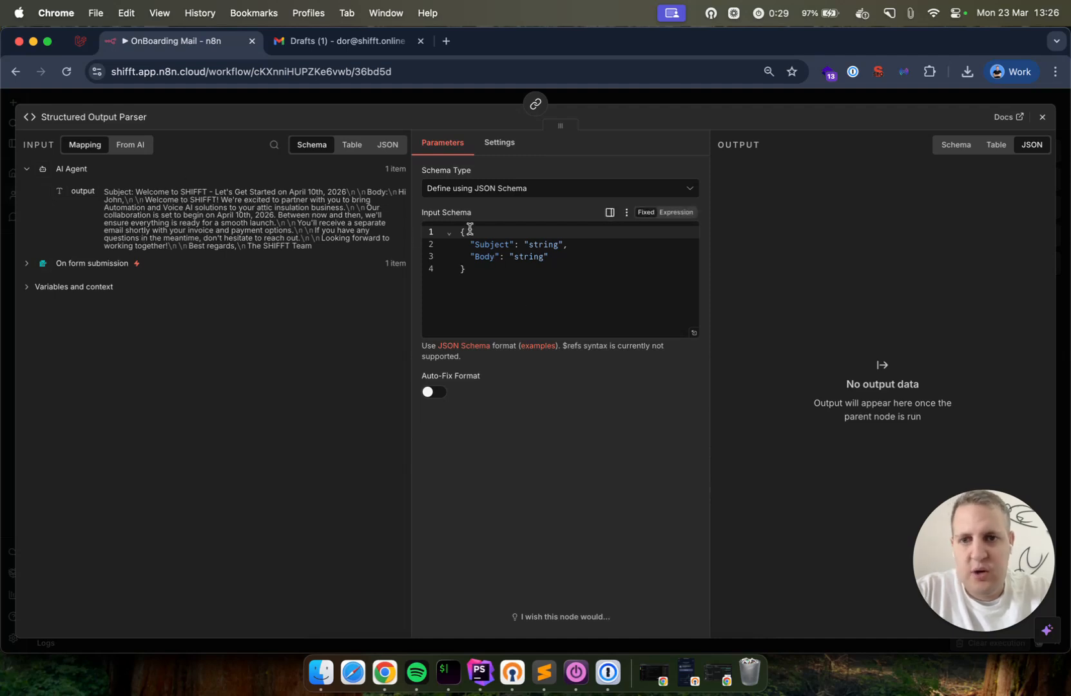
left_click_drag(470, 244, 563, 253)
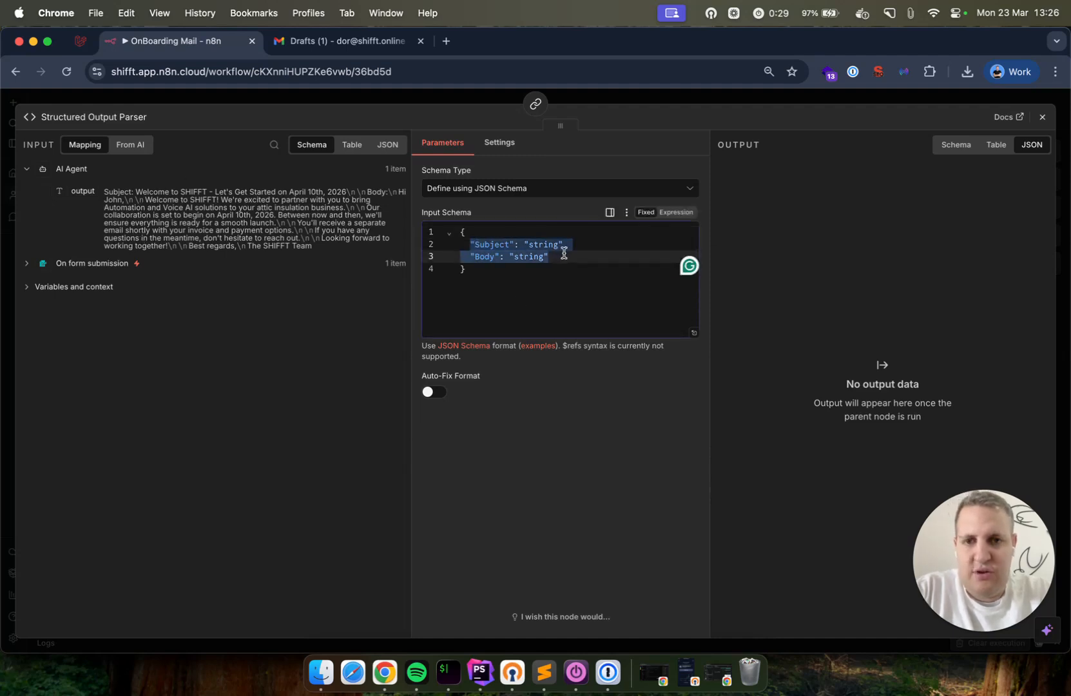
left_click(564, 253)
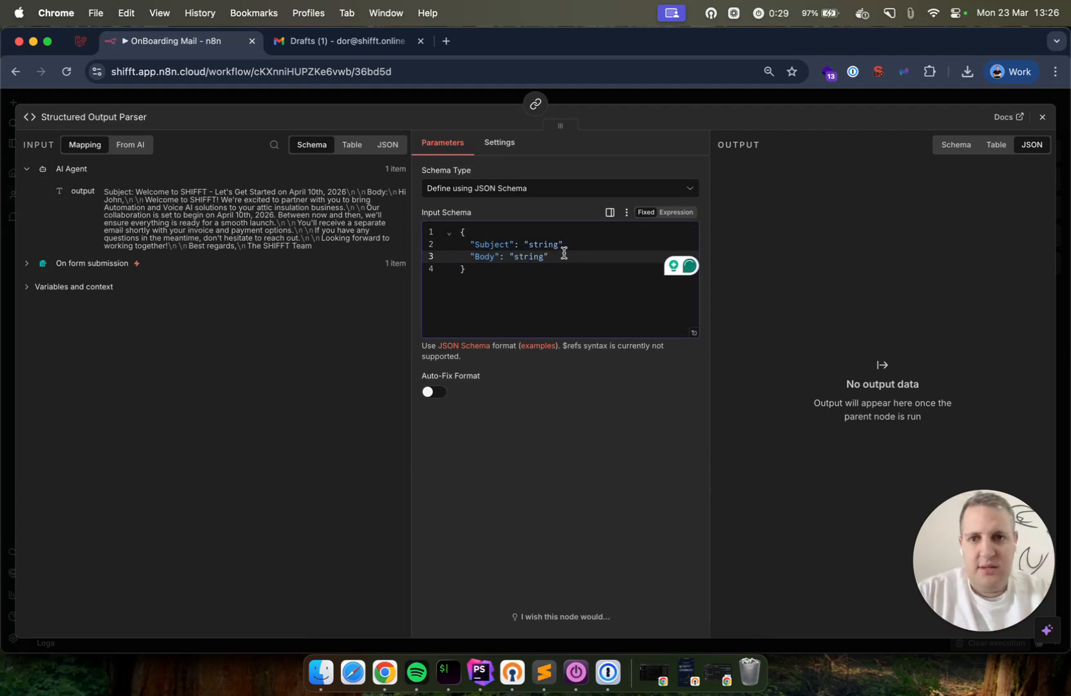
left_click_drag(105, 192, 194, 192)
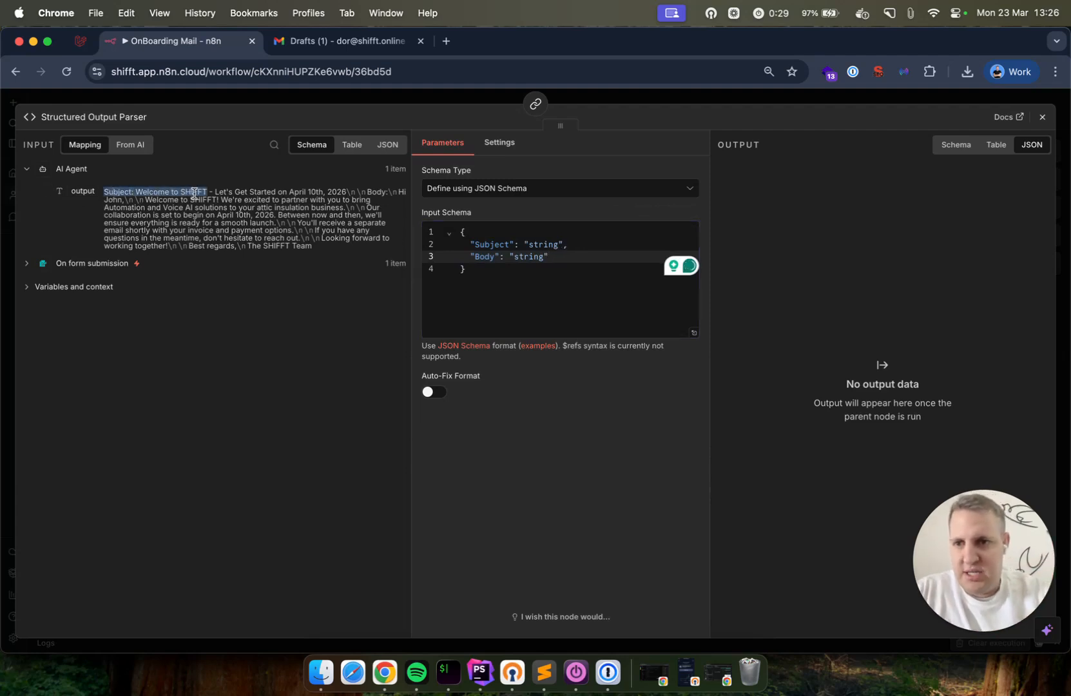
left_click(468, 233)
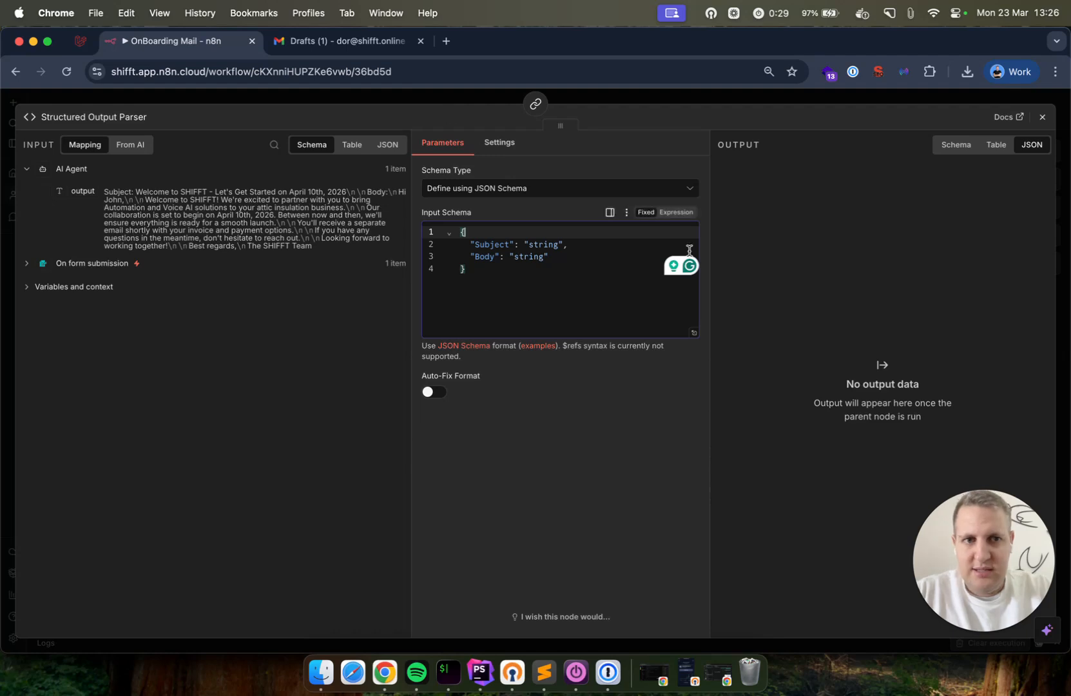
Run the Basic LLM Chain and check its output's separate Subject and Body fields
left_click(139, 101)
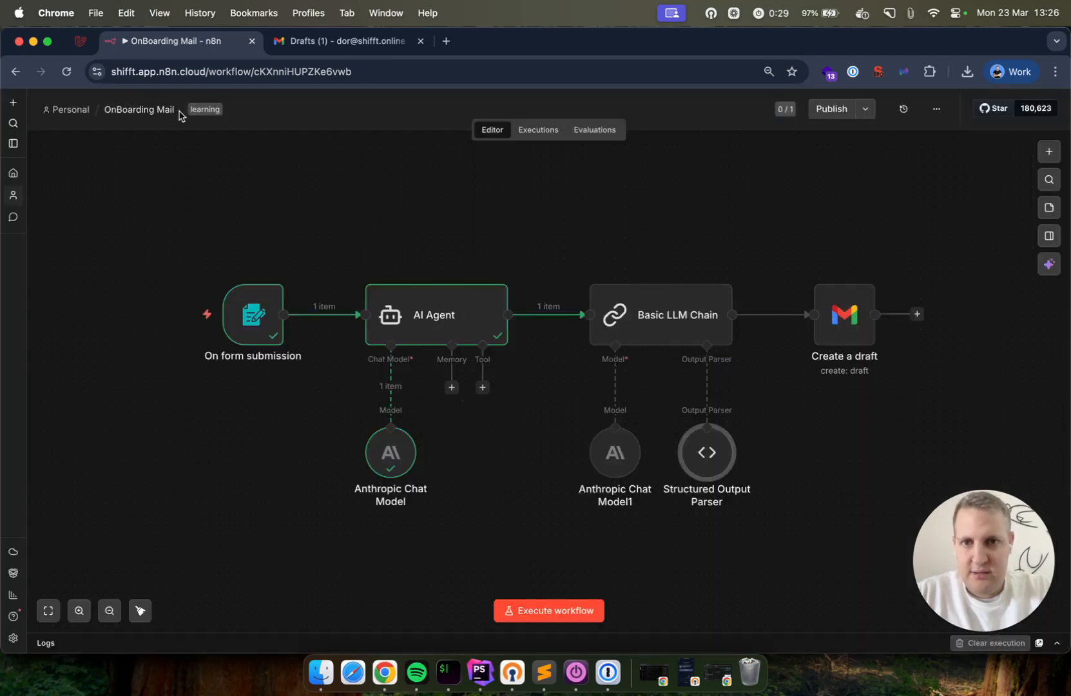
left_click(634, 268)
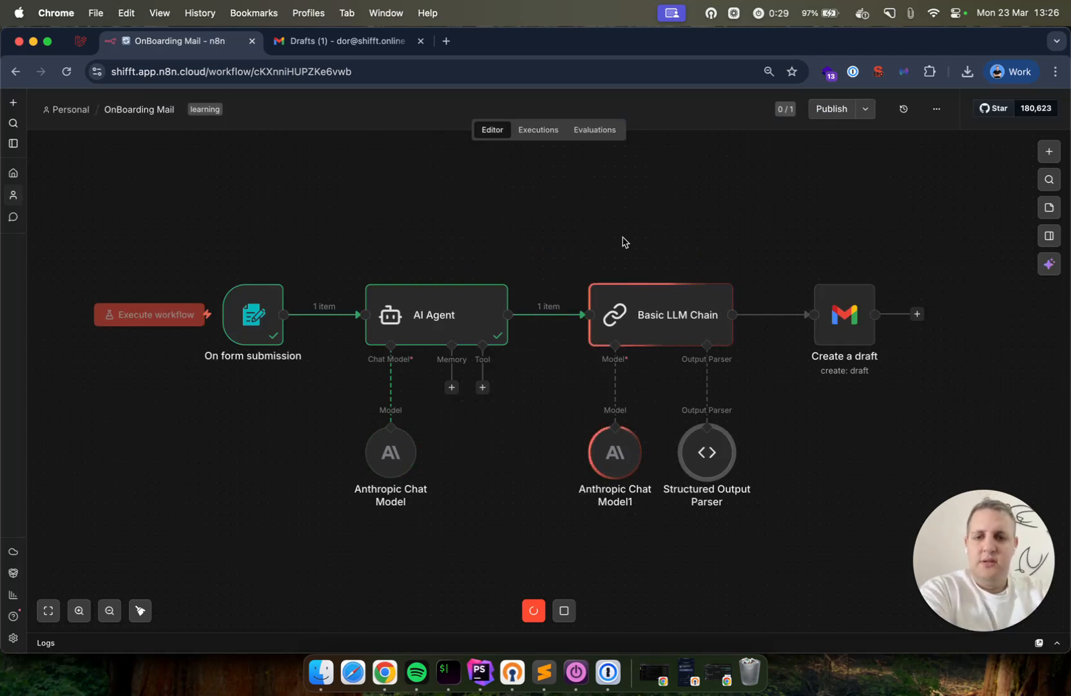
mouse_move(637, 325)
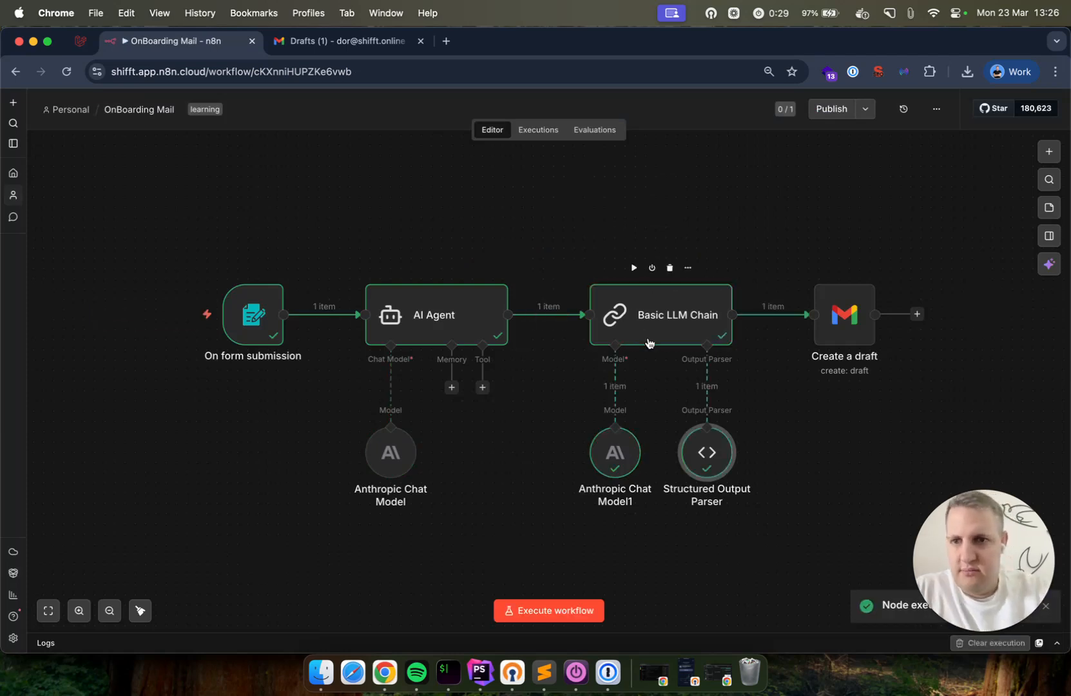
double_click(665, 322)
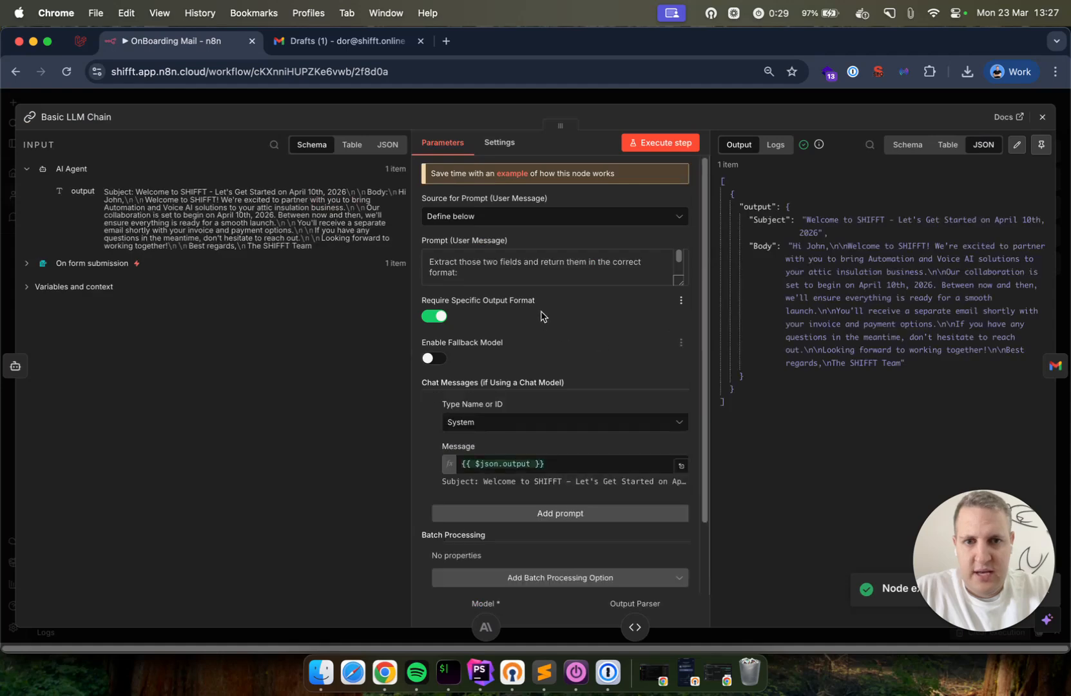
double_click(761, 217)
left_click(761, 218)
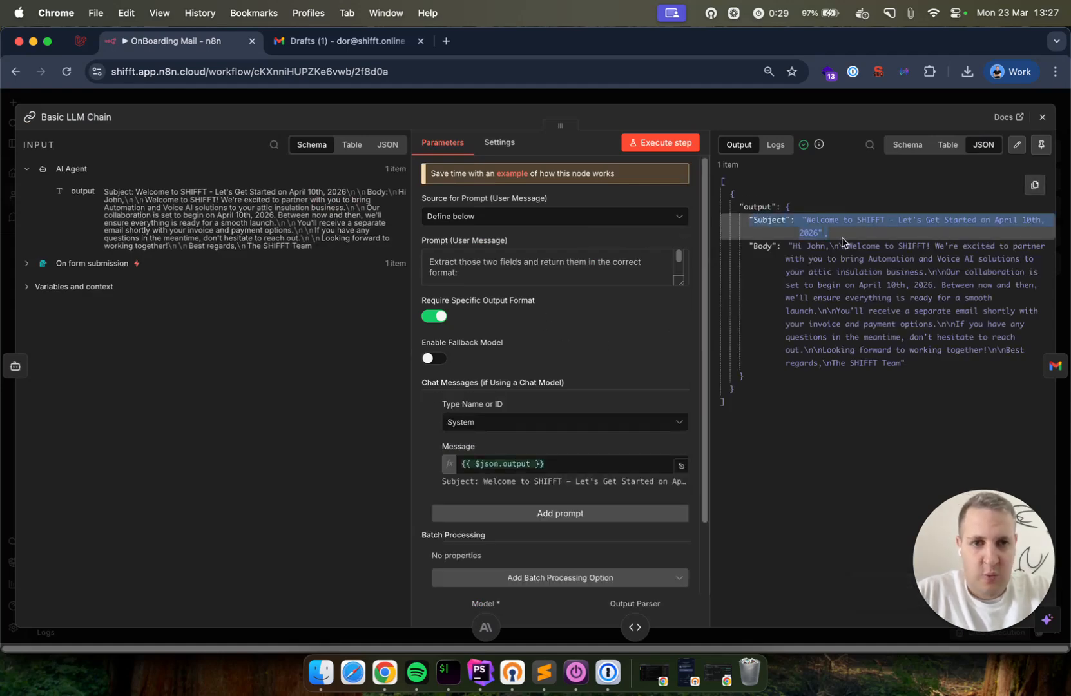
left_click(759, 245)
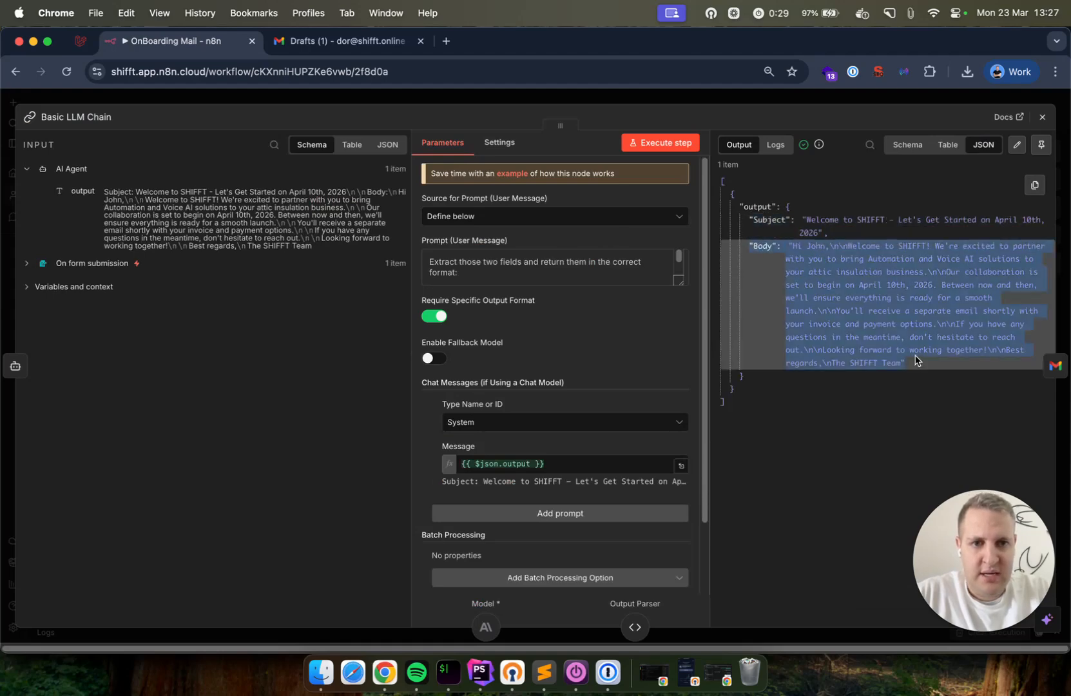
Open the AI Agent and review its single-text email output
left_click(739, 101)
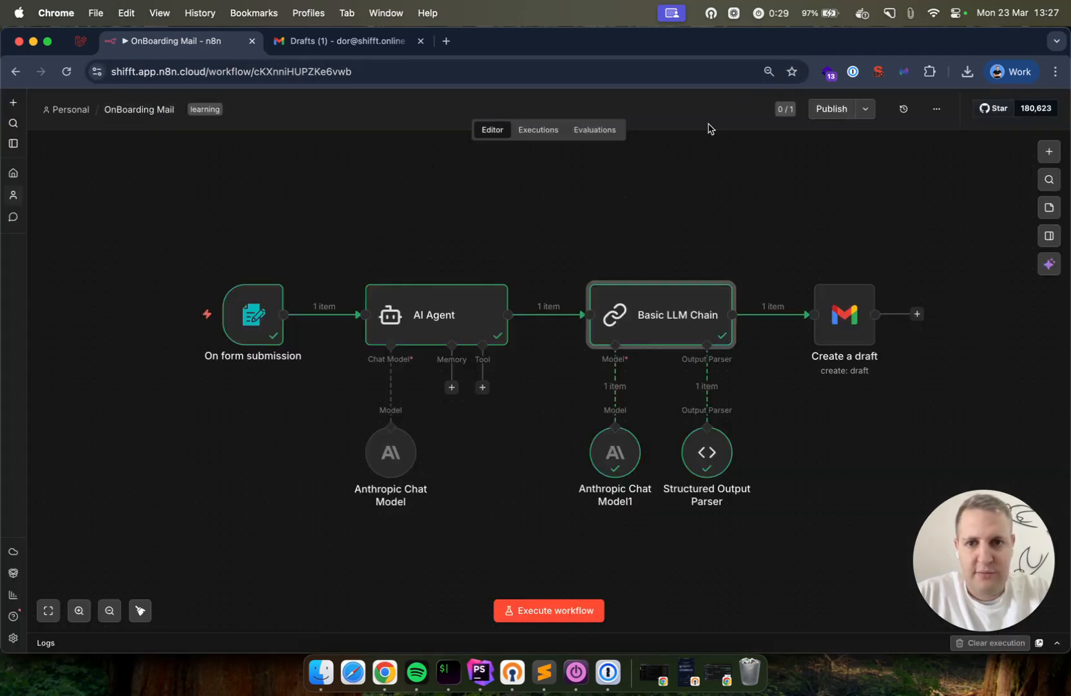
double_click(417, 309)
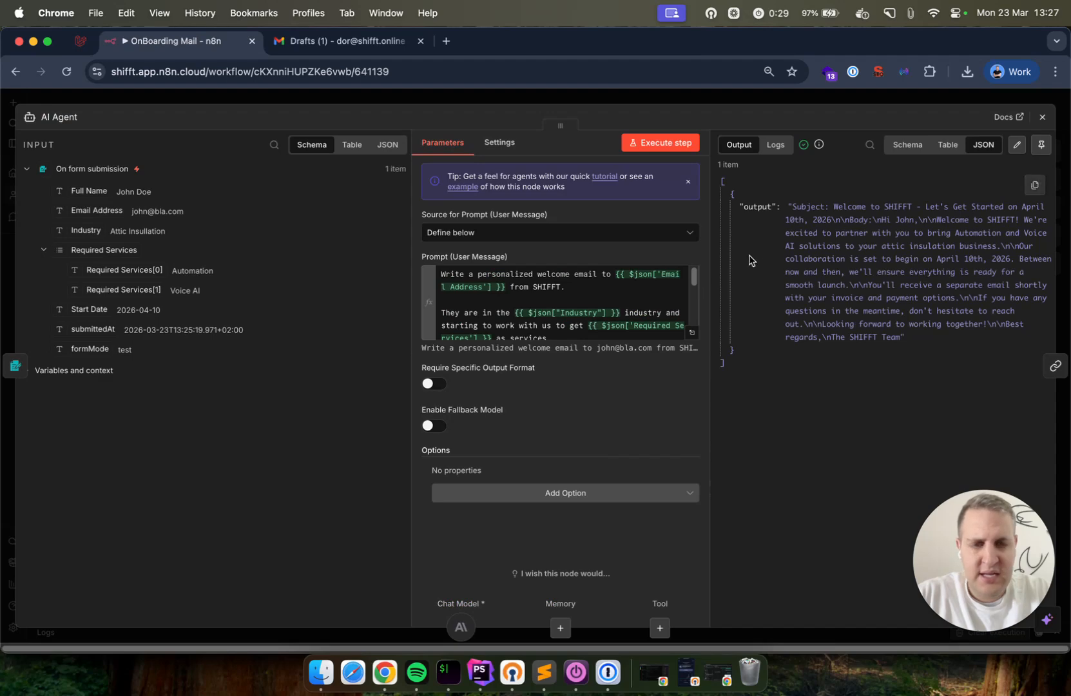
left_click_drag(741, 205, 925, 340)
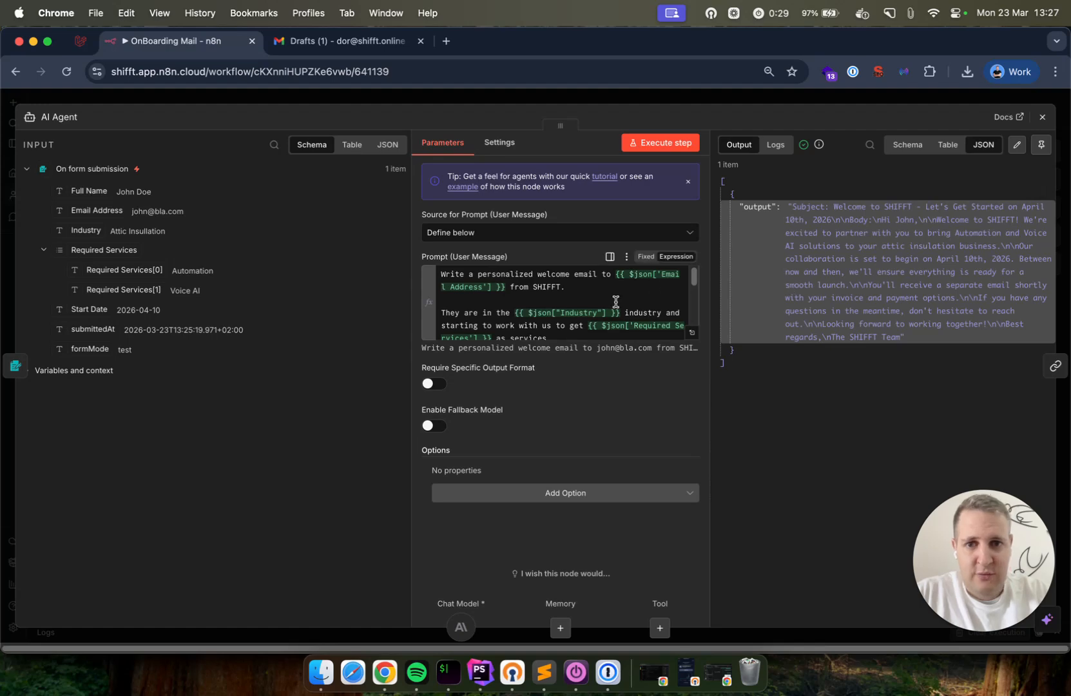
scroll(615, 306, "down", 5)
Add a separate-fields instruction line to the AI Agent prompt and rerun the agent
left_click(623, 325)
key("Return")
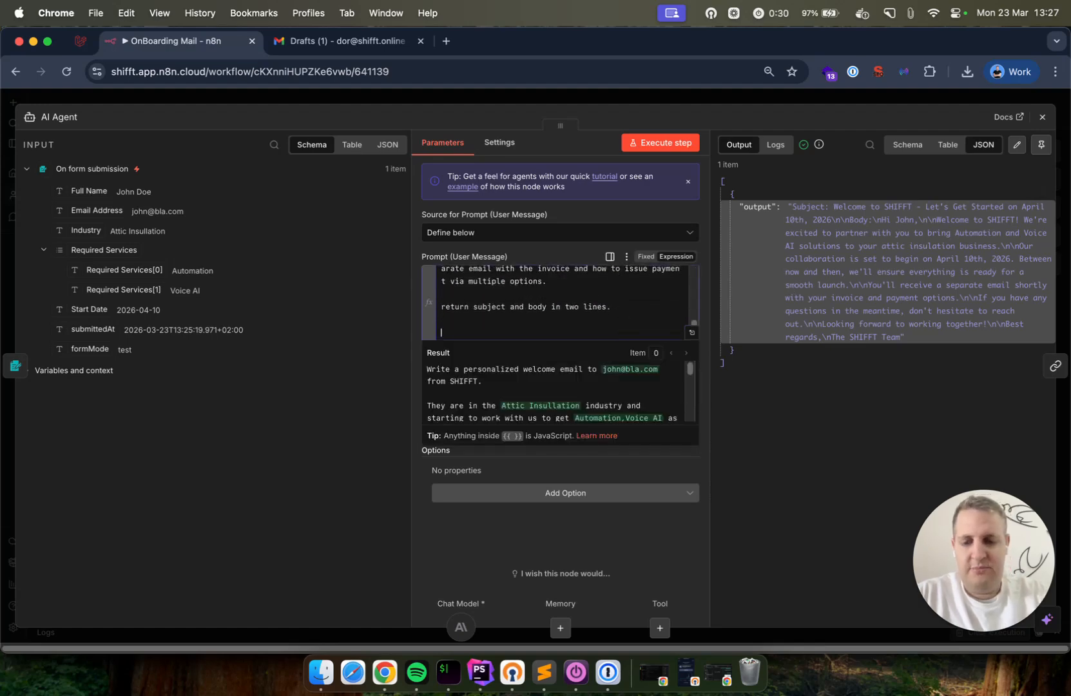
type("Return the subject and the body in two seperate")
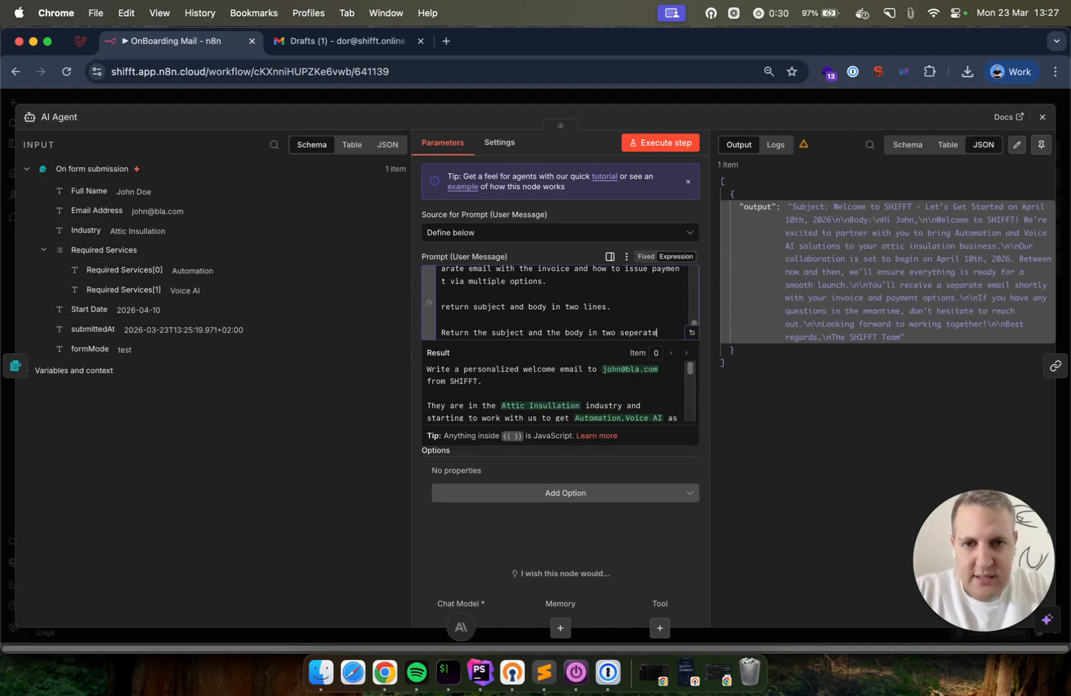
type("ields")
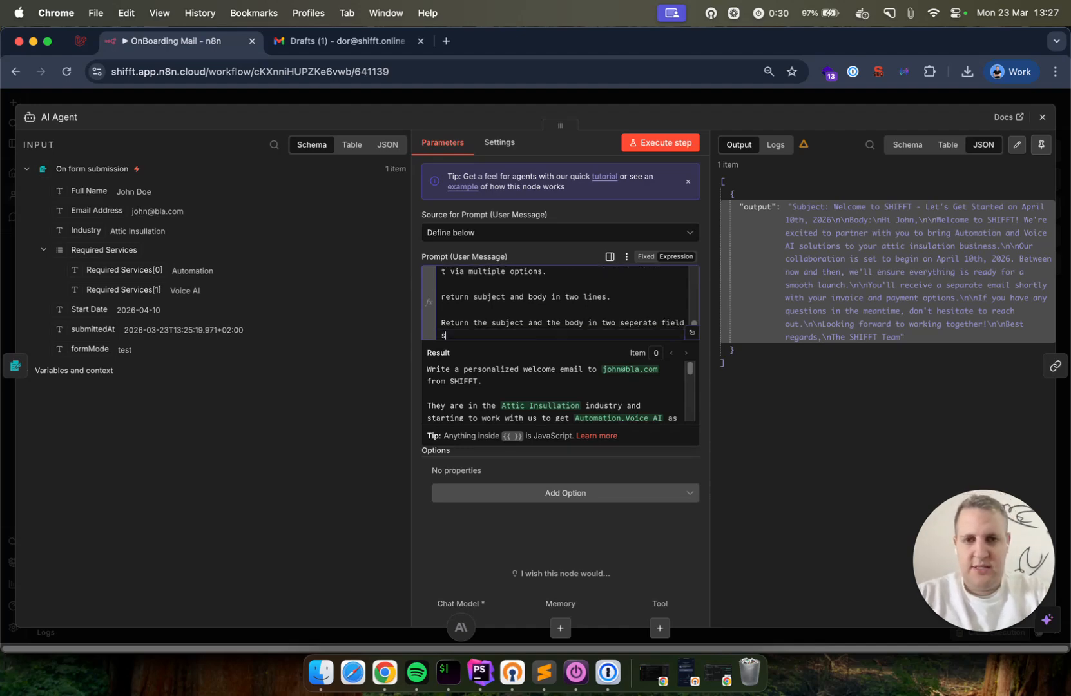
type(".")
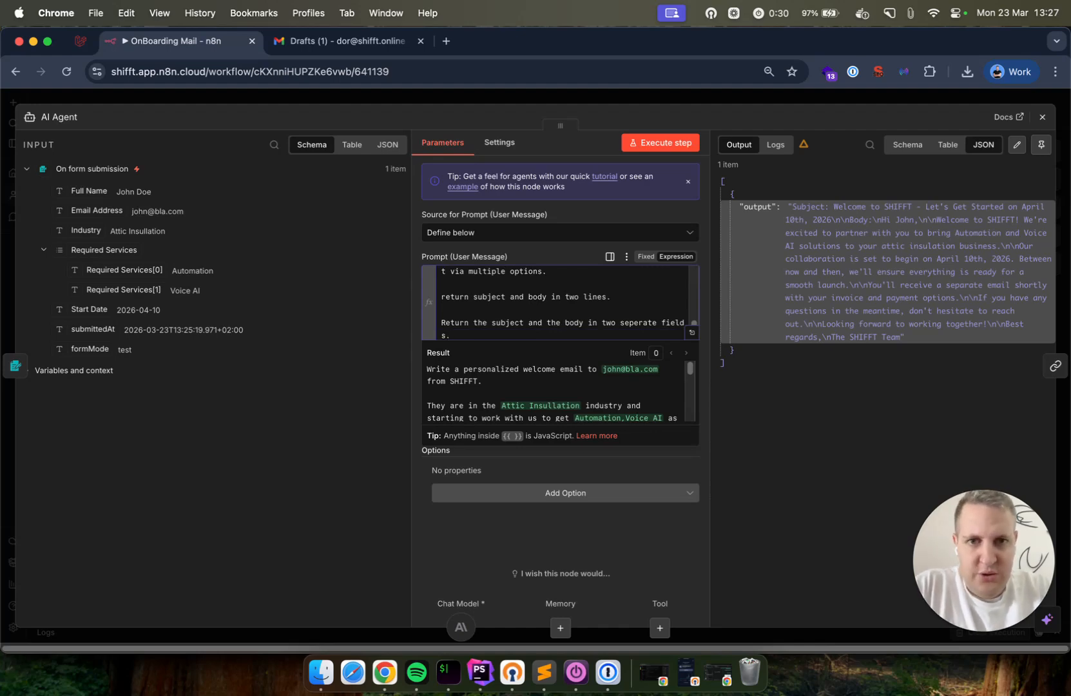
left_click(641, 143)
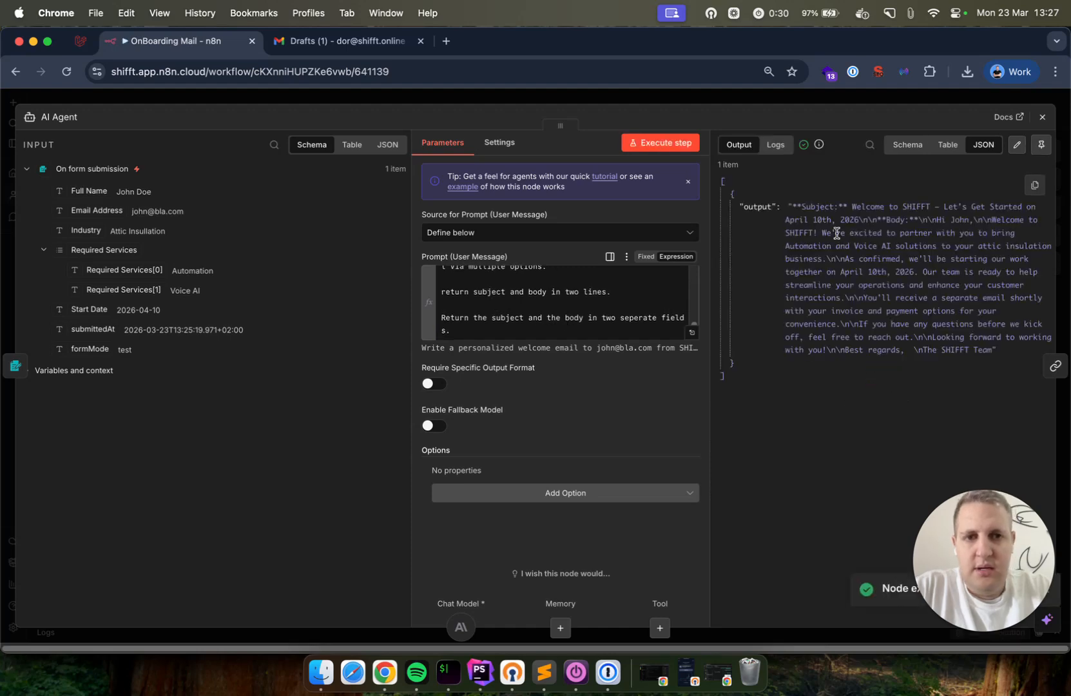
Delete the added line so the prompt ends with 'return subject and body in two lines.'
left_click(575, 323)
key("super+shift+Left")
key("super+shift+Left")
key("BackSpace")
key("BackSpace")
key("BackSpace")
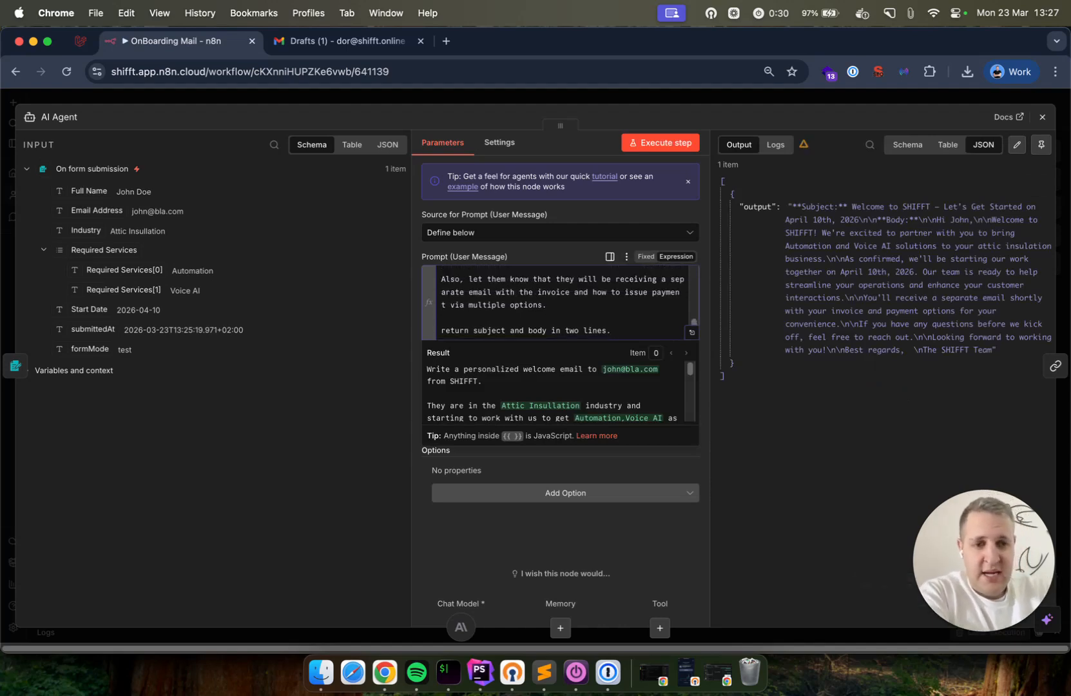
left_click(599, 218)
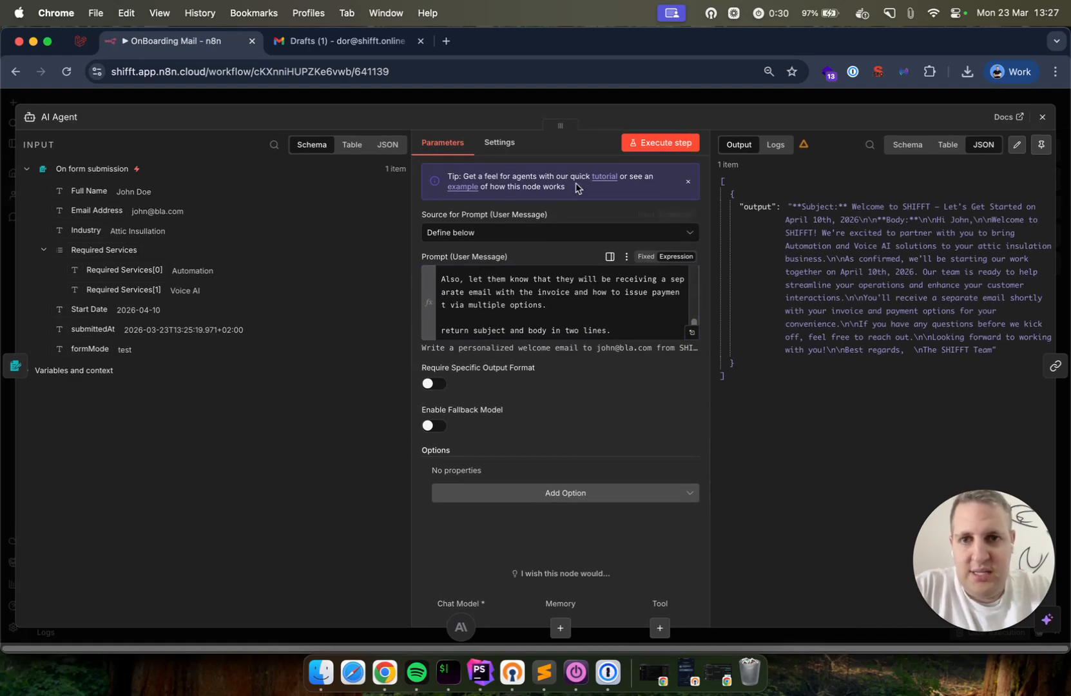
left_click(614, 96)
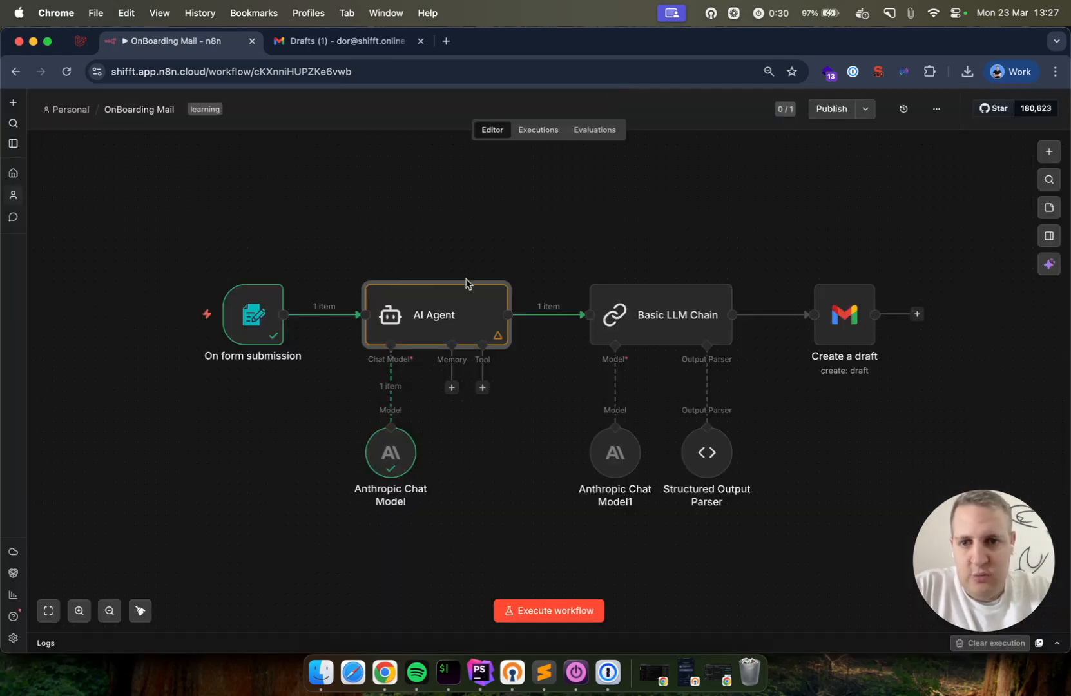
Rerun the AI Agent, then open the Create a draft Gmail node's settings
mouse_move(454, 312)
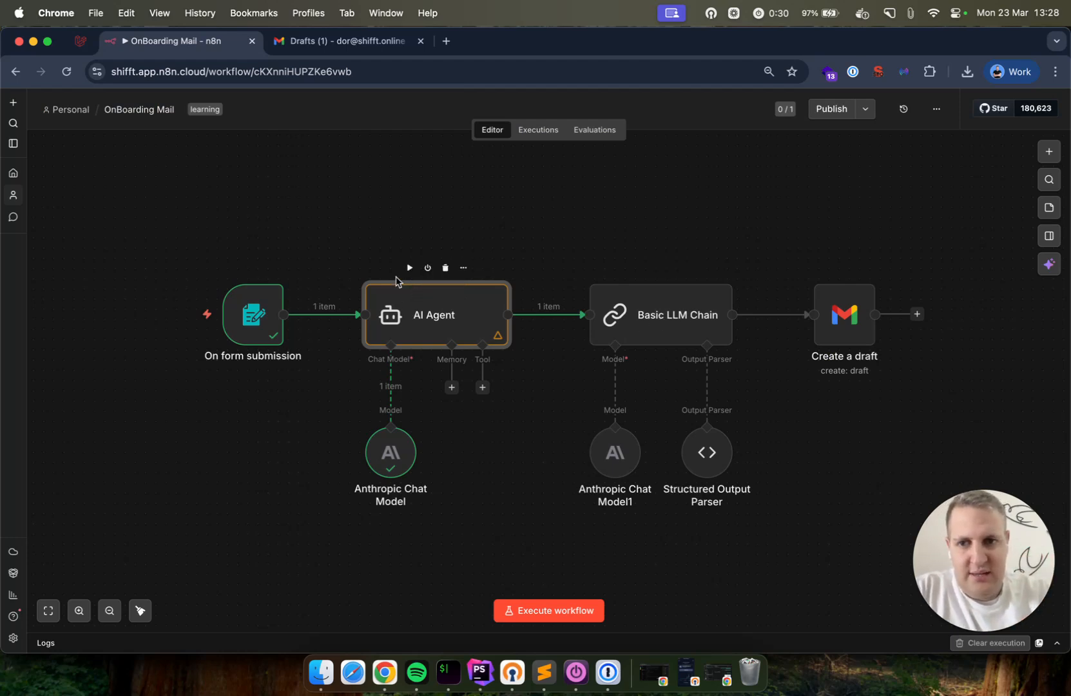
left_click(410, 267)
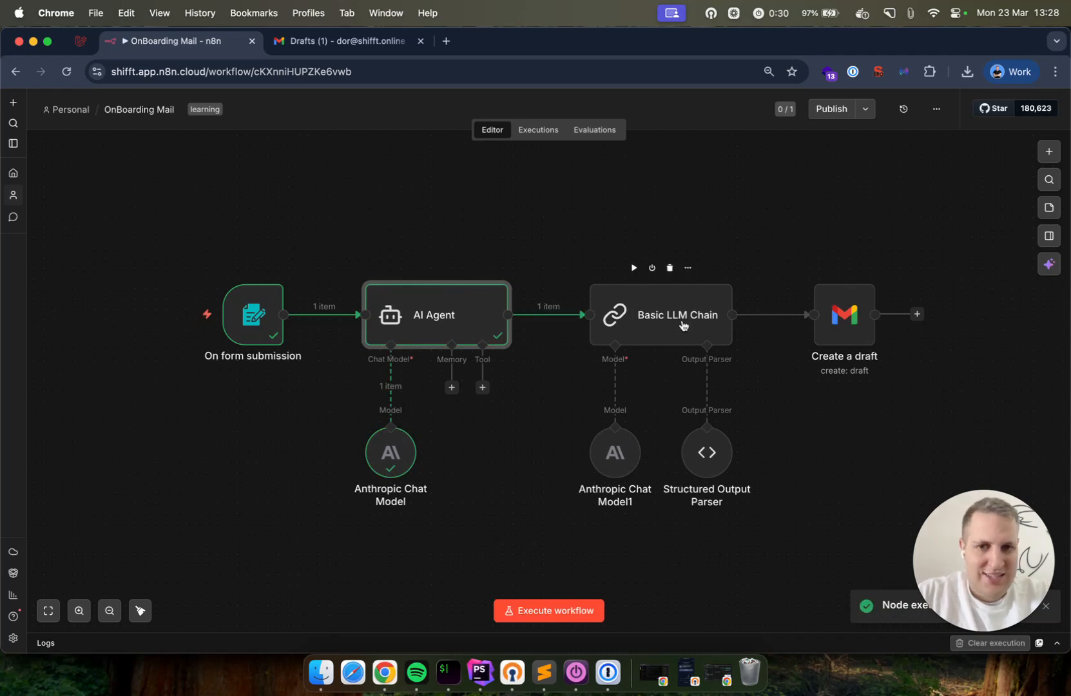
double_click(838, 319)
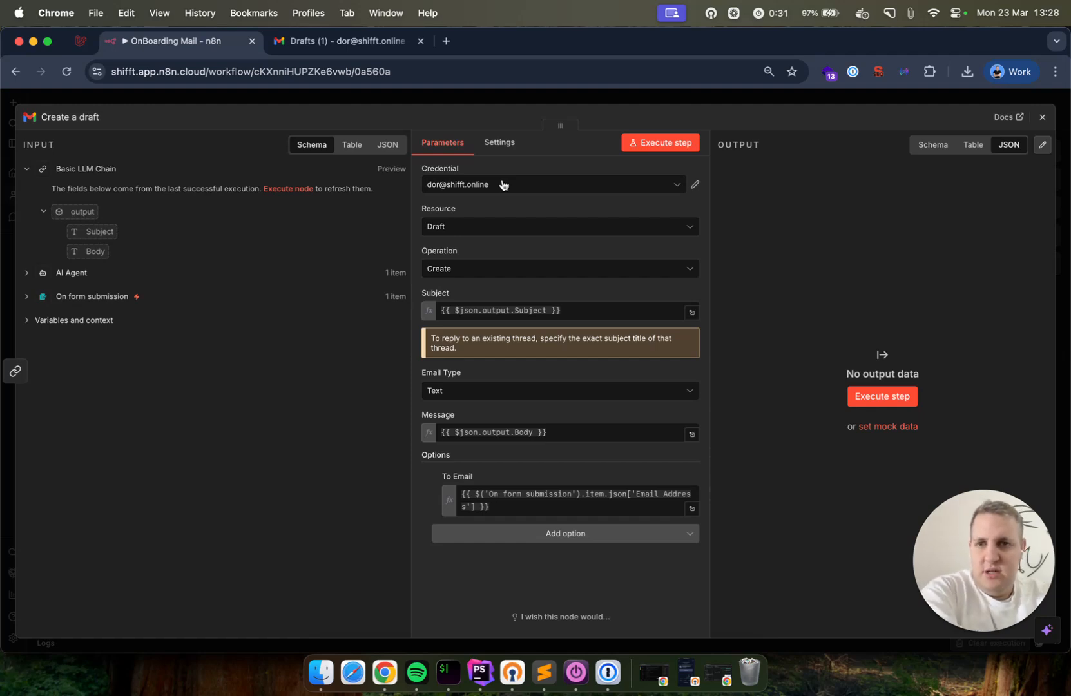
Keep Draft as the Gmail resource and inspect the Subject expression's preview
left_click(455, 230)
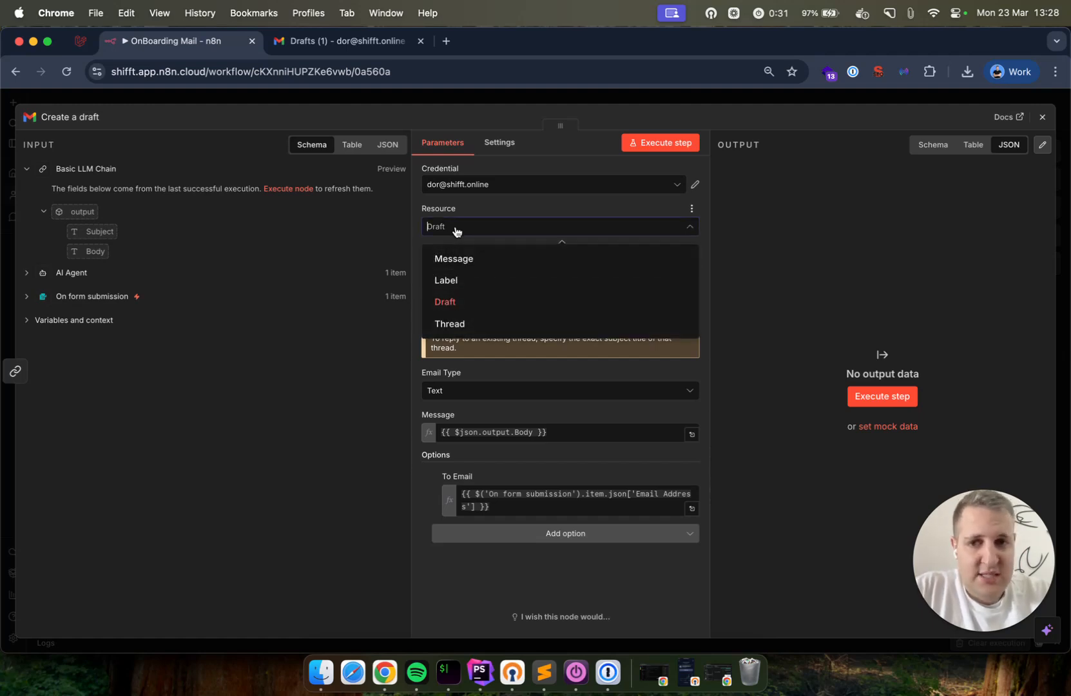
left_click(488, 229)
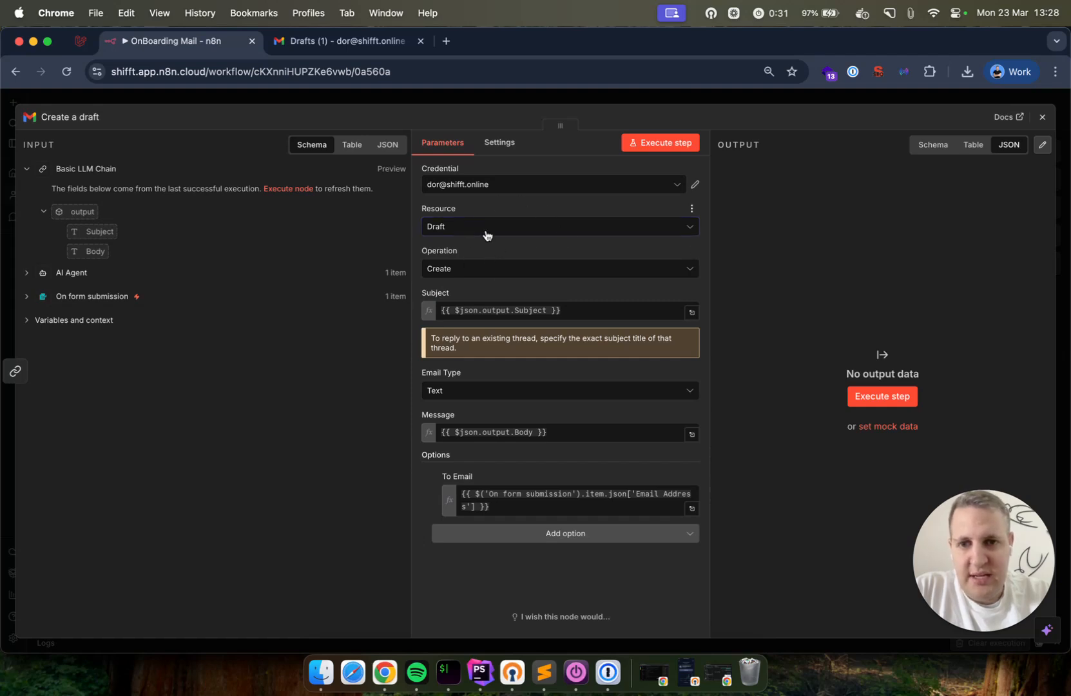
left_click(505, 311)
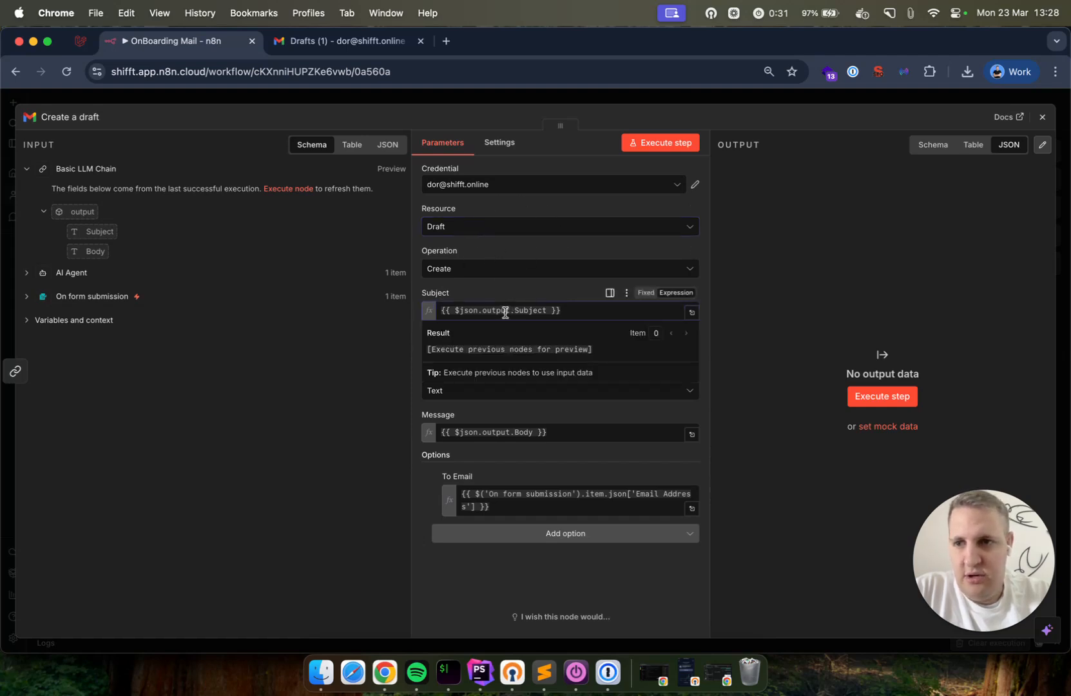
key("super+Tab")
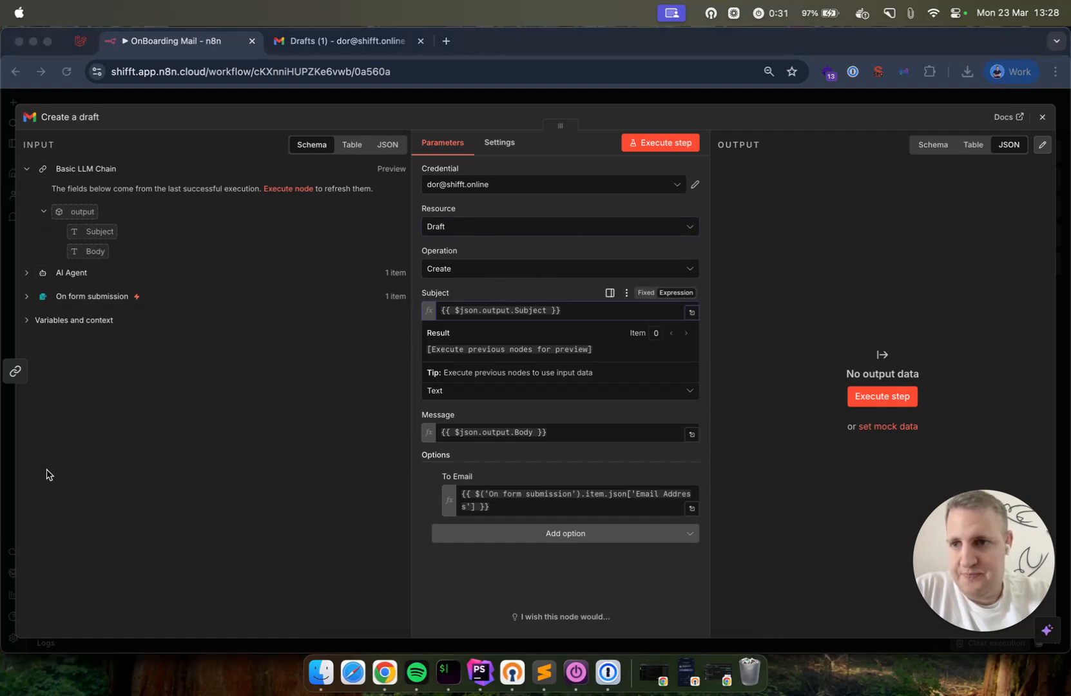
key("super+Tab")
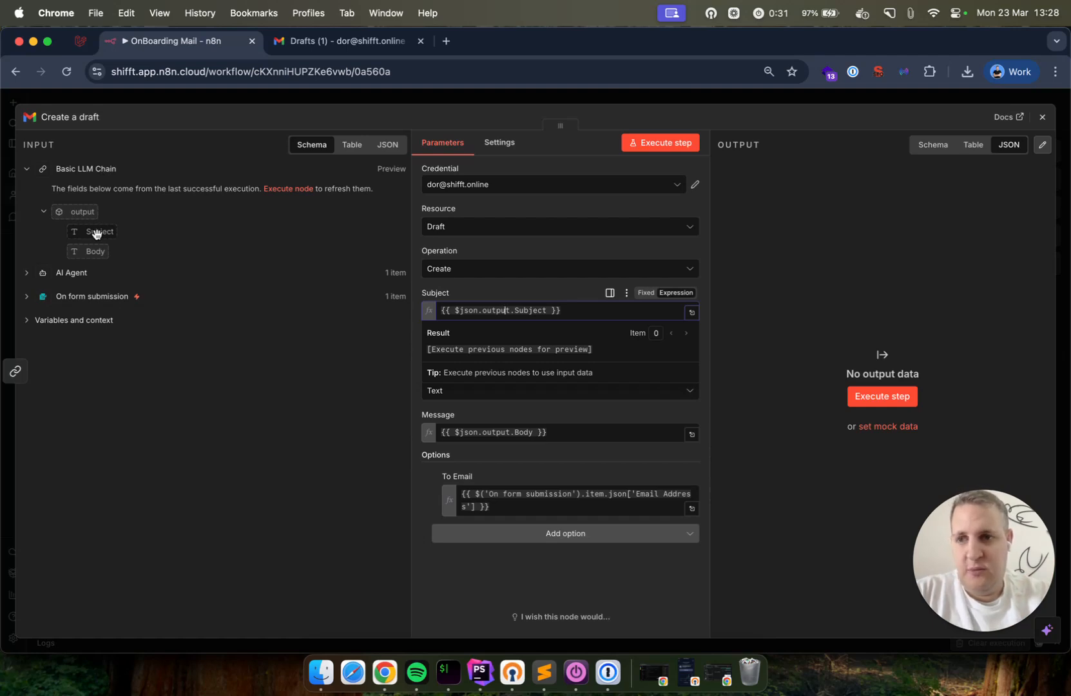
Check the Message and To Email expressions against the AI Agent and chain outputs
left_click(234, 278)
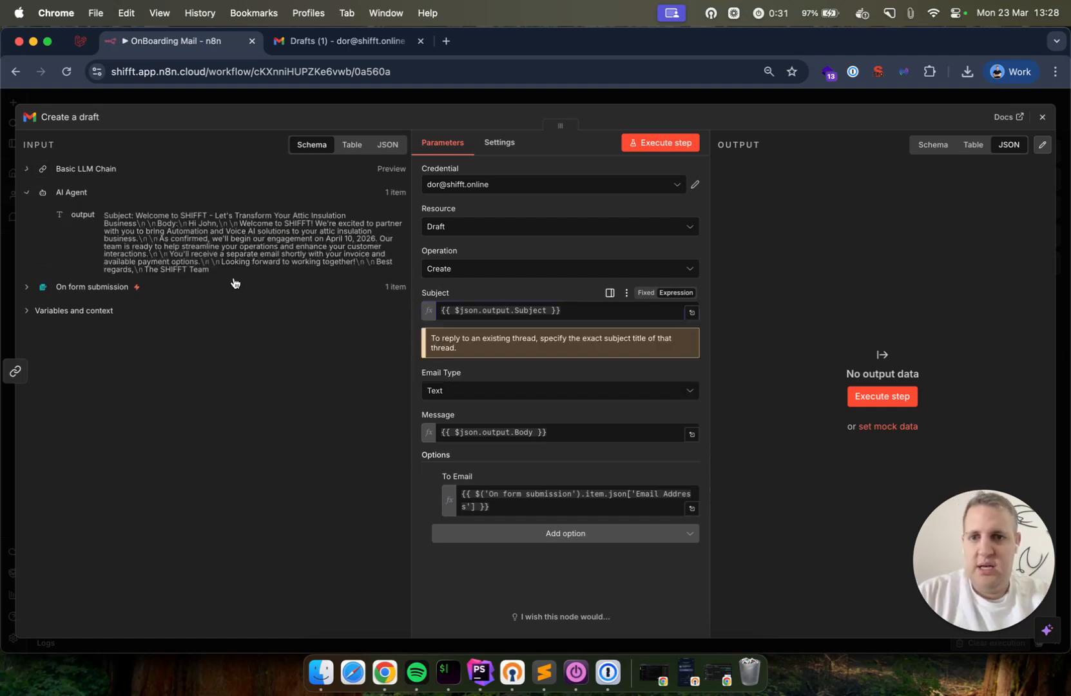
left_click(507, 432)
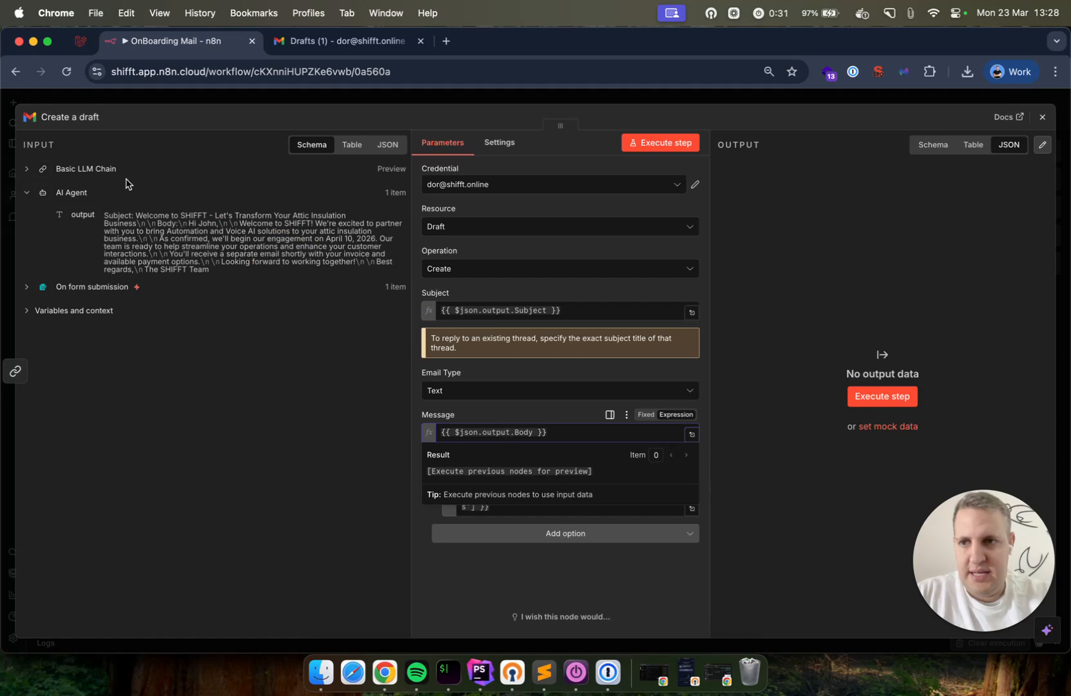
left_click(94, 166)
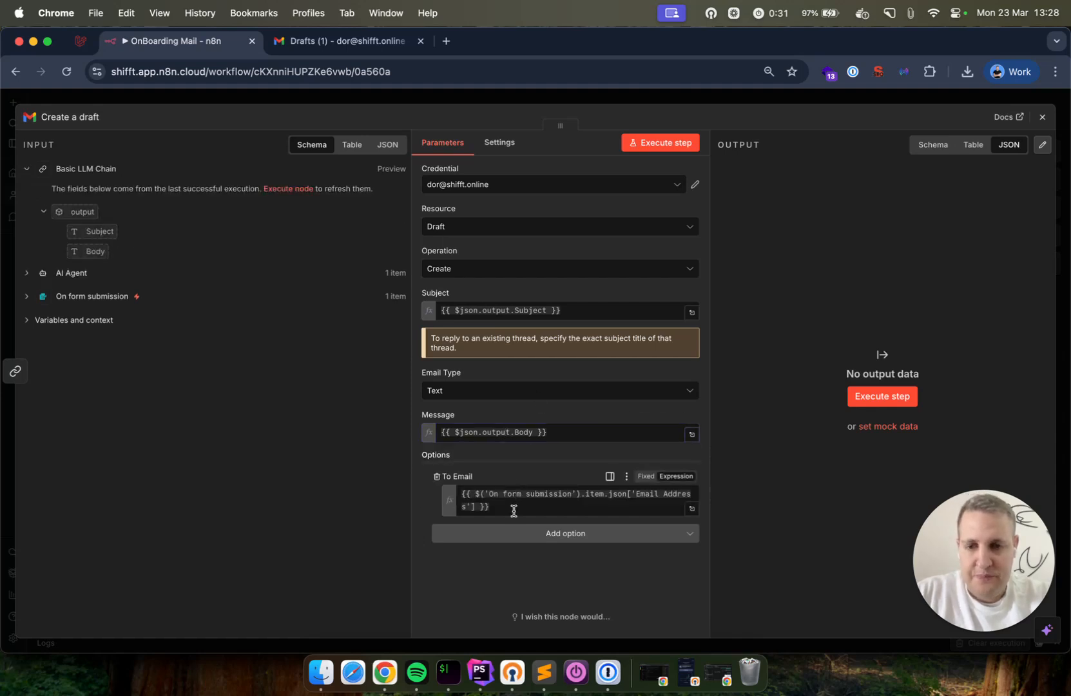
left_click(530, 494)
double_click(530, 494)
left_click_drag(530, 494, 491, 497)
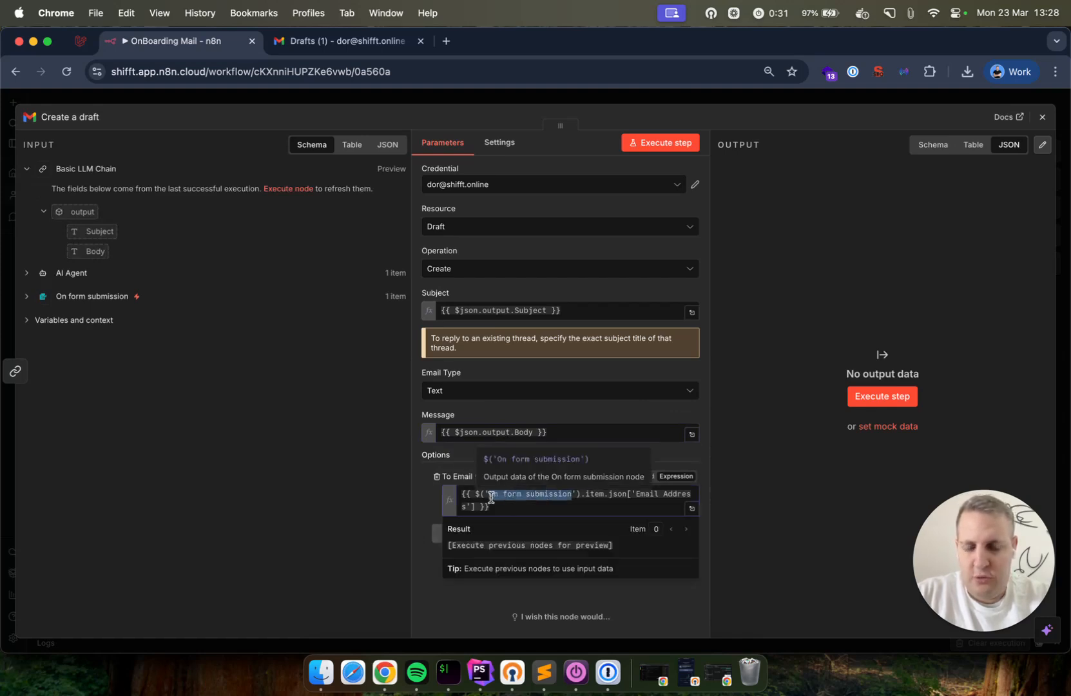
left_click(500, 458)
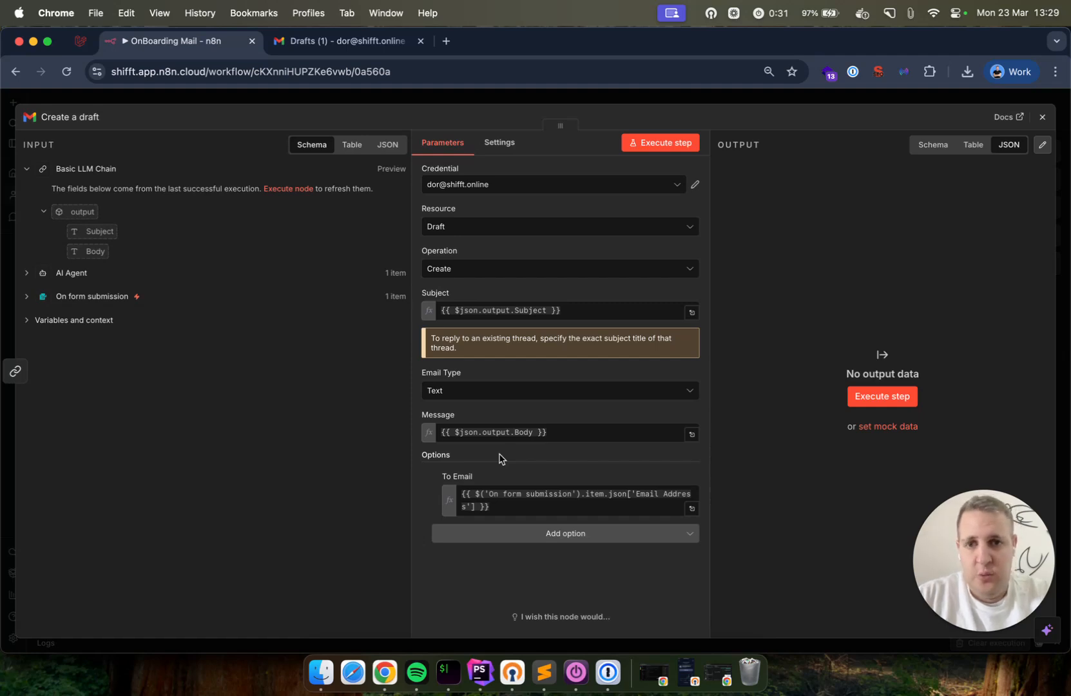
Recheck the Subject and recipient source, then execute the Create a draft step
double_click(529, 311)
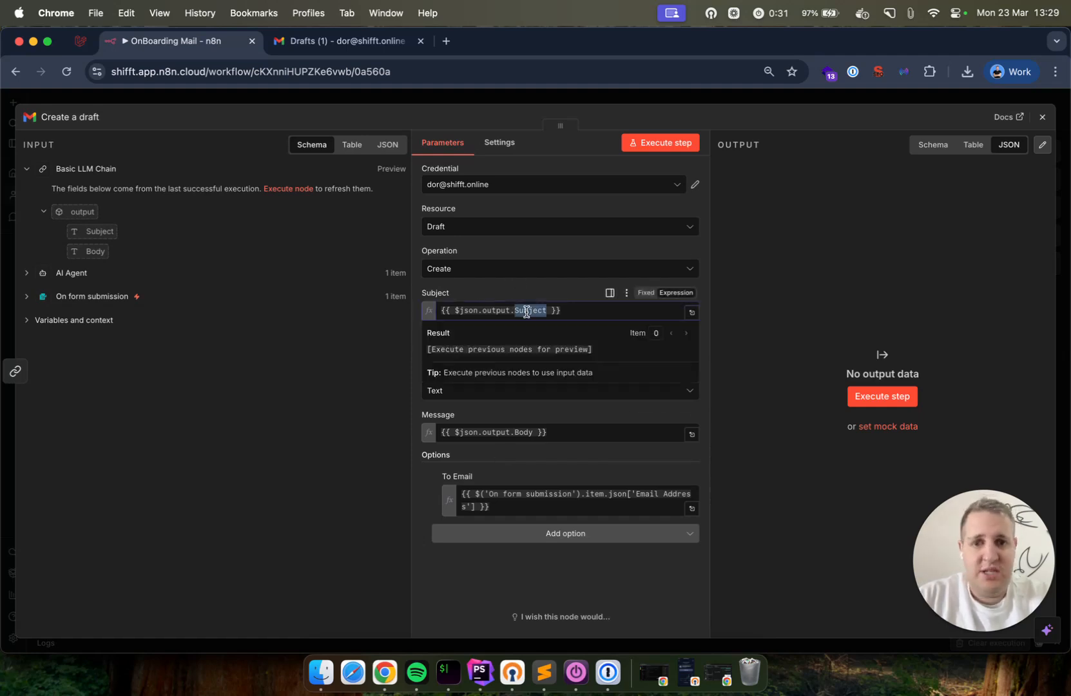
left_click(528, 289)
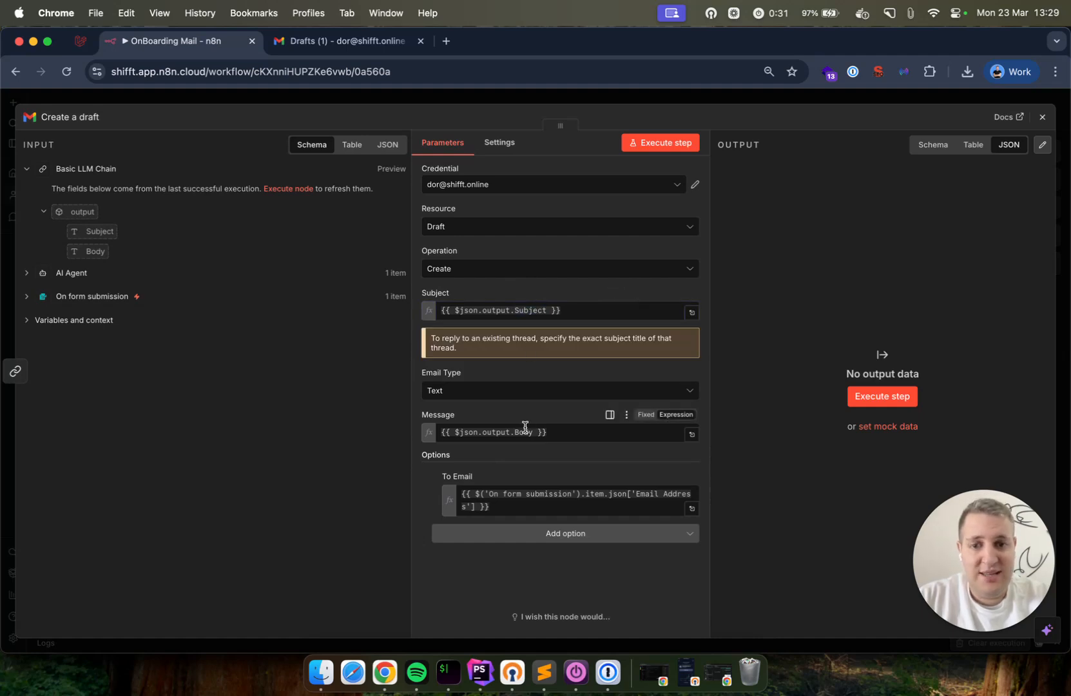
left_click(502, 498)
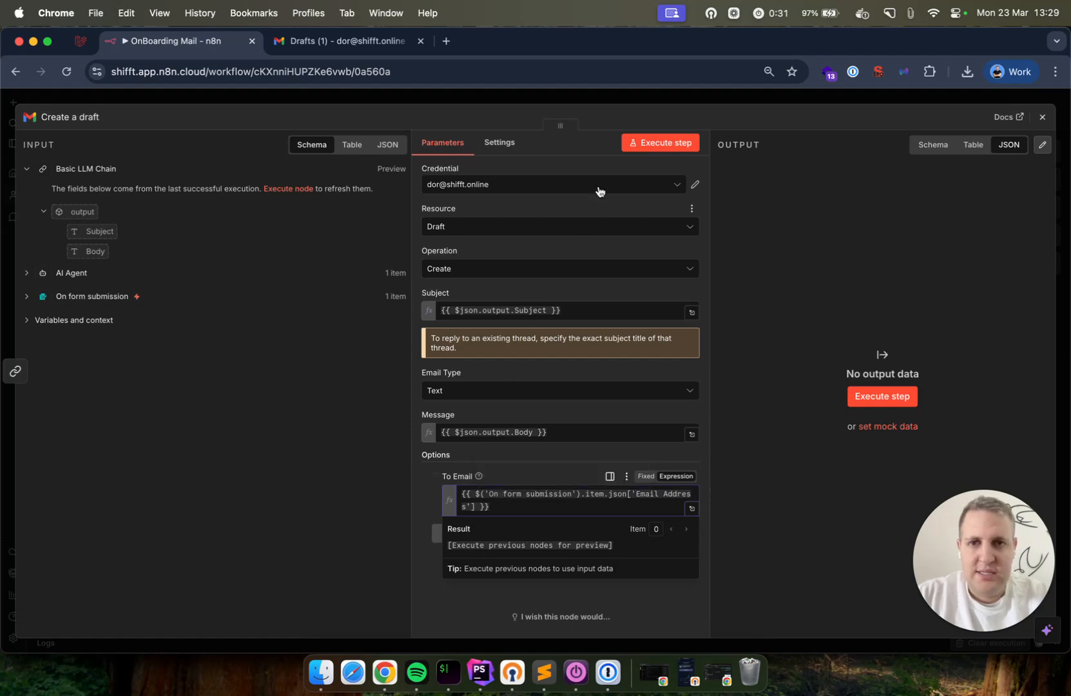
left_click(609, 165)
left_click(664, 144)
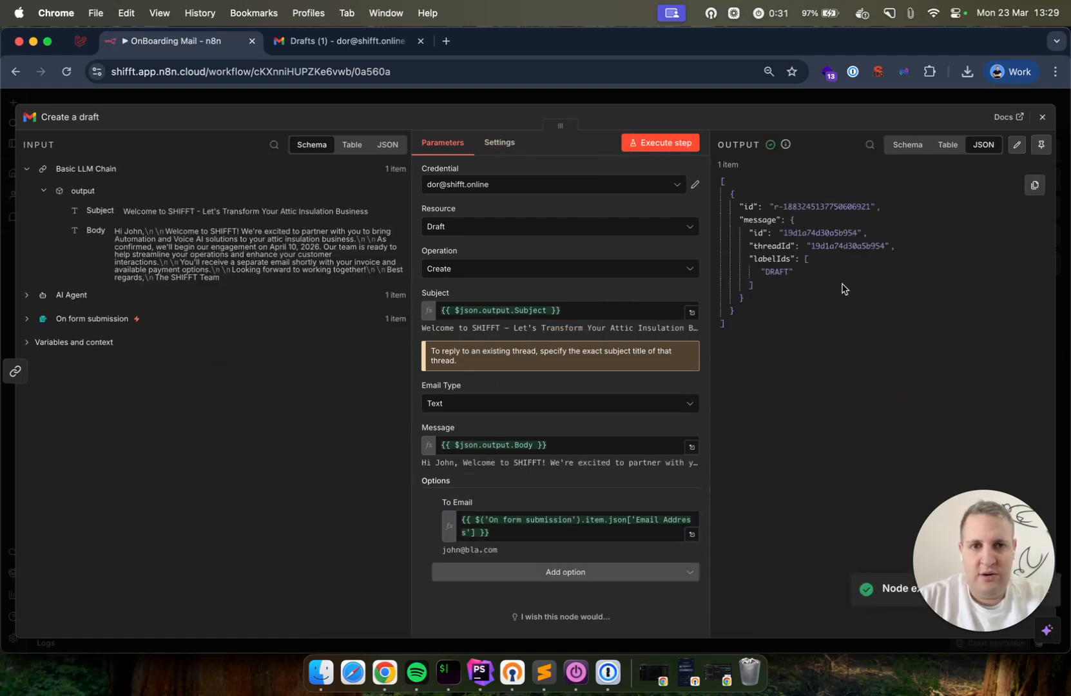
Reload Gmail's Drafts and open the newest draft
left_click(348, 40)
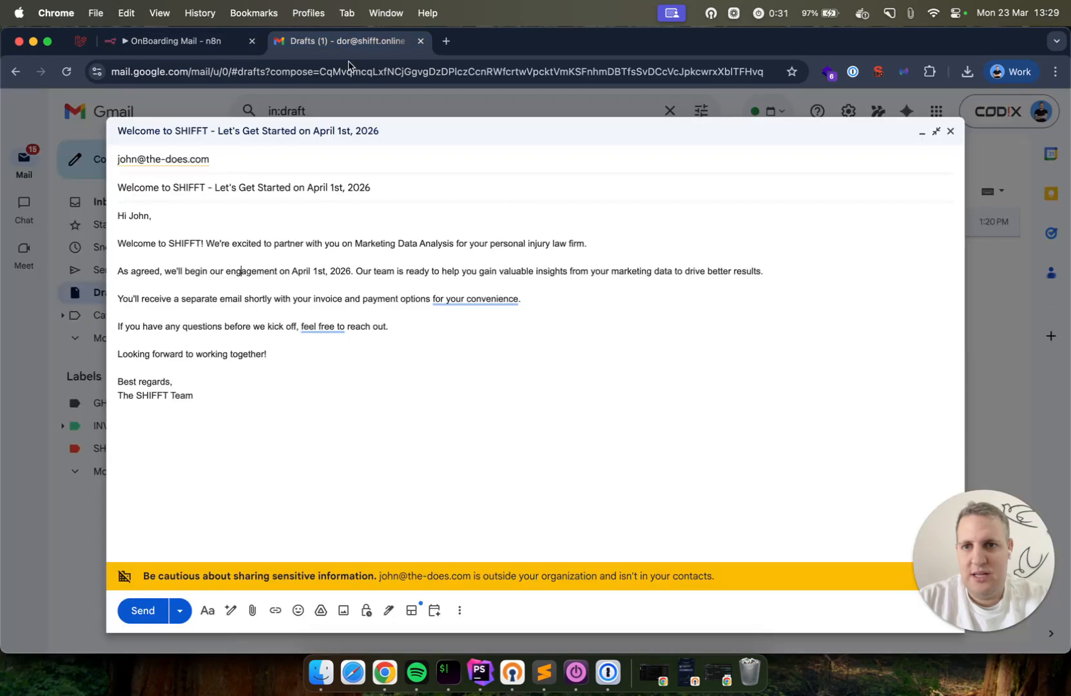
left_click(345, 107)
key("super+r")
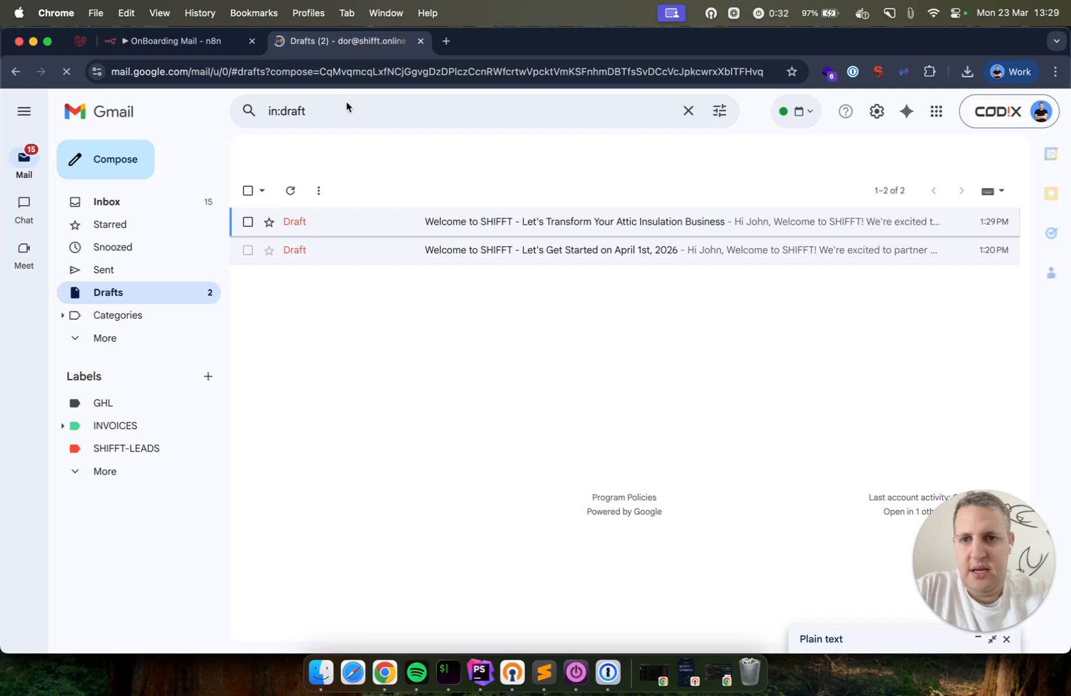
left_click(371, 227)
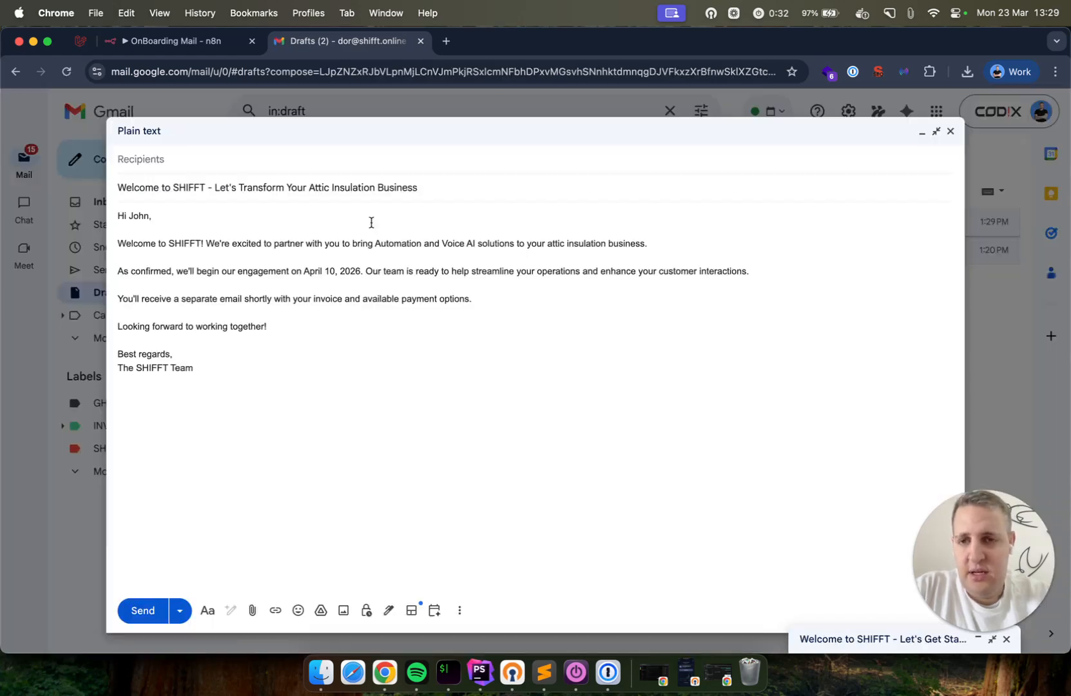
left_click(227, 113)
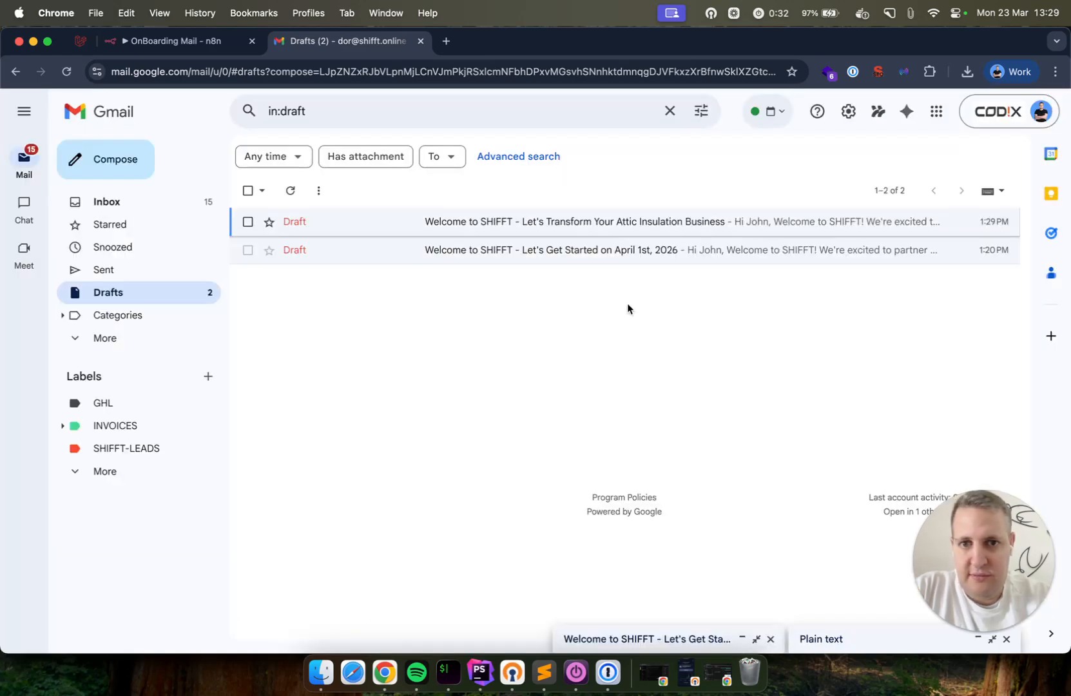
left_click(598, 223)
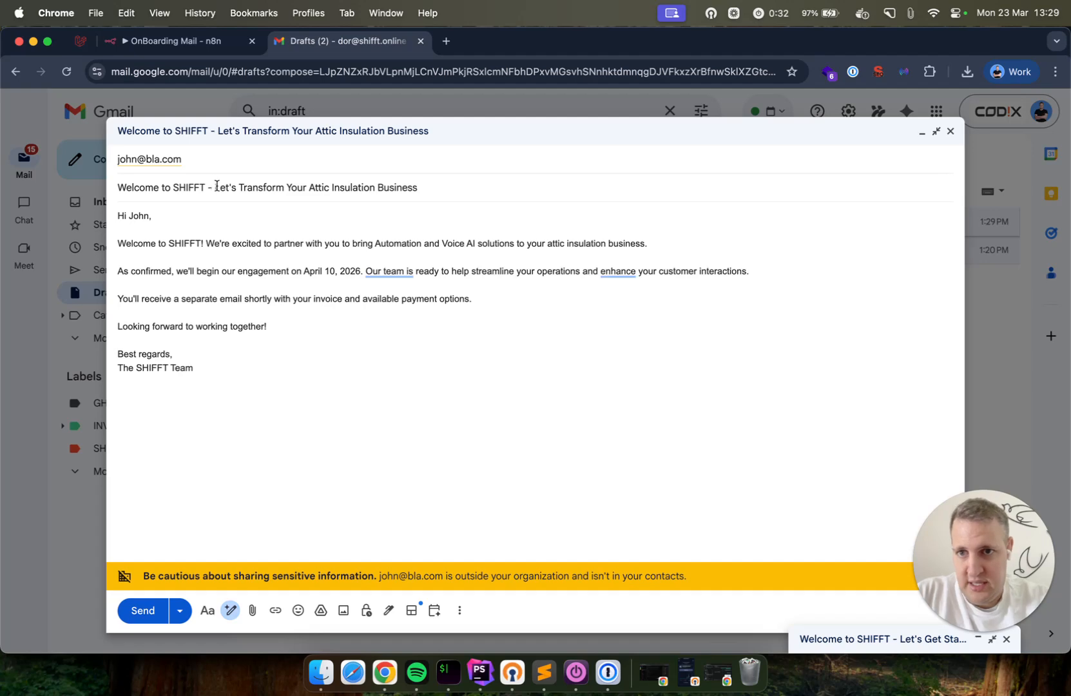
Review the Attic Insulation draft's subject and its personalized Automation and Voice AI phrase
left_click(447, 186)
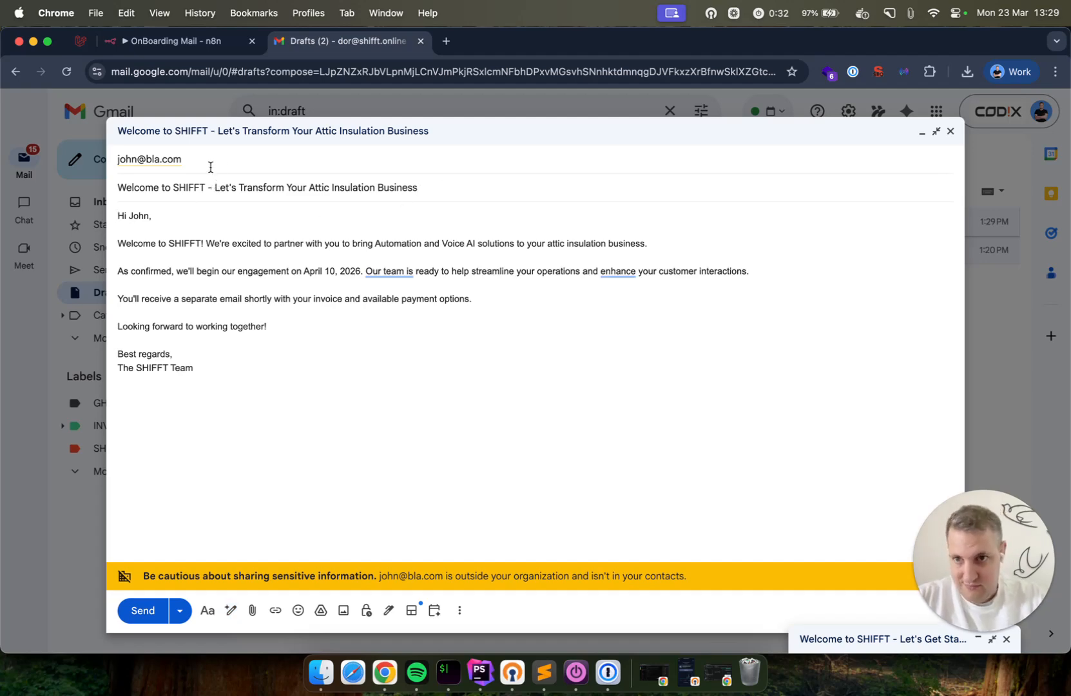
left_click(250, 104)
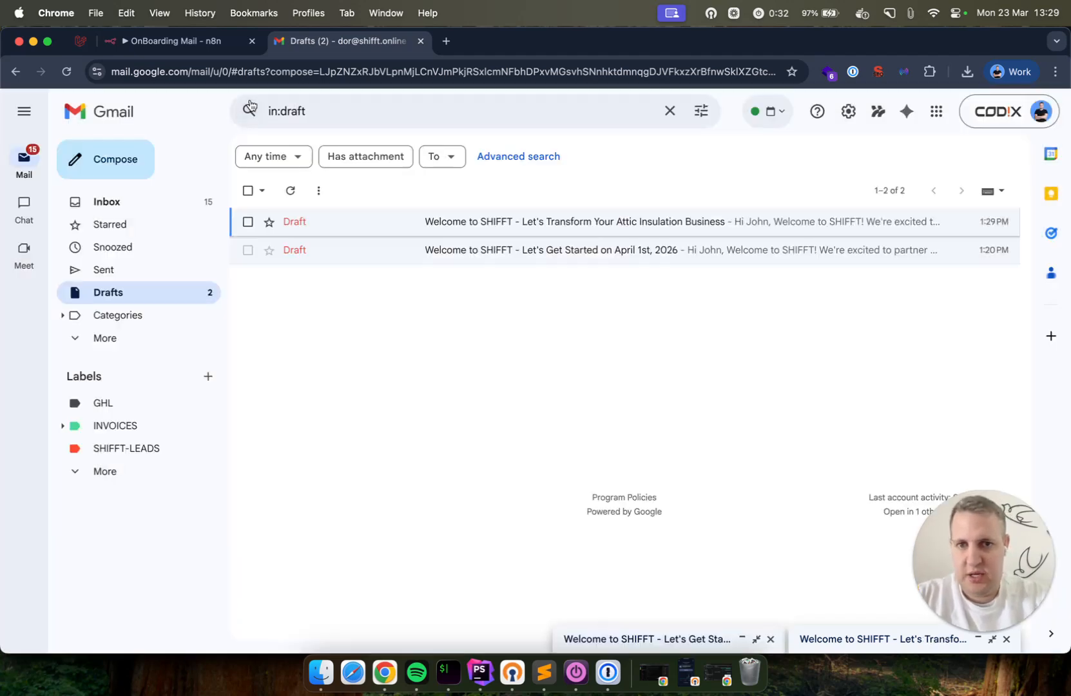
left_click(544, 223)
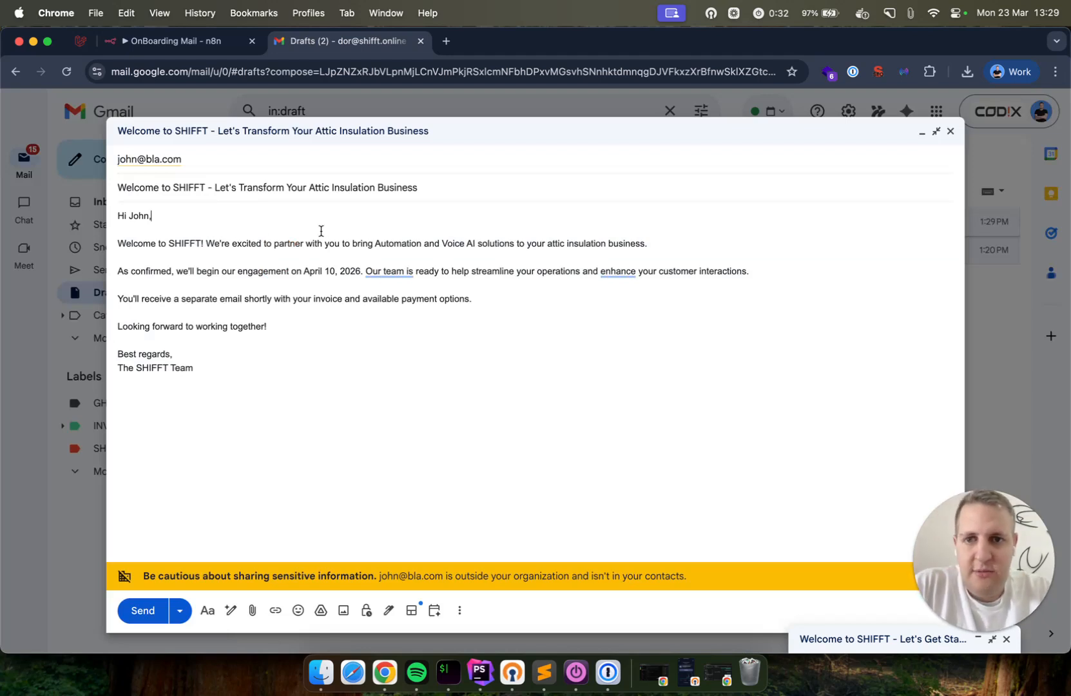
left_click_drag(376, 243, 469, 245)
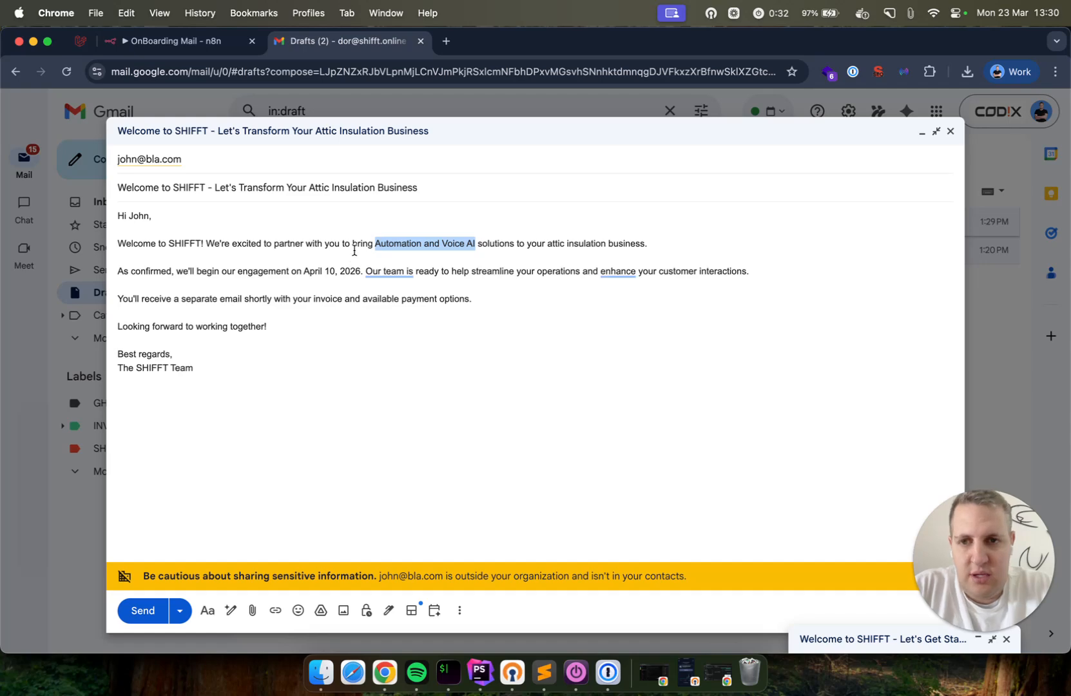
mouse_move(376, 271)
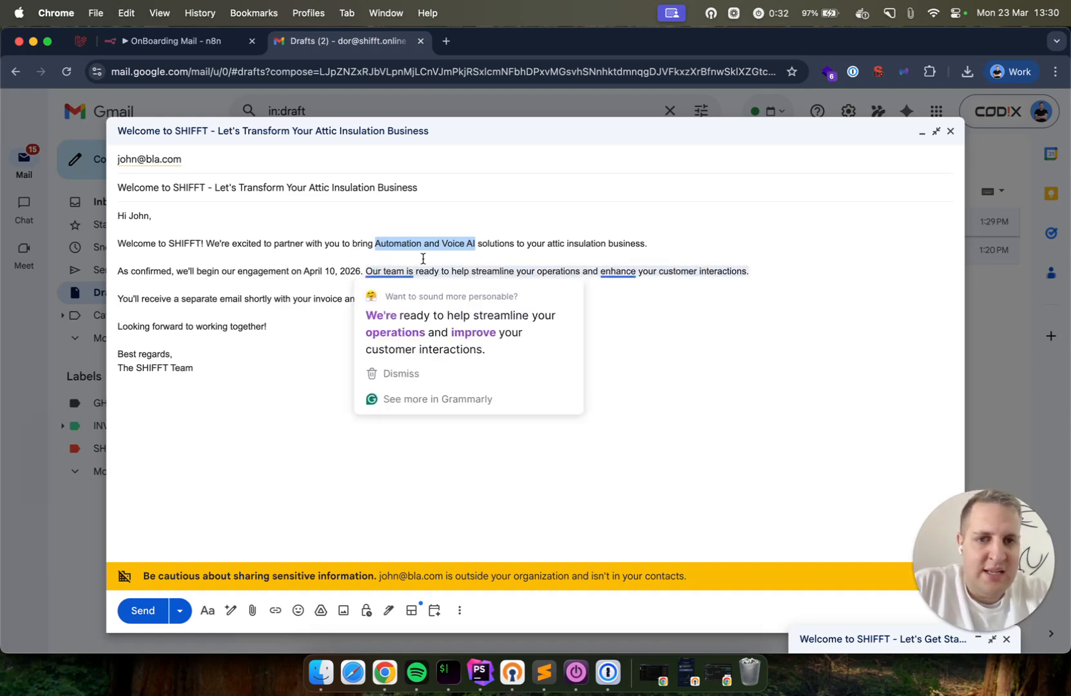
left_click(387, 266)
Compare it with the older April 1st draft, then return to the n8n tab
left_click(480, 104)
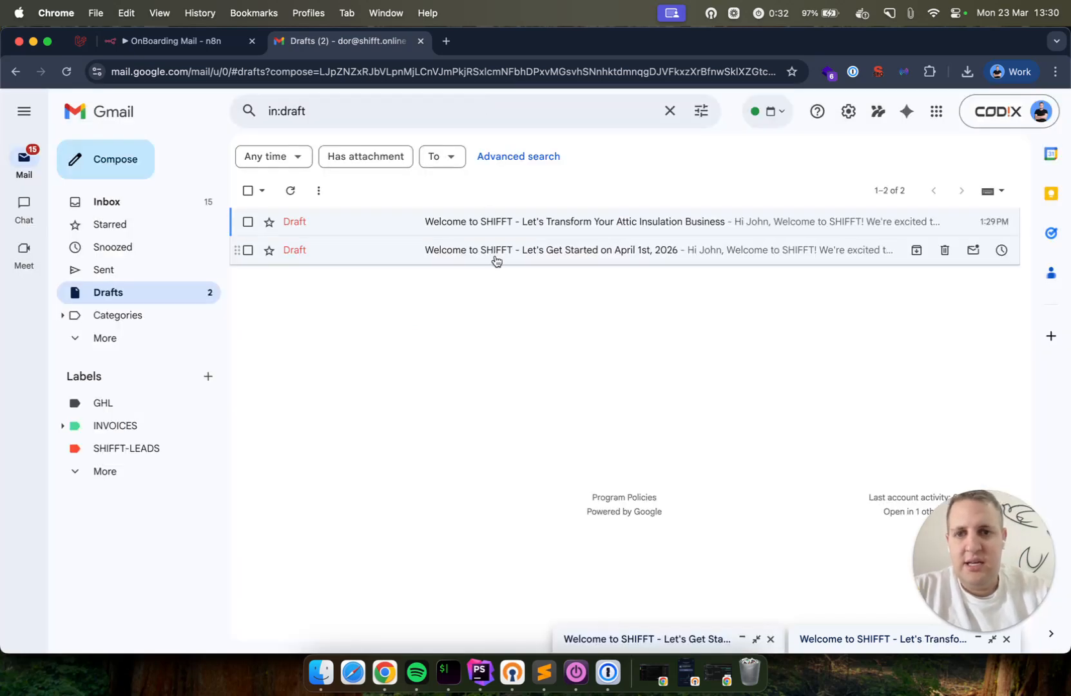
left_click(495, 256)
left_click_drag(762, 271, 358, 267)
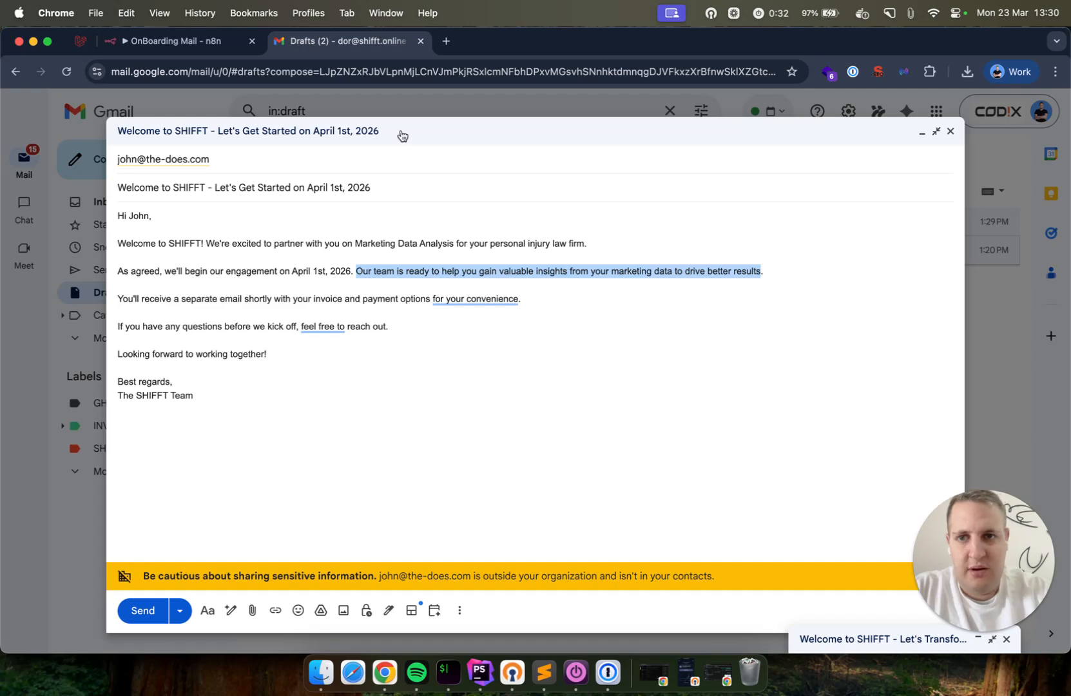
left_click(422, 102)
left_click(404, 232)
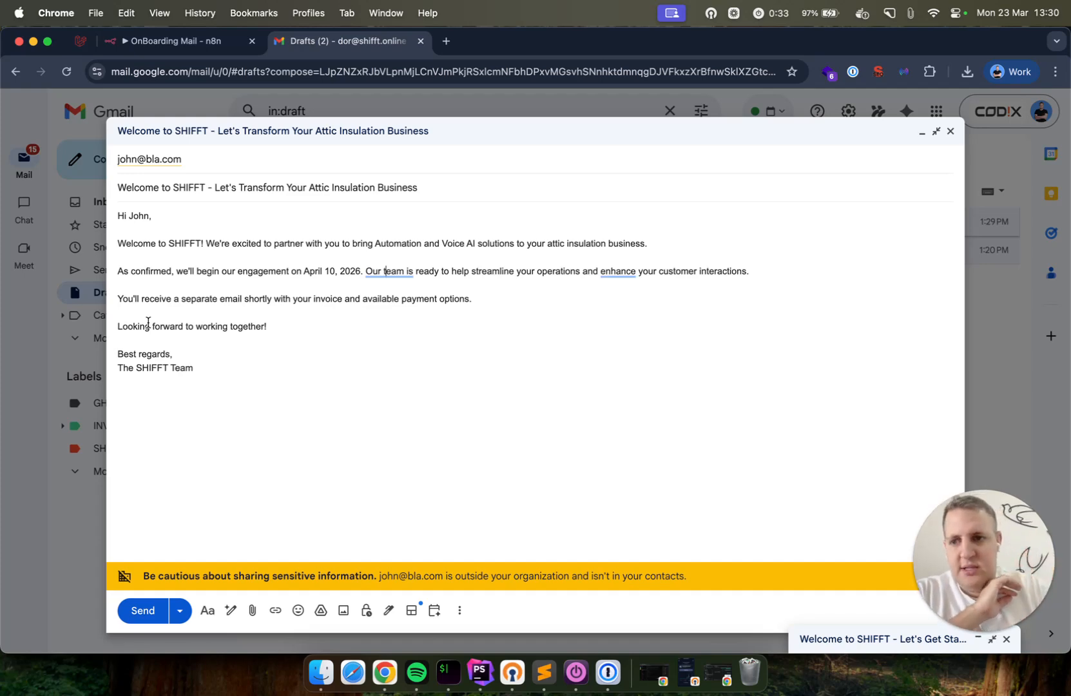
left_click(132, 47)
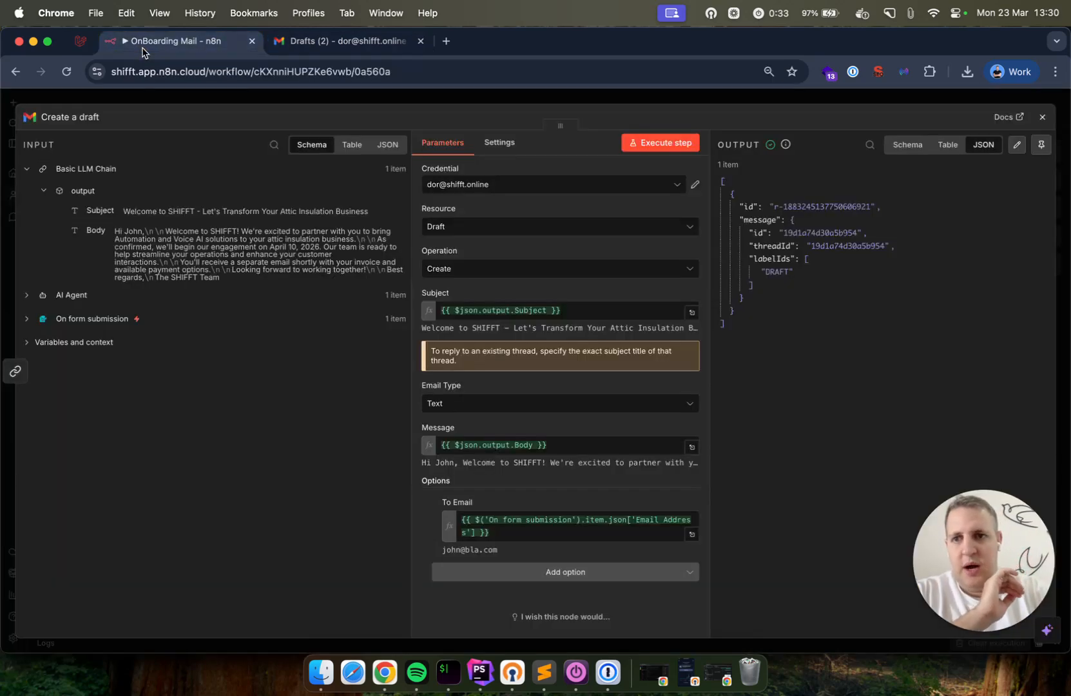
Close the Create a draft node panel to return to the OnBoarding Mail canvas
left_click(228, 97)
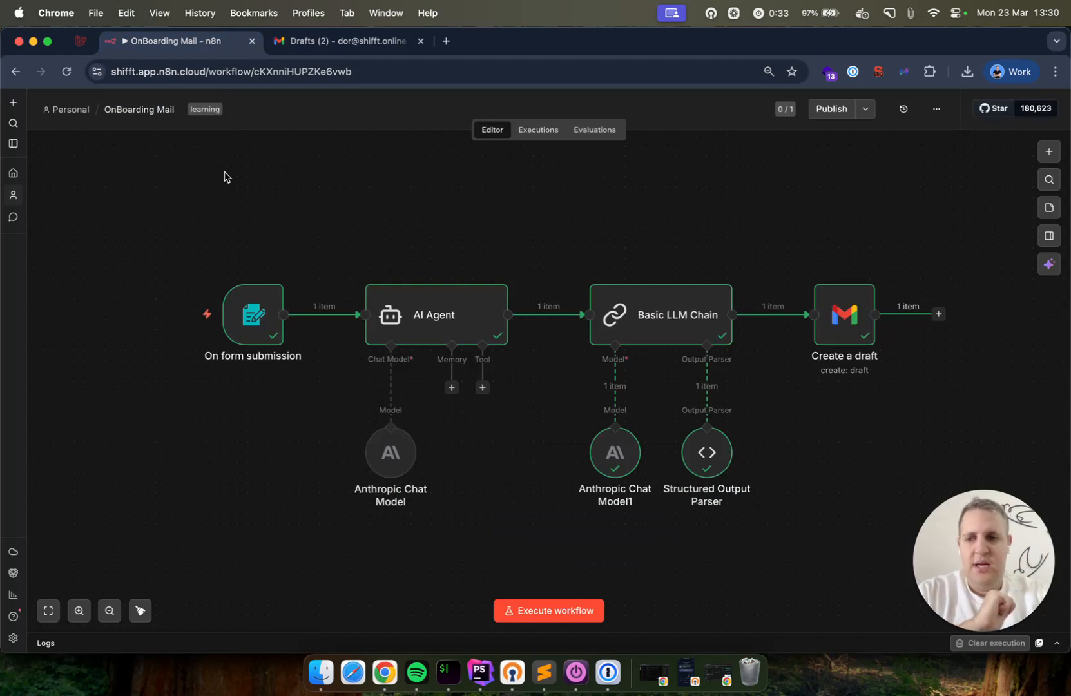